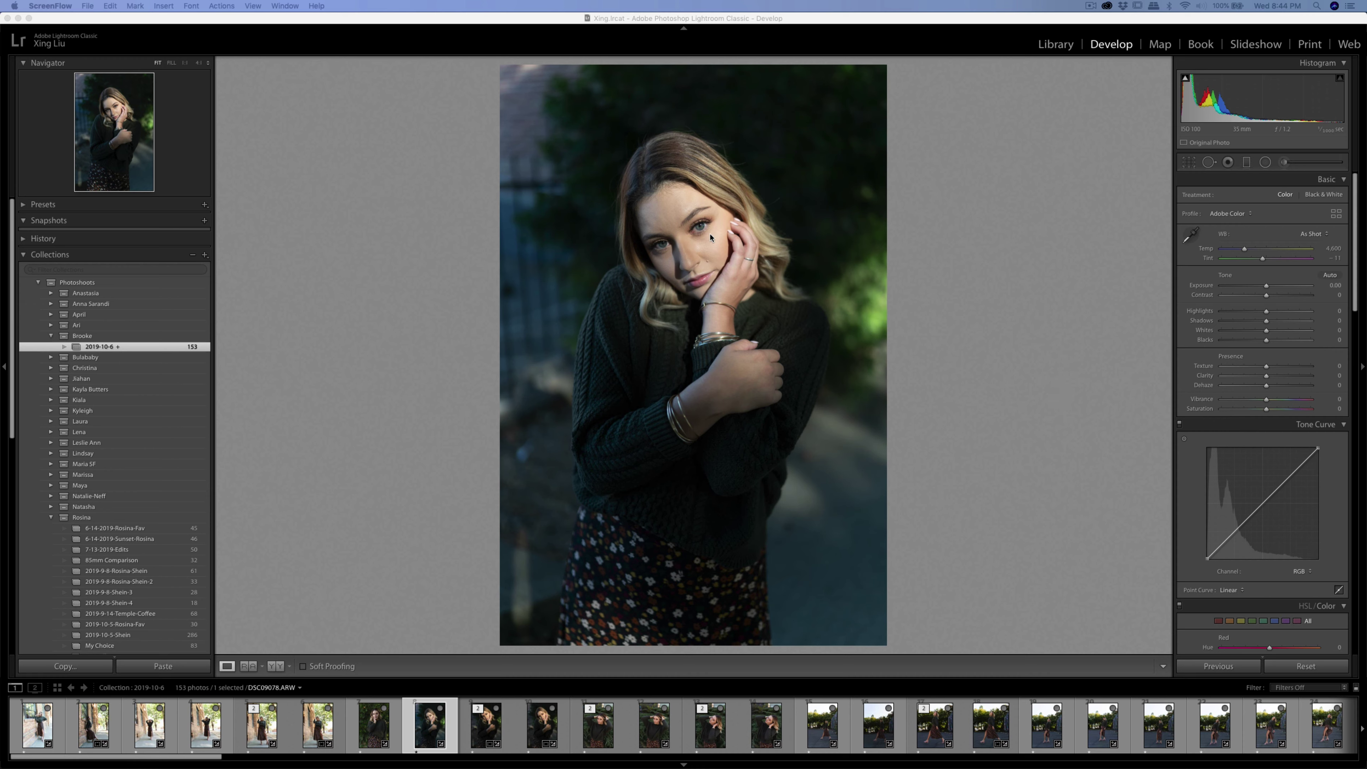
Inspect the current portrait's face at 1:1, then return to the whole-photo view.
click(678, 229)
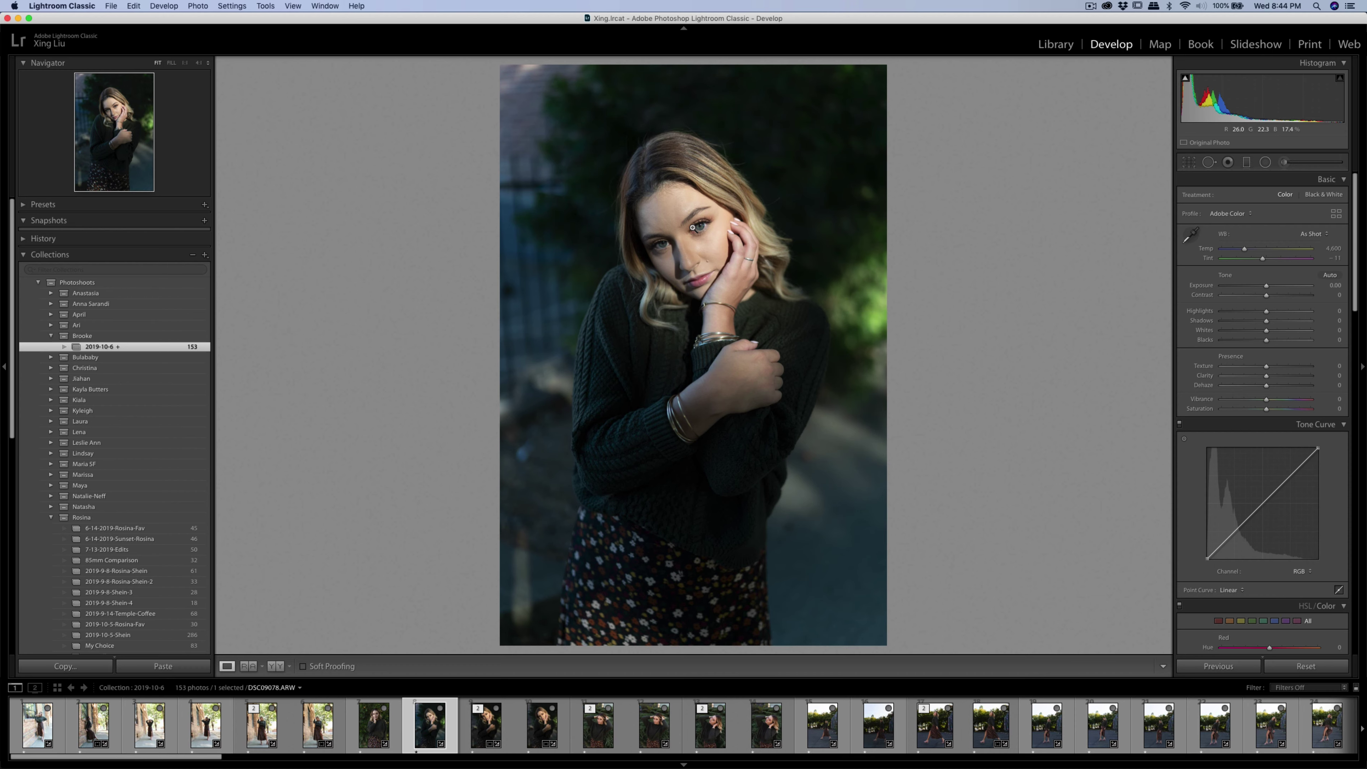
click(702, 228)
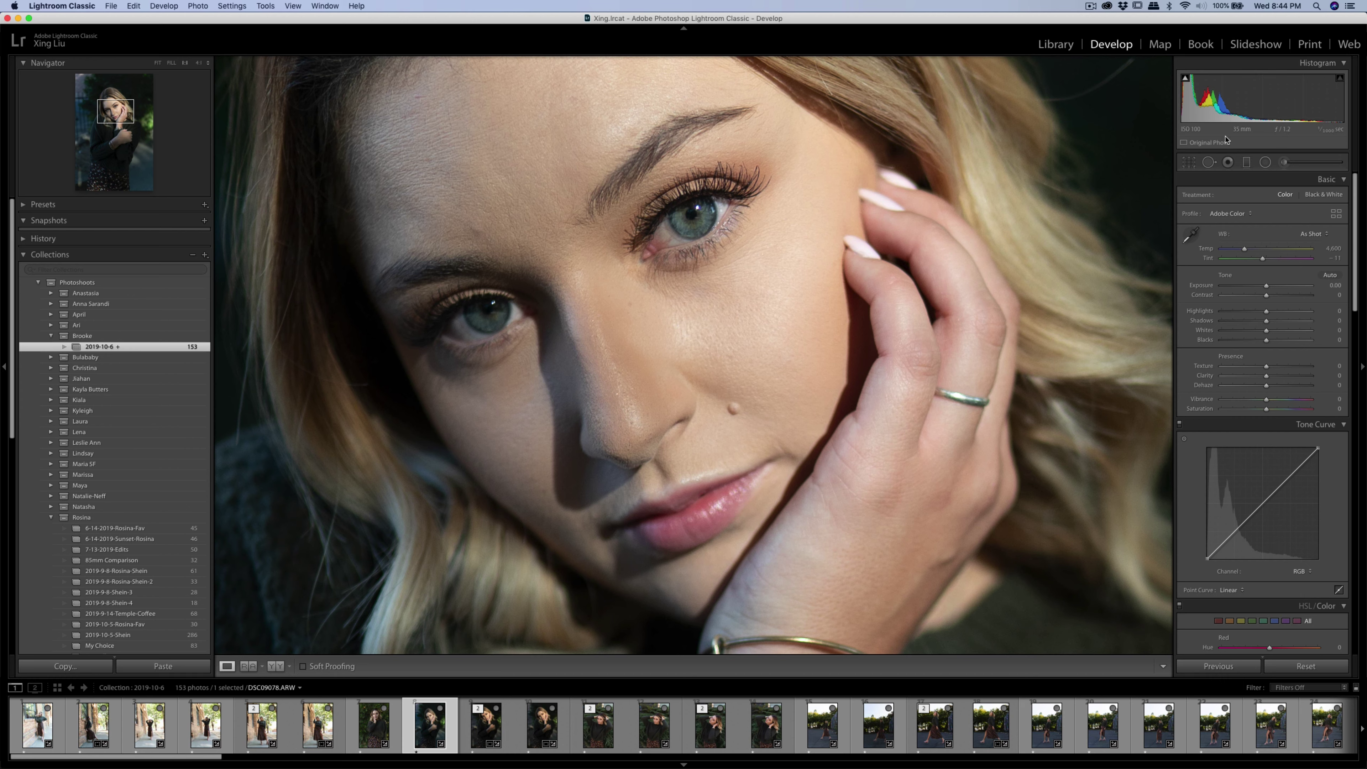
drag(678, 199, 596, 261)
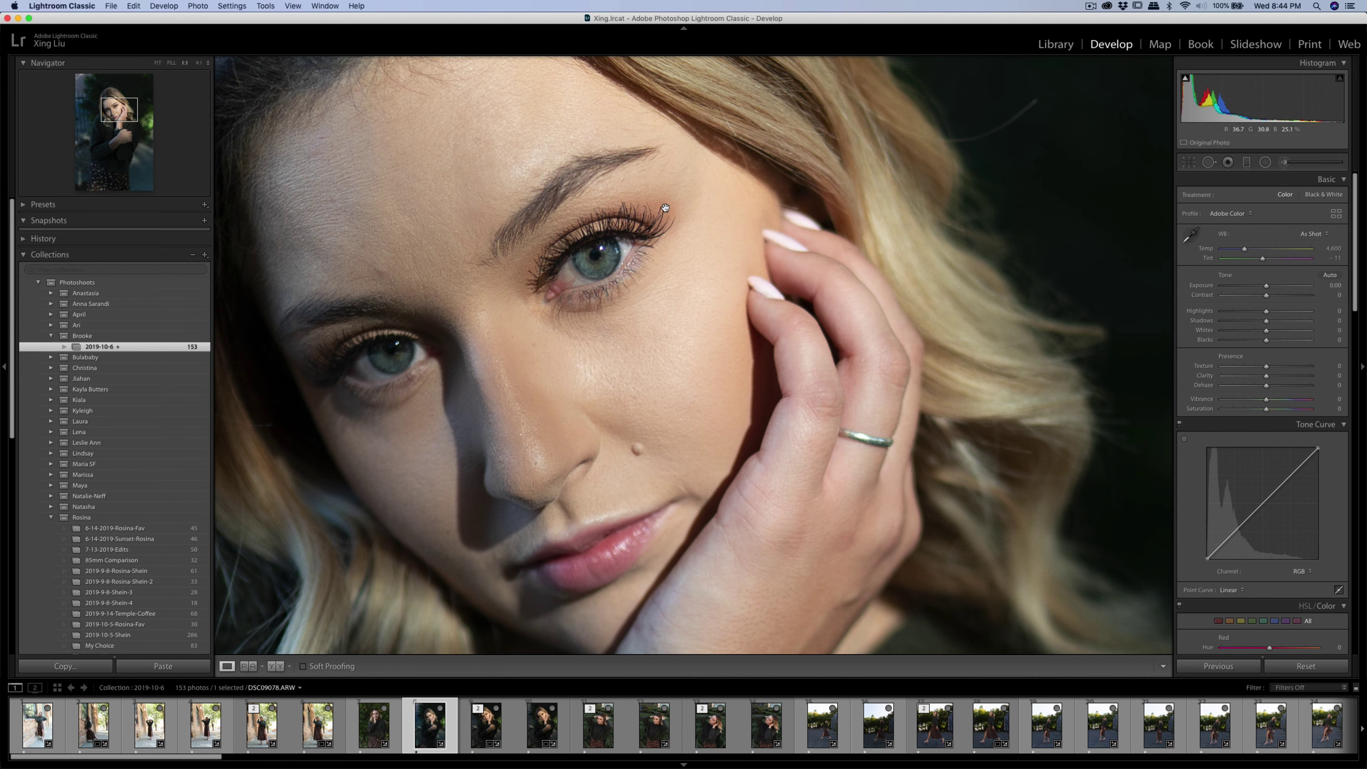
click(612, 317)
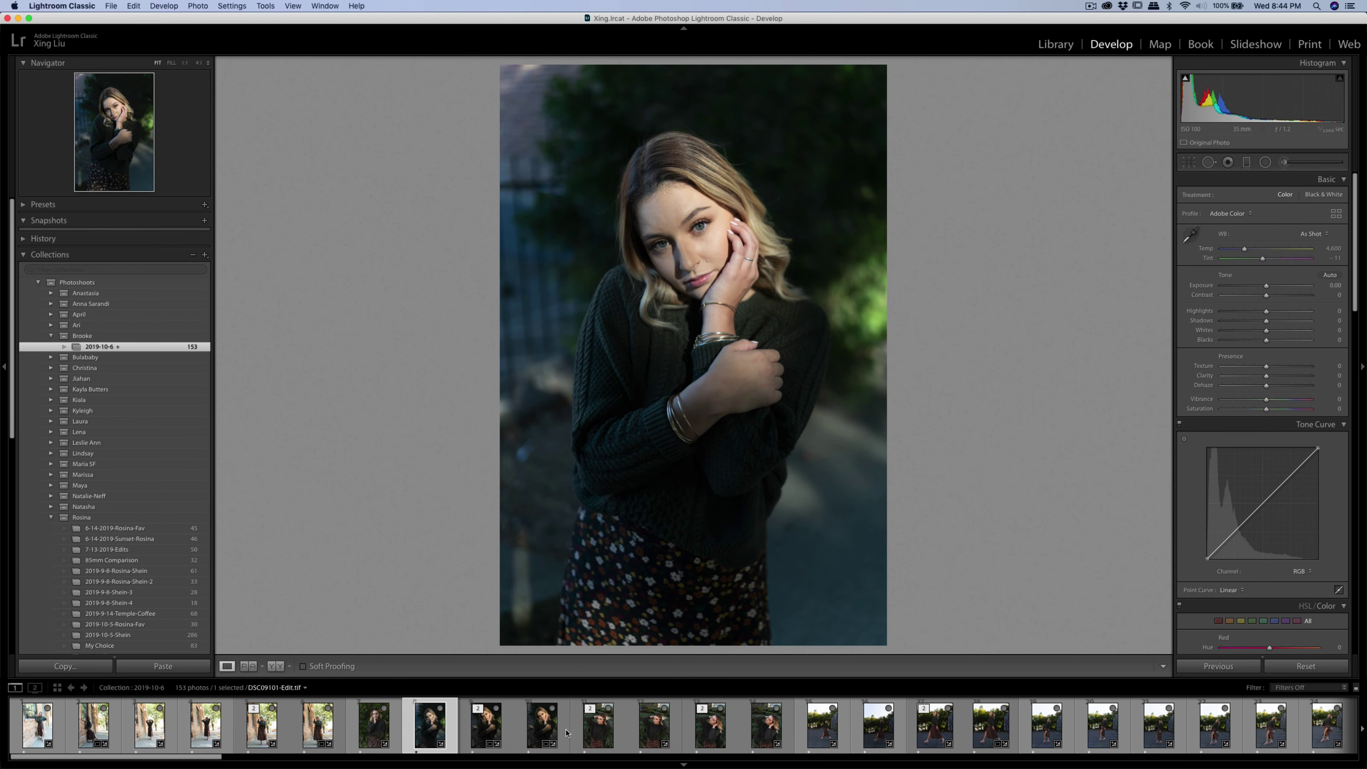
Check the hands-behind-head portrait's eyes at 1:1, then return to Fit.
click(661, 737)
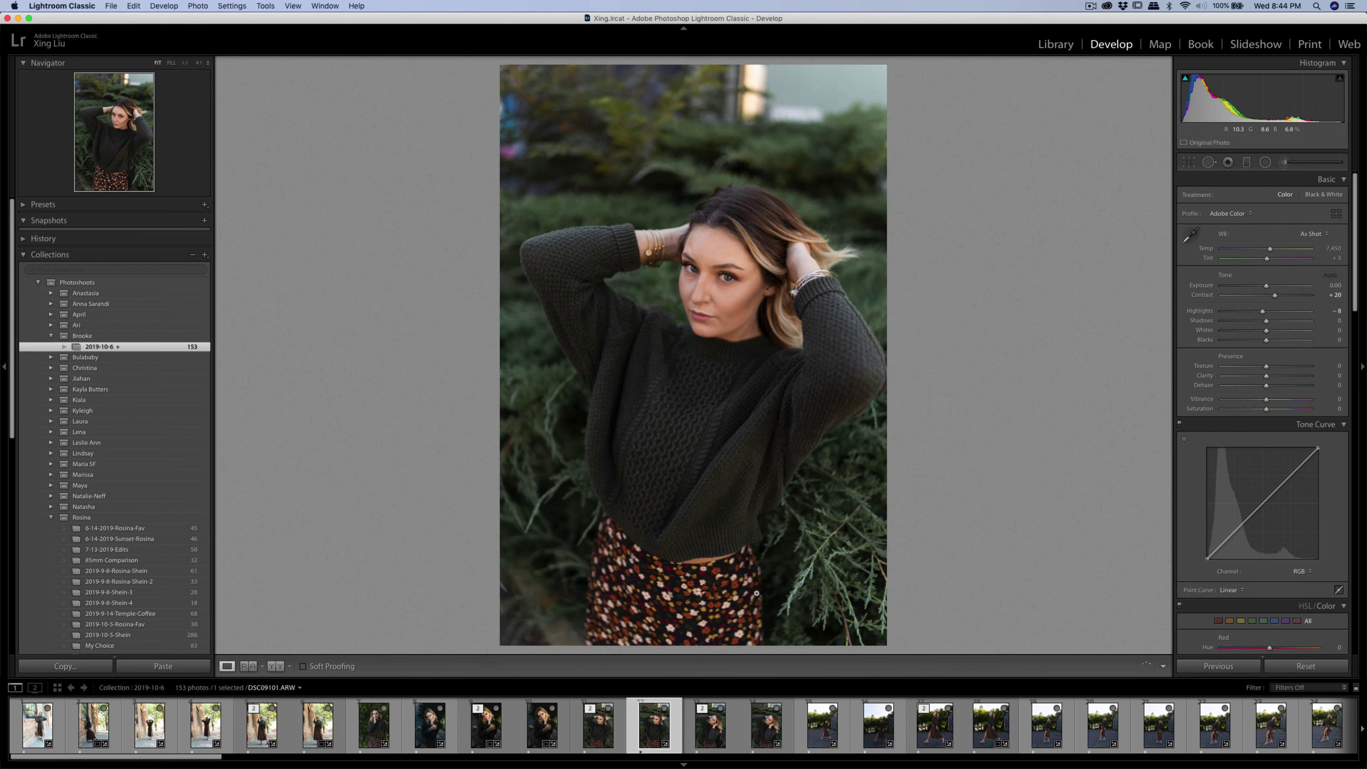
click(726, 282)
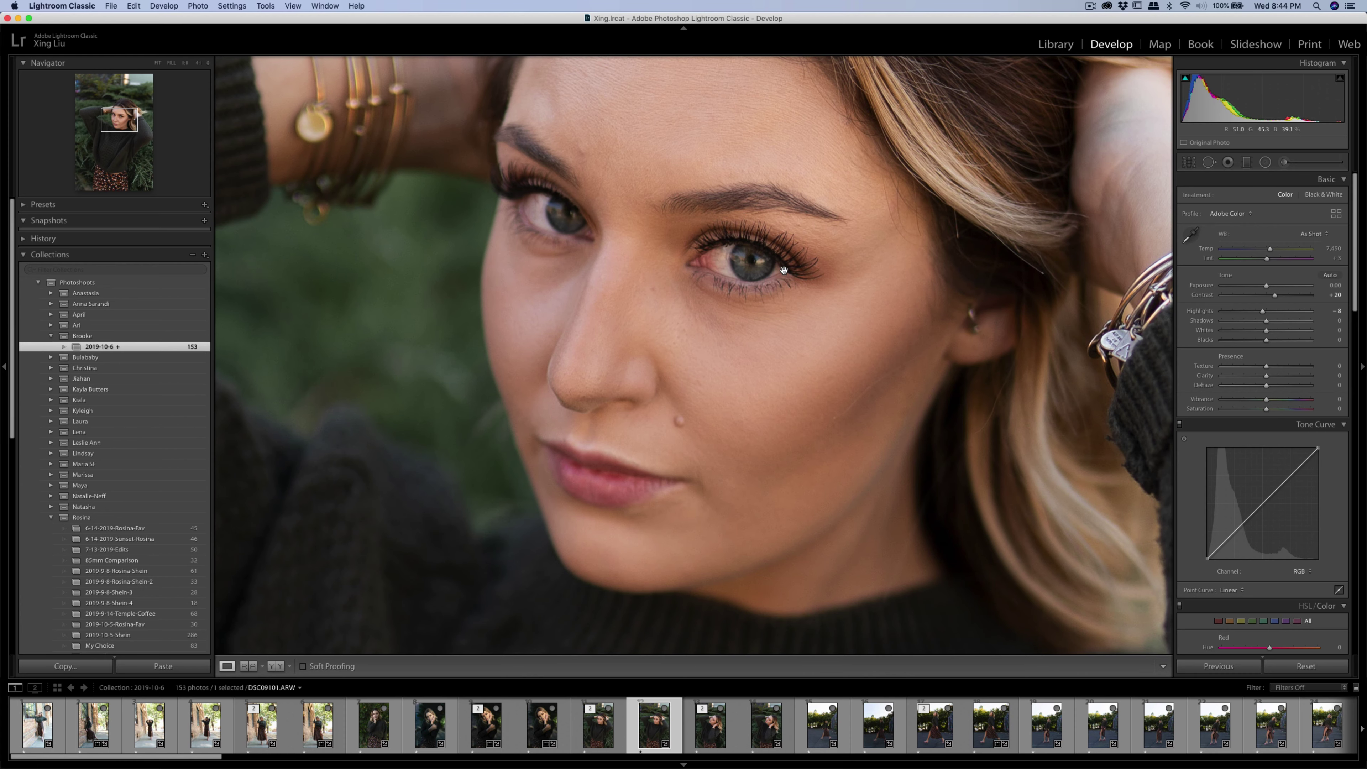
drag(759, 272, 640, 267)
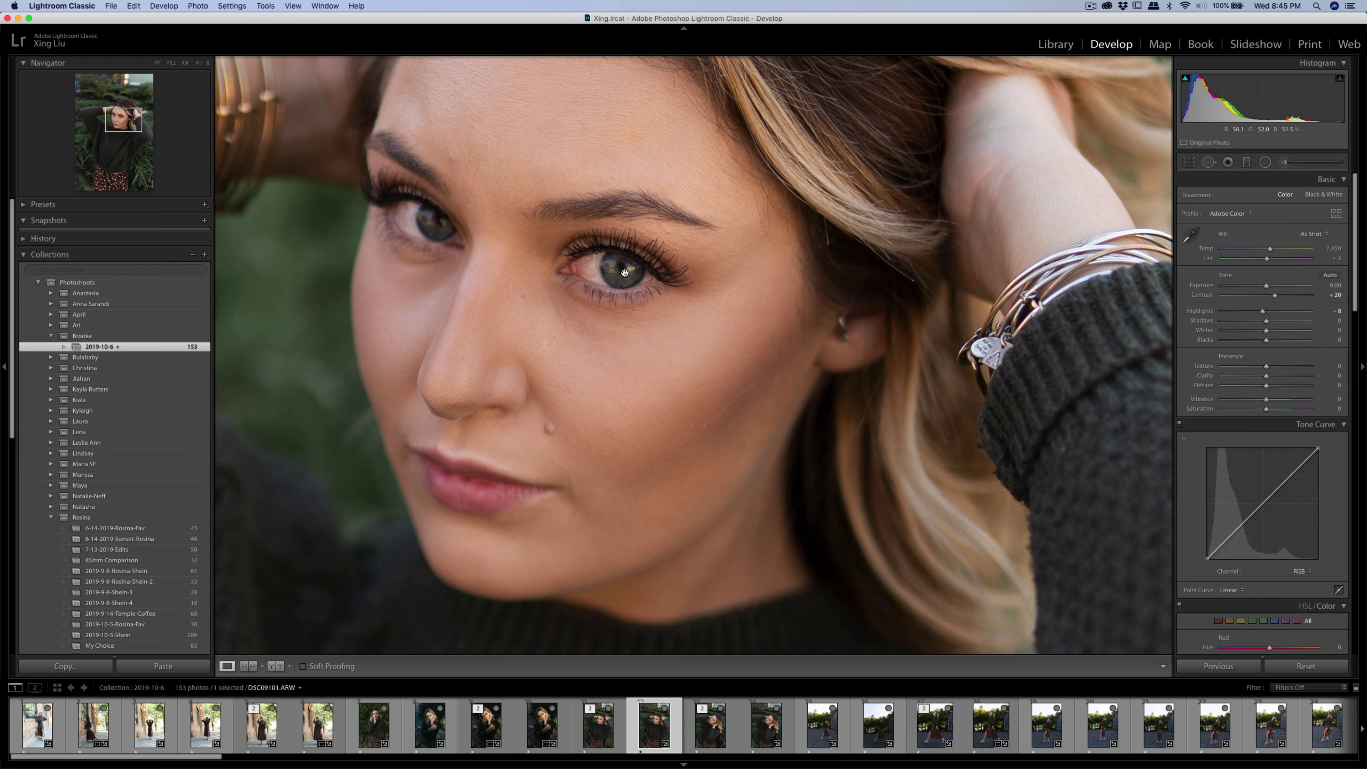
drag(630, 264, 750, 339)
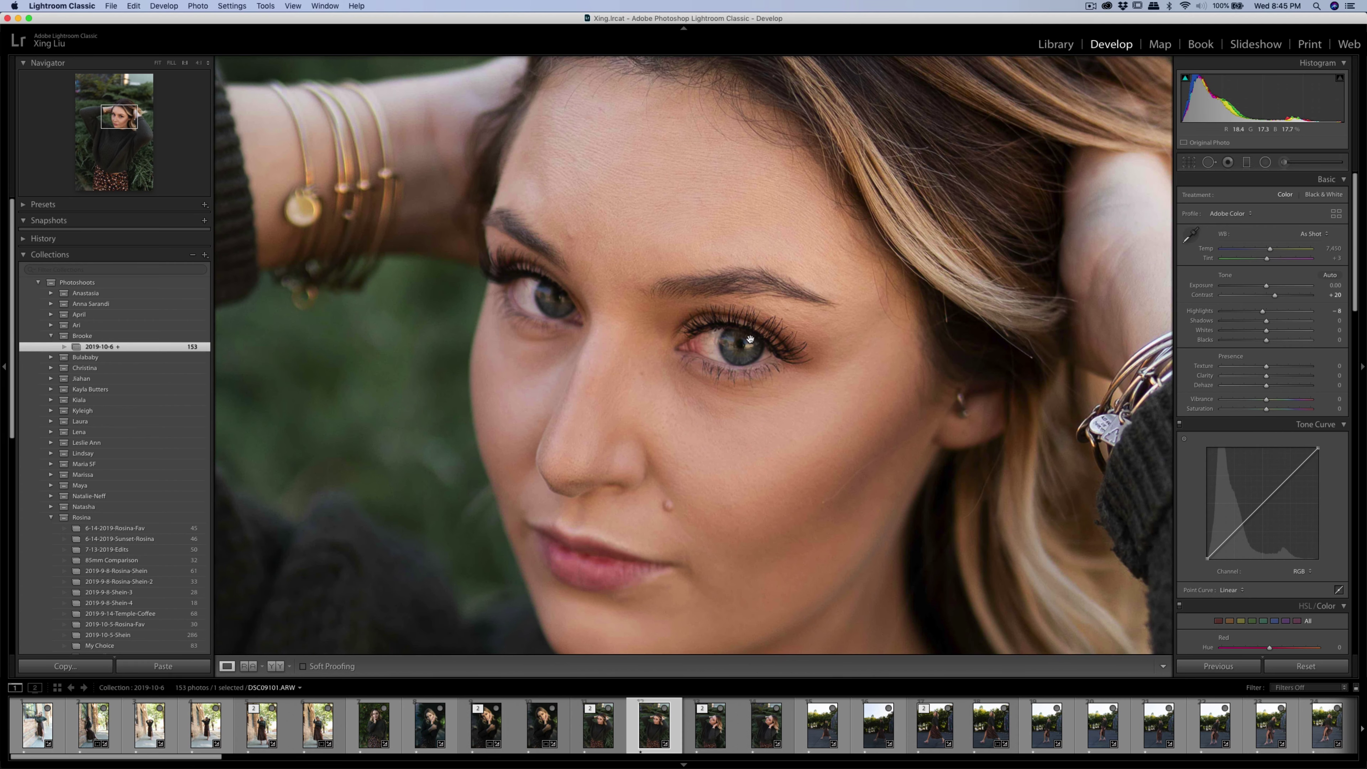
click(756, 358)
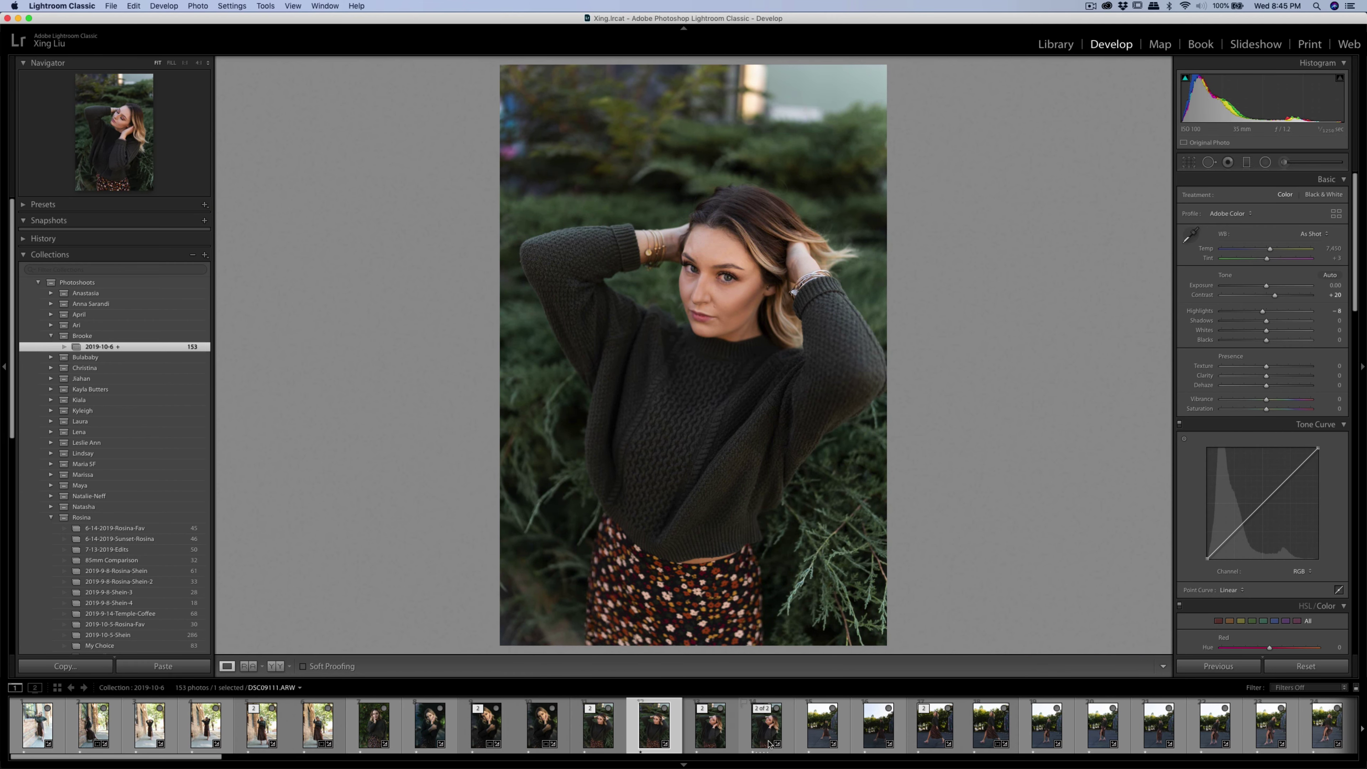
Review the eyes-closed portrait's face at 1:1, then bring up walking shot DSC09158.
click(770, 716)
click(735, 288)
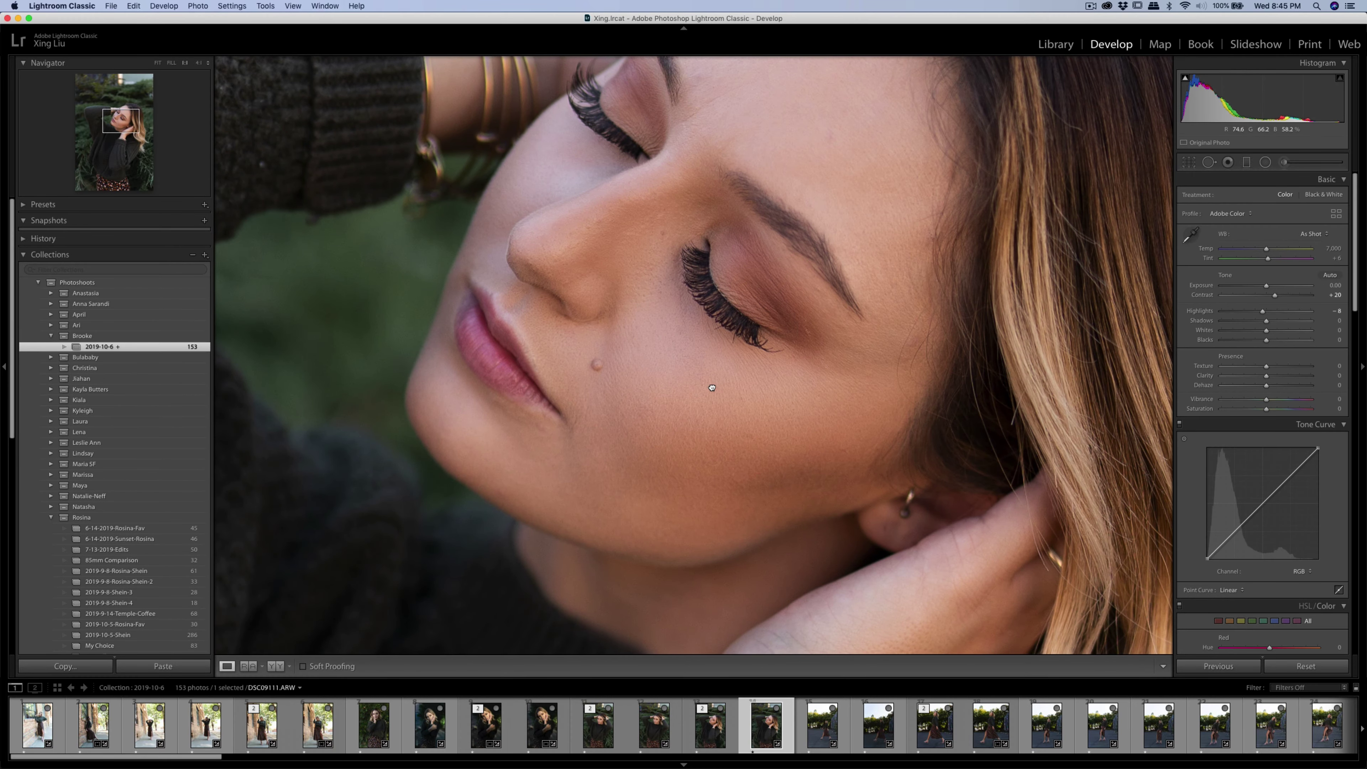
click(718, 309)
click(724, 294)
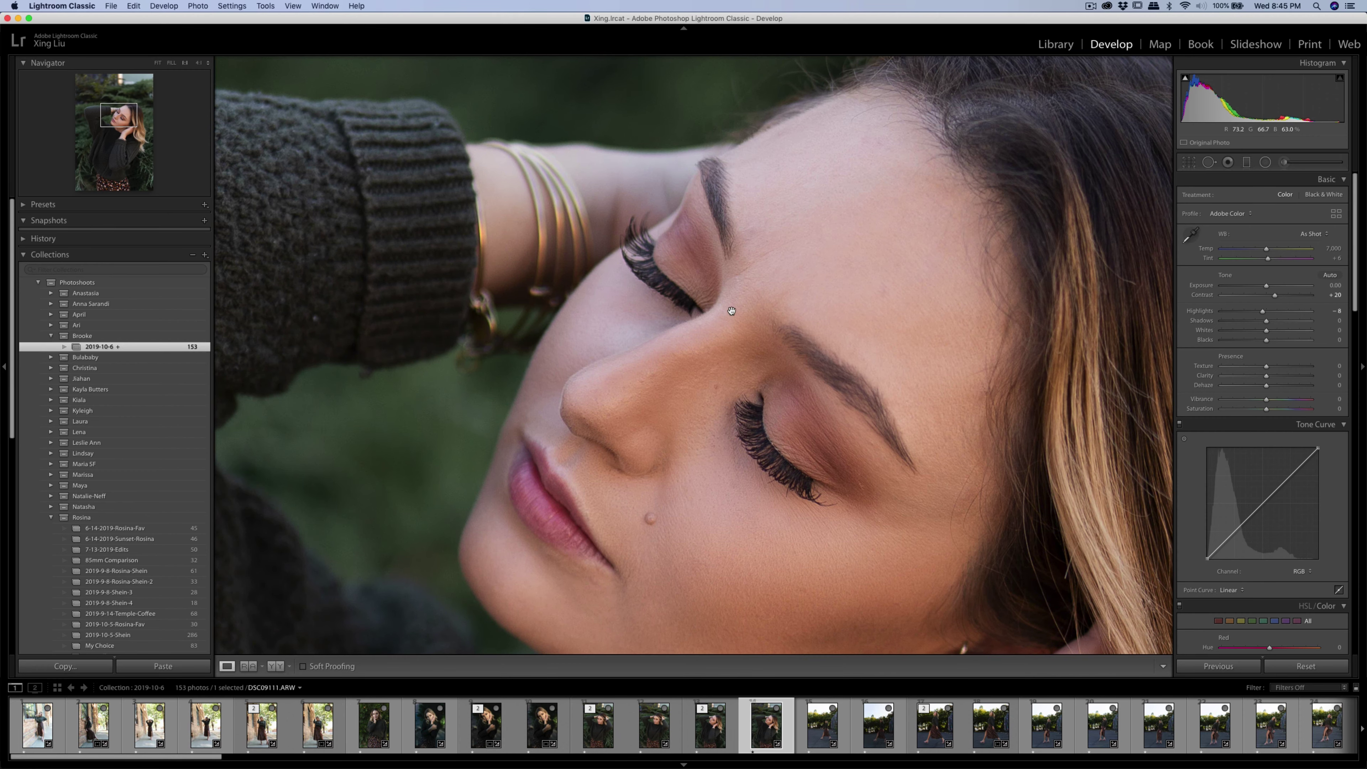
drag(639, 198, 541, 149)
drag(520, 249, 693, 281)
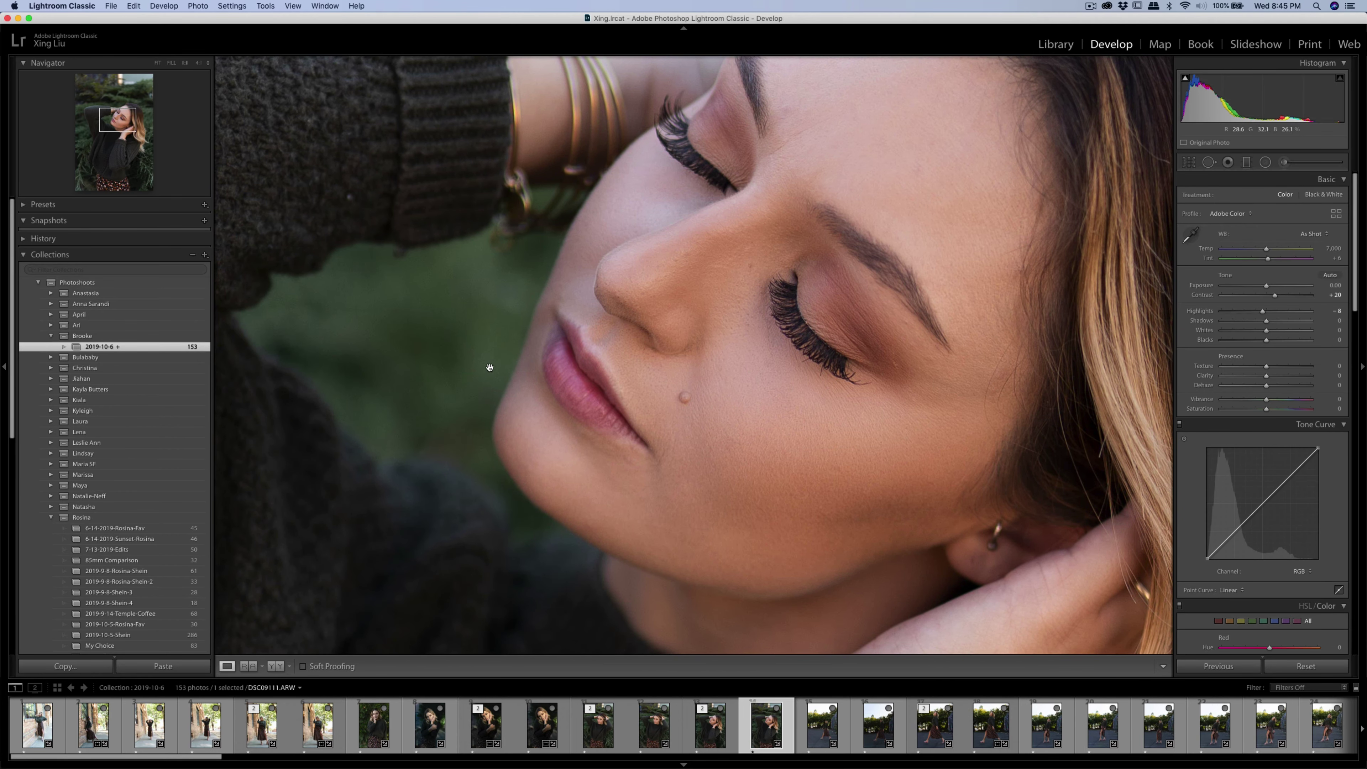
click(577, 367)
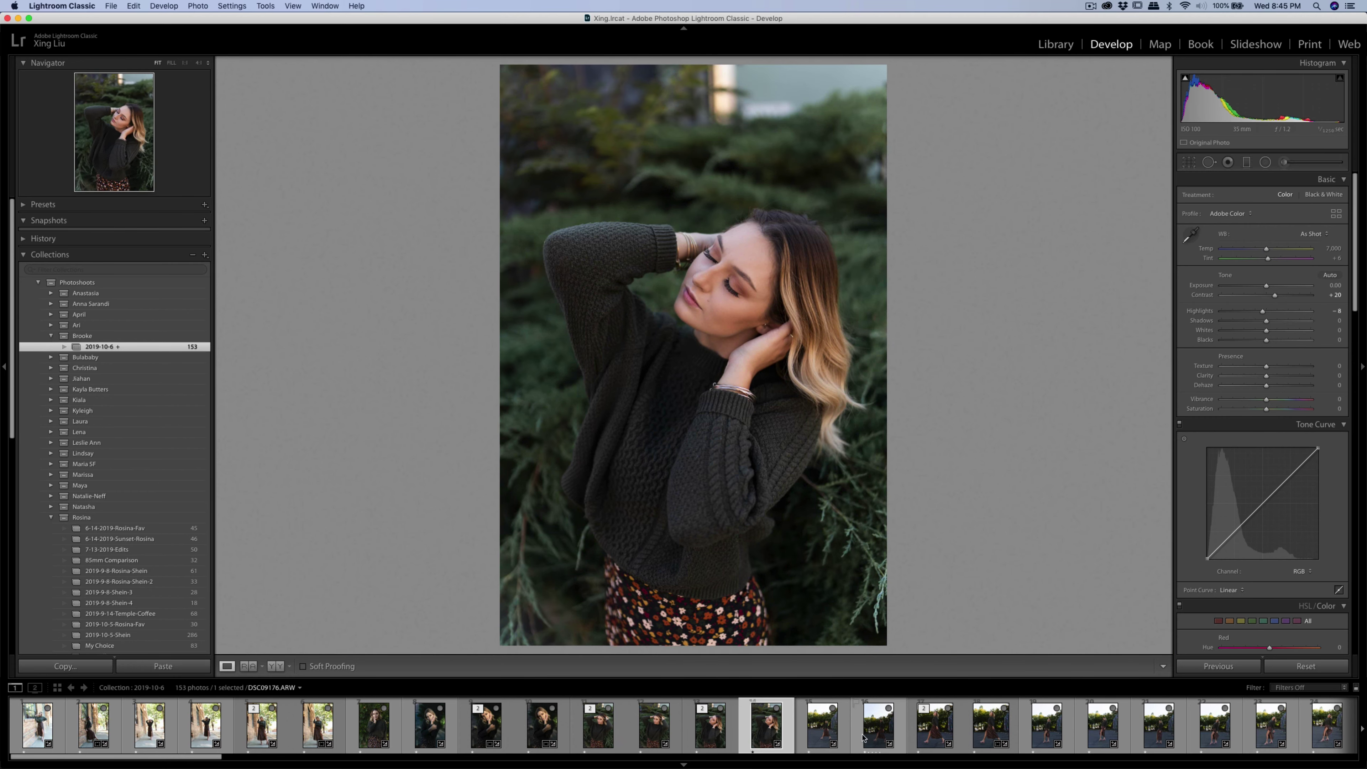
click(839, 731)
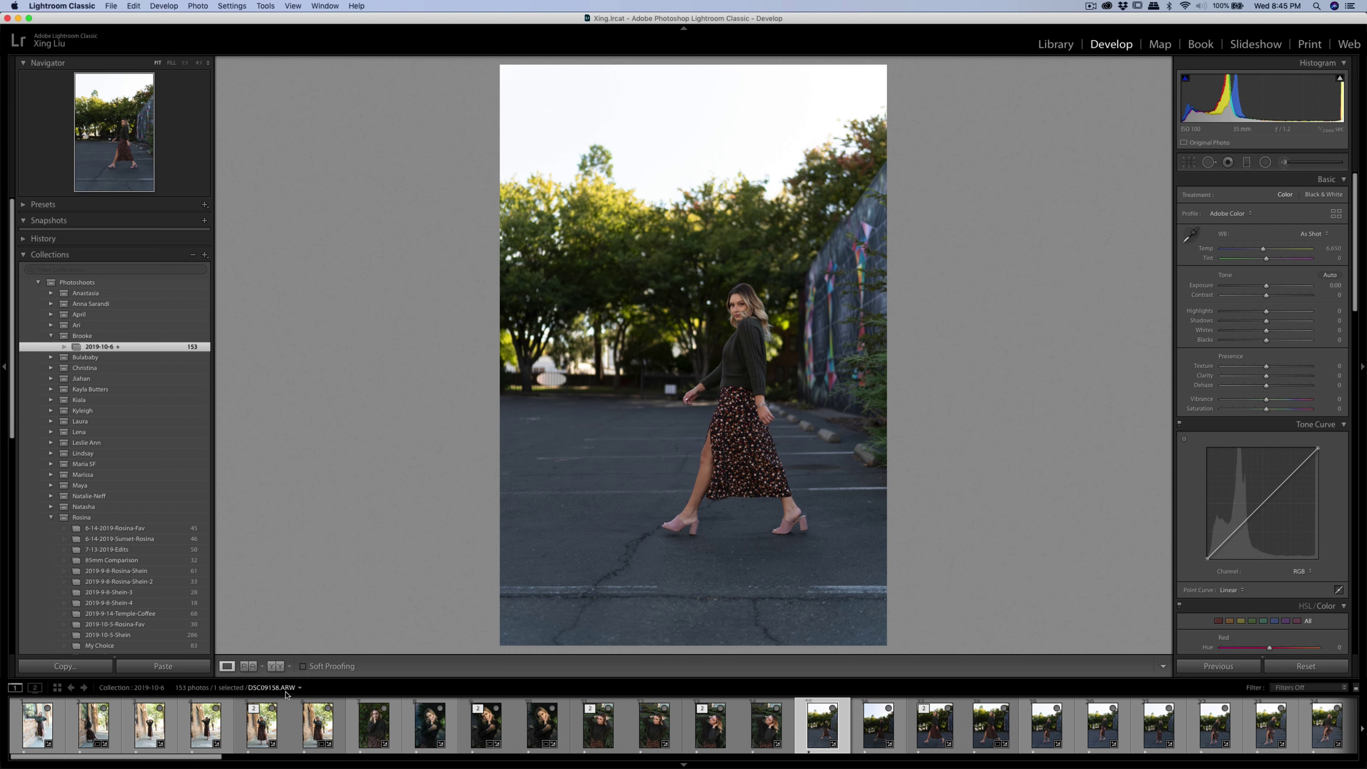
Zoom the walking shot to 1:1, then to 4:1 on her eyes, and back to 1:1.
click(741, 306)
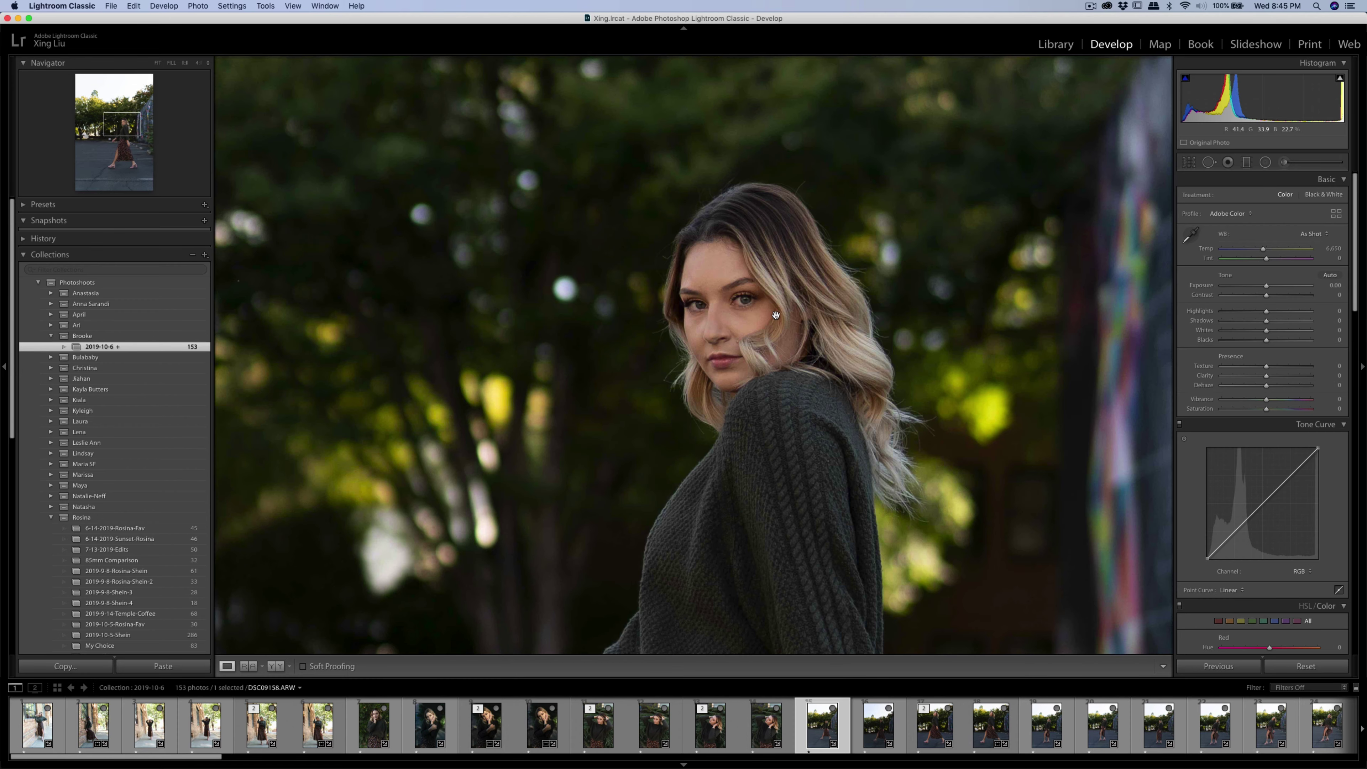
drag(775, 315, 640, 303)
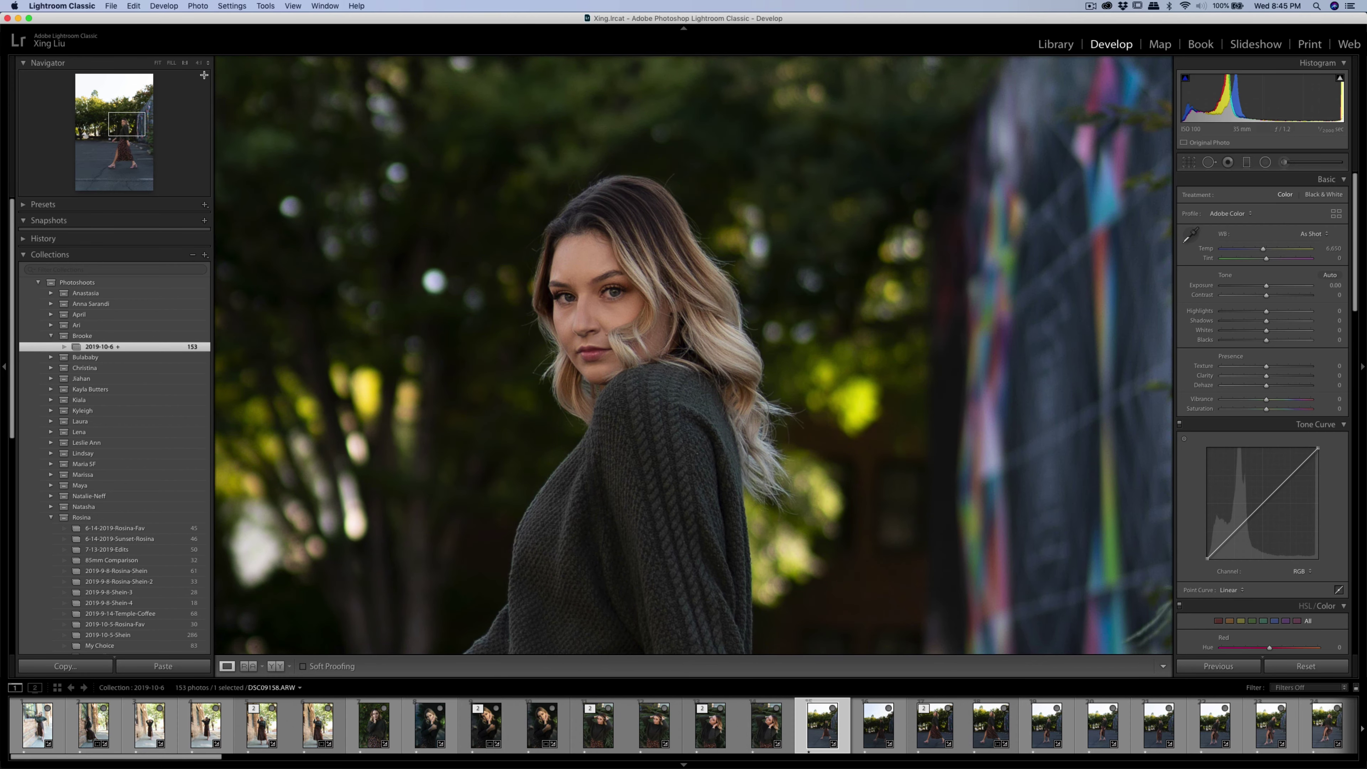
click(199, 63)
drag(365, 153, 681, 379)
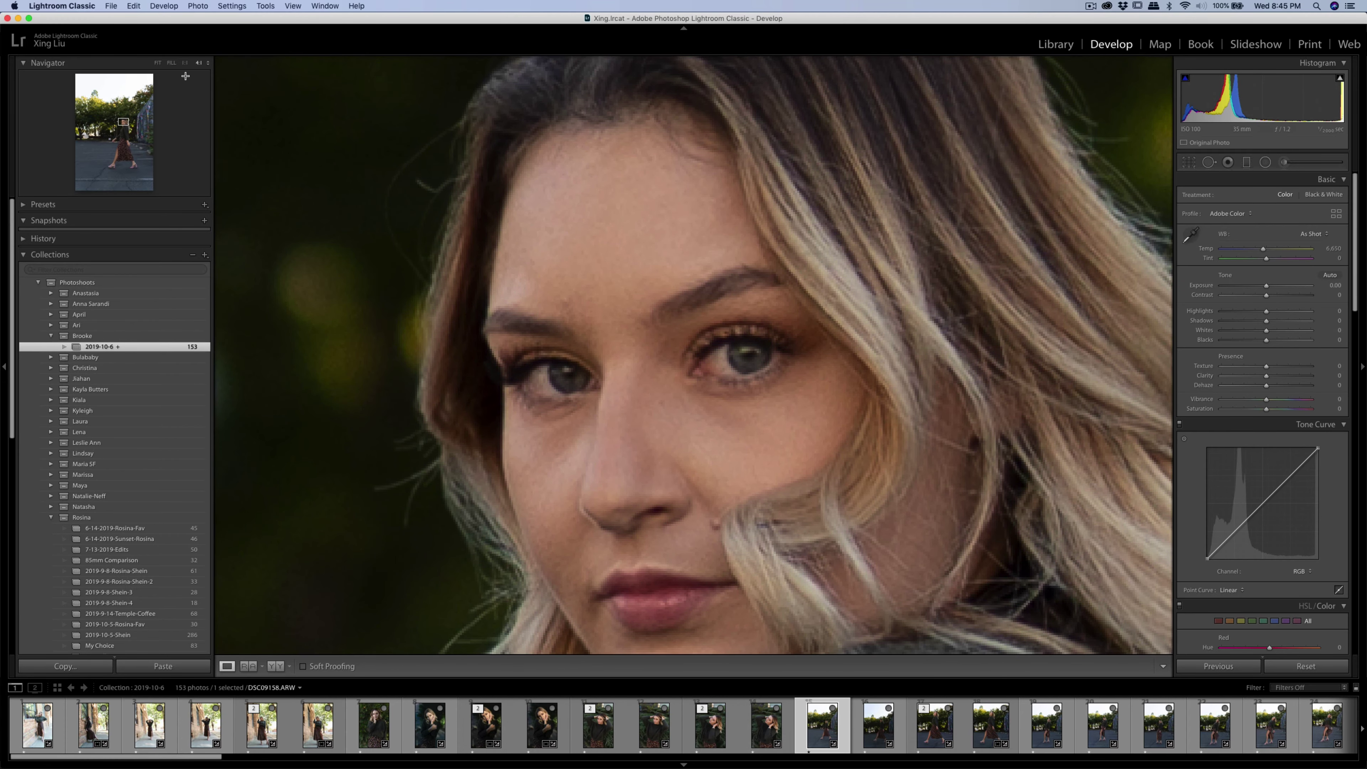
click(185, 63)
Examine her face and hair again at 4:1 before dropping back to 1:1.
drag(694, 361, 644, 230)
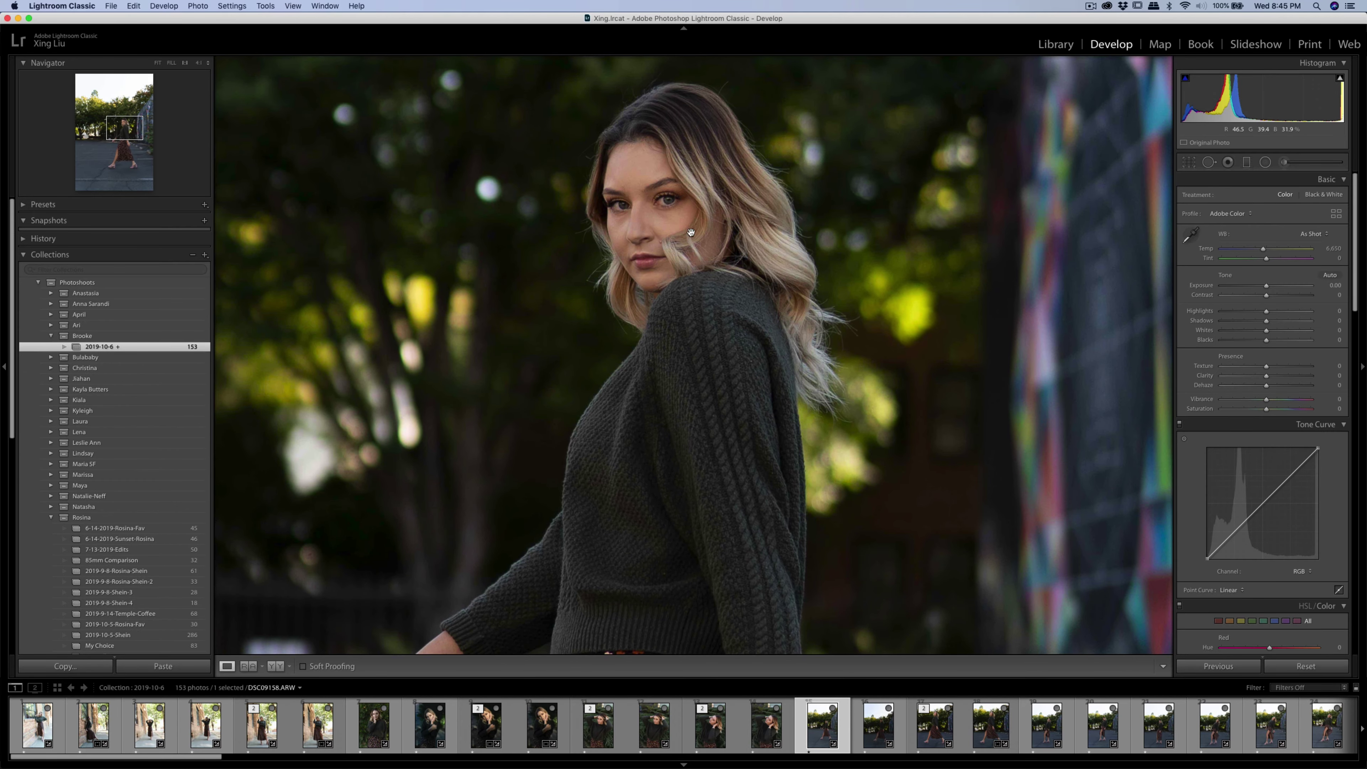
click(198, 63)
drag(485, 162, 643, 321)
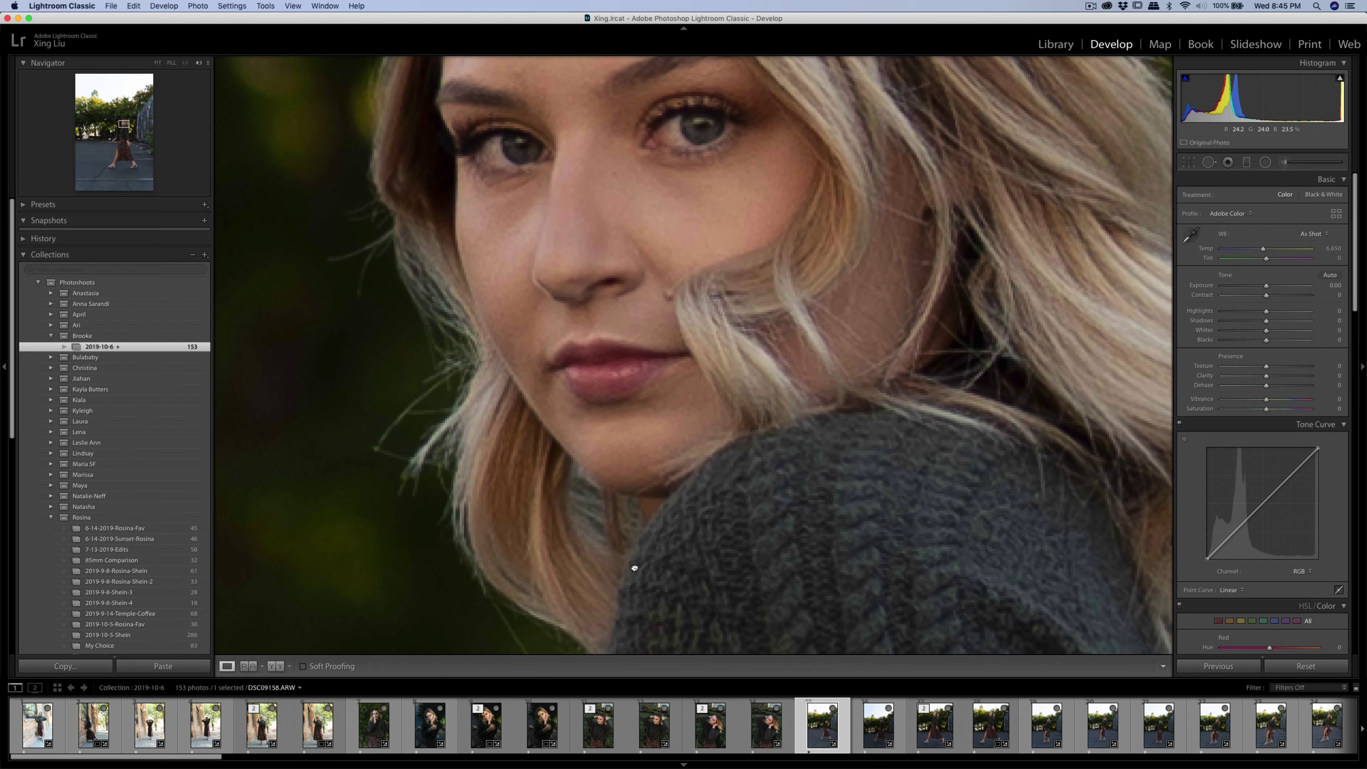
drag(656, 205, 657, 379)
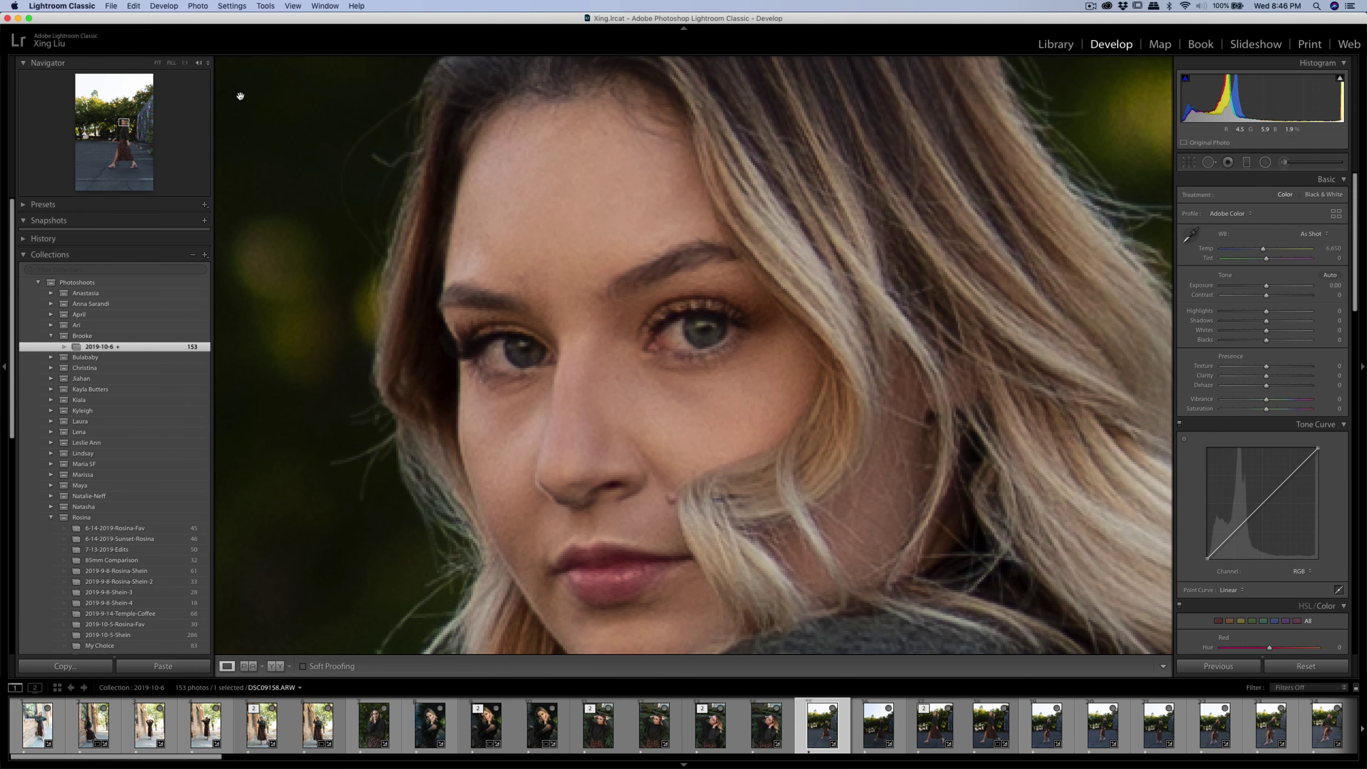
click(184, 63)
Pan the 1:1 view over her skirt and face, fit the image, then recentre her face at 1:1.
drag(626, 334, 562, 210)
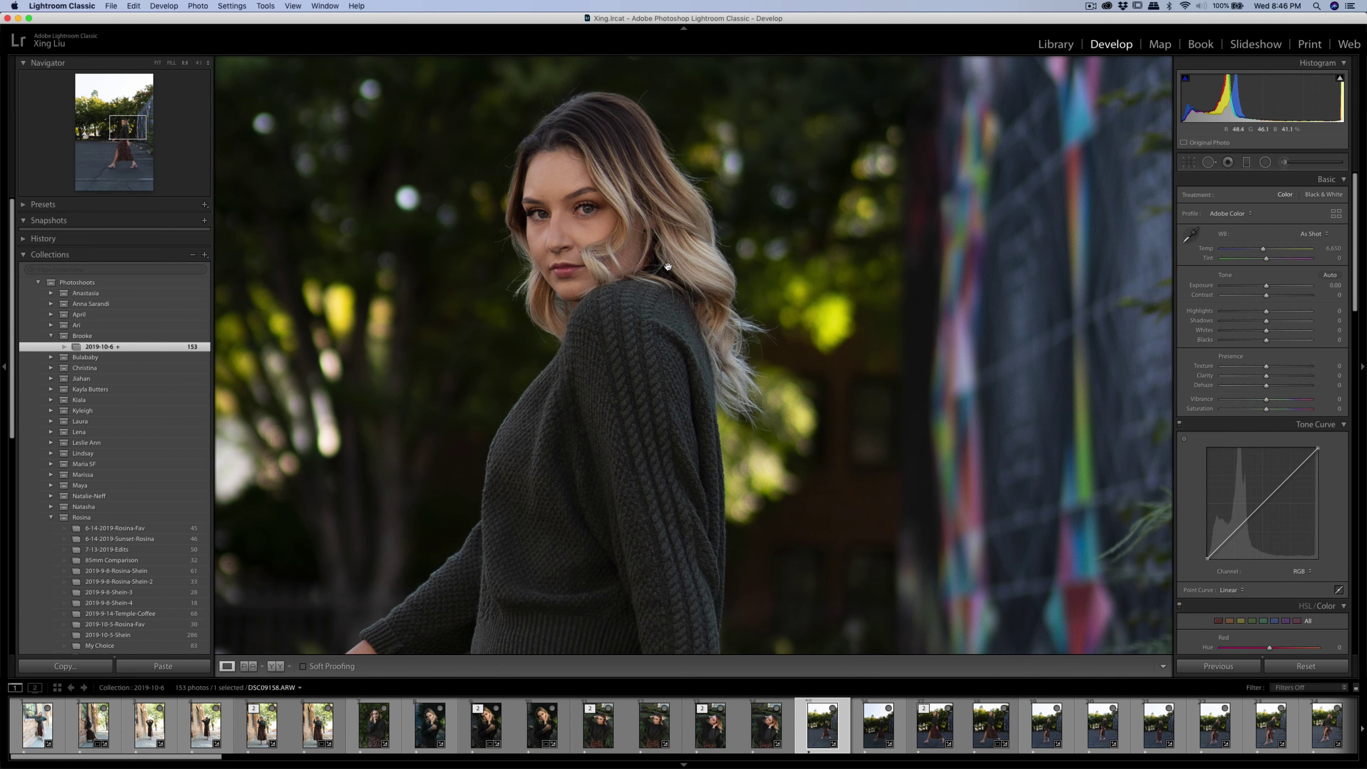
drag(553, 294, 831, 288)
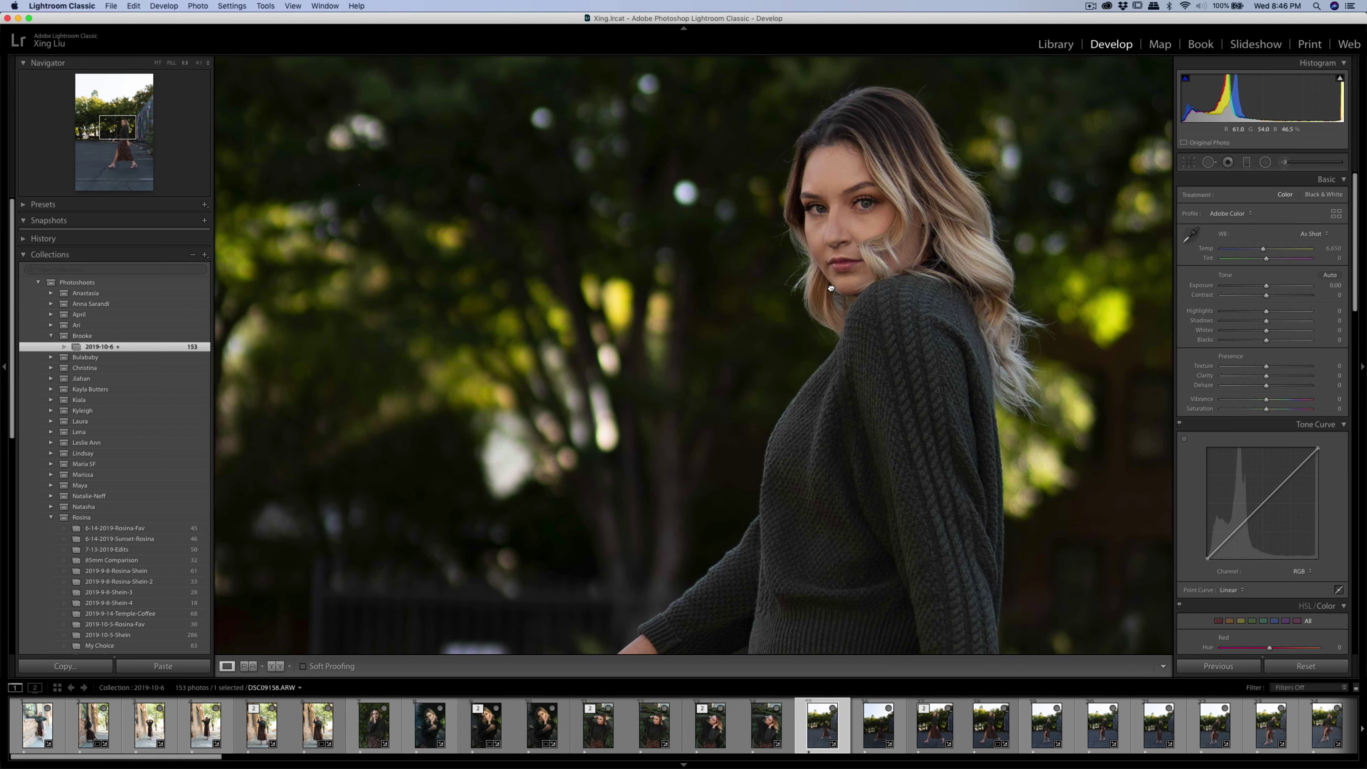
click(898, 322)
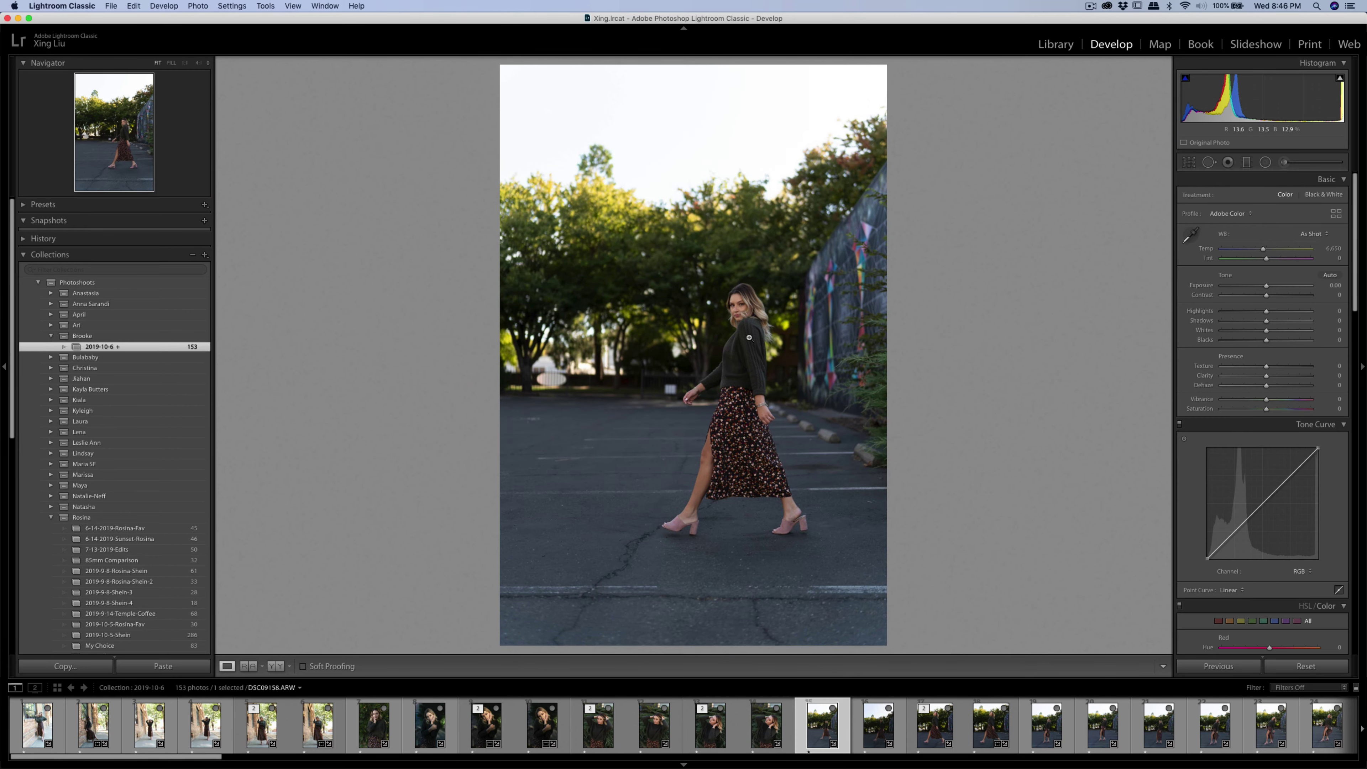
click(745, 300)
drag(745, 300, 627, 230)
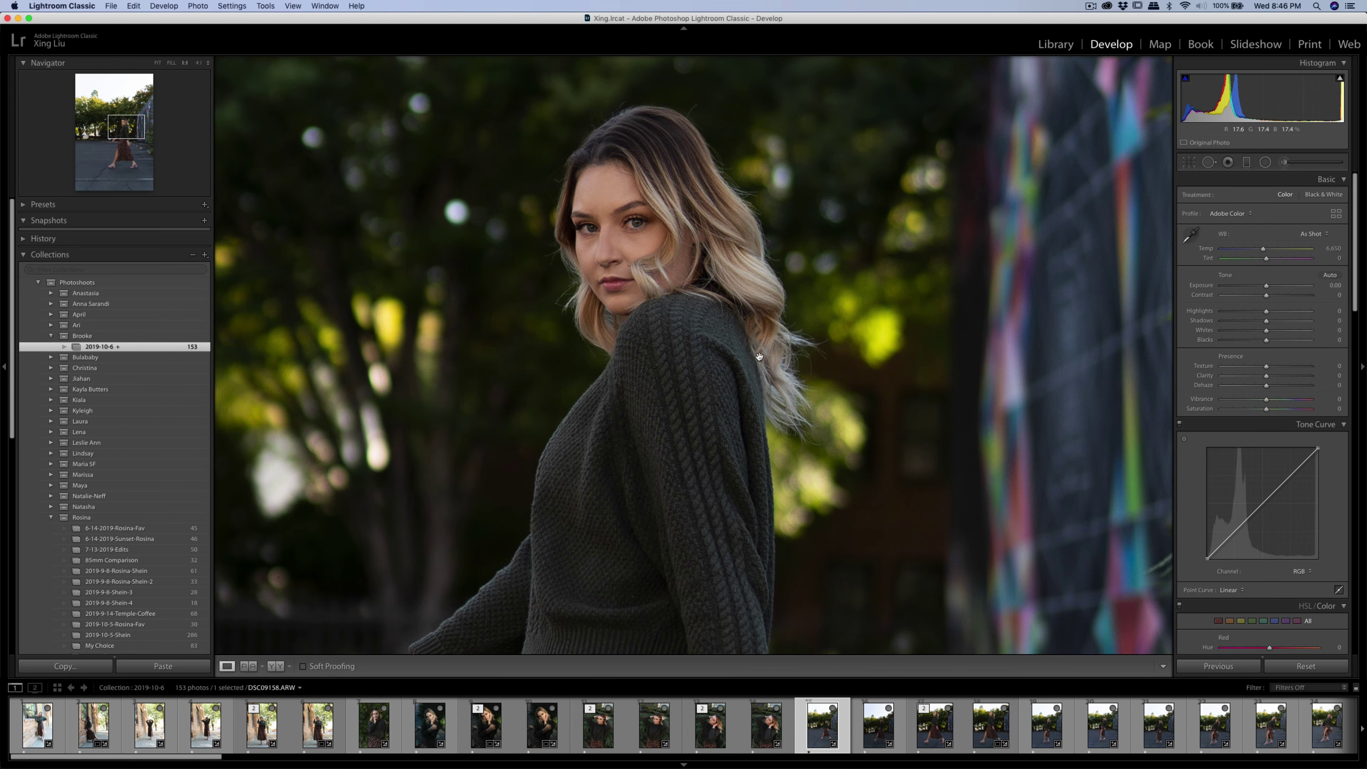
drag(758, 356, 726, 400)
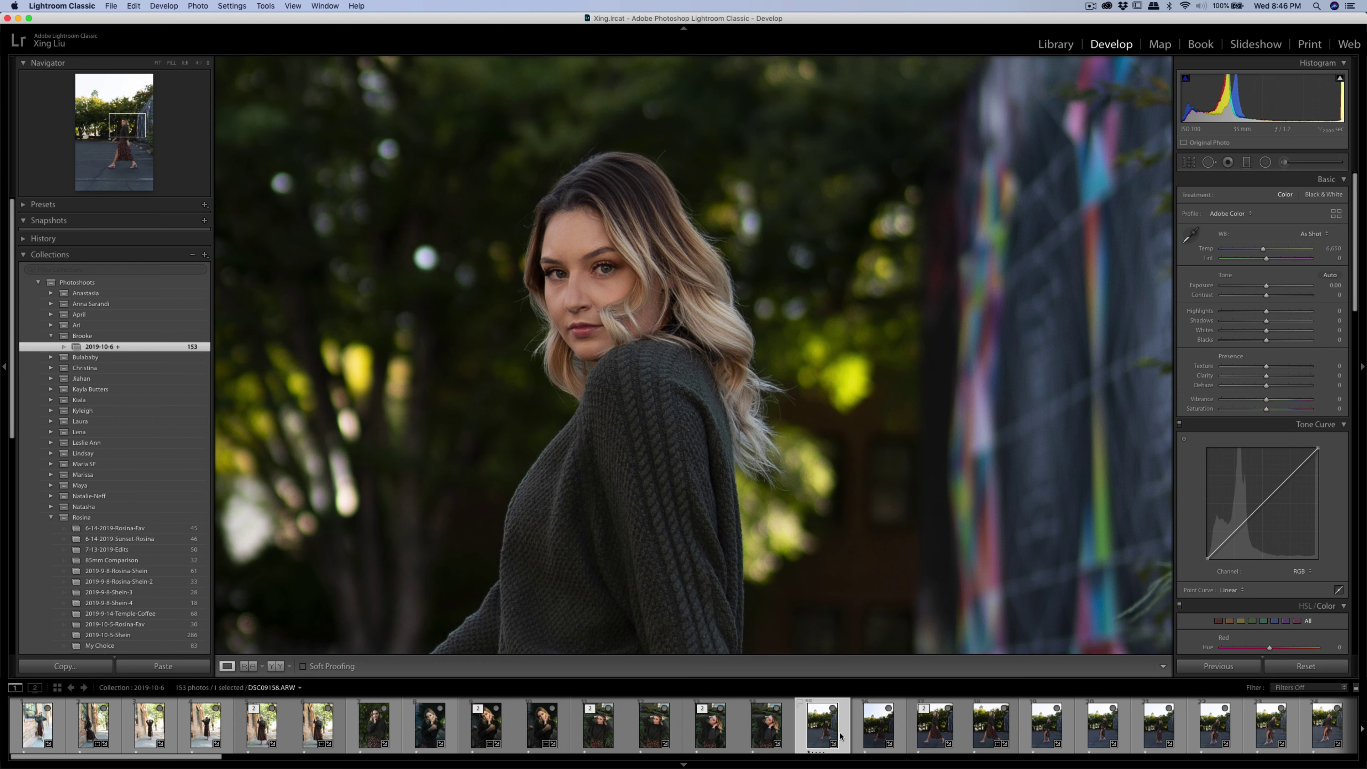
Open the next walking shot in the floral skirt and show it fitted whole with Z.
scroll(832, 732, down, 4)
scroll(831, 733, down, 2)
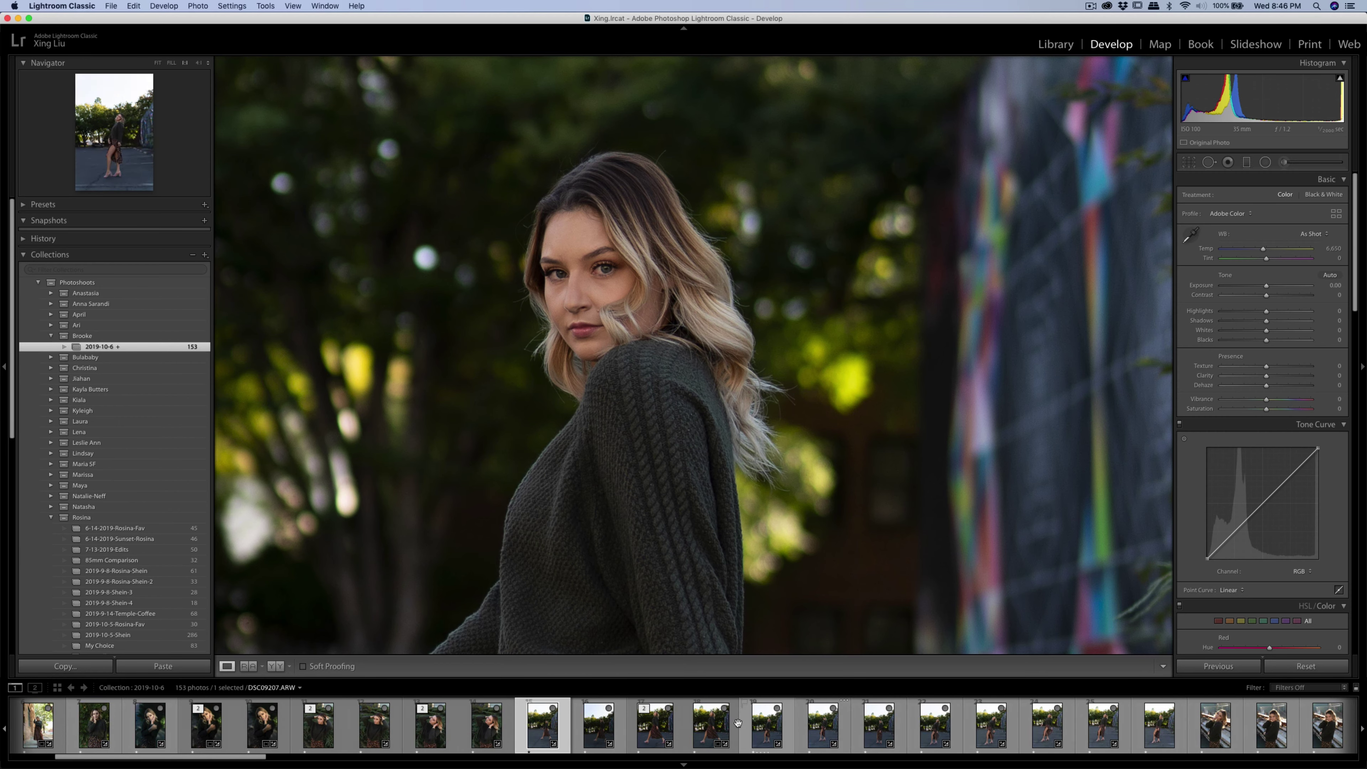
click(716, 727)
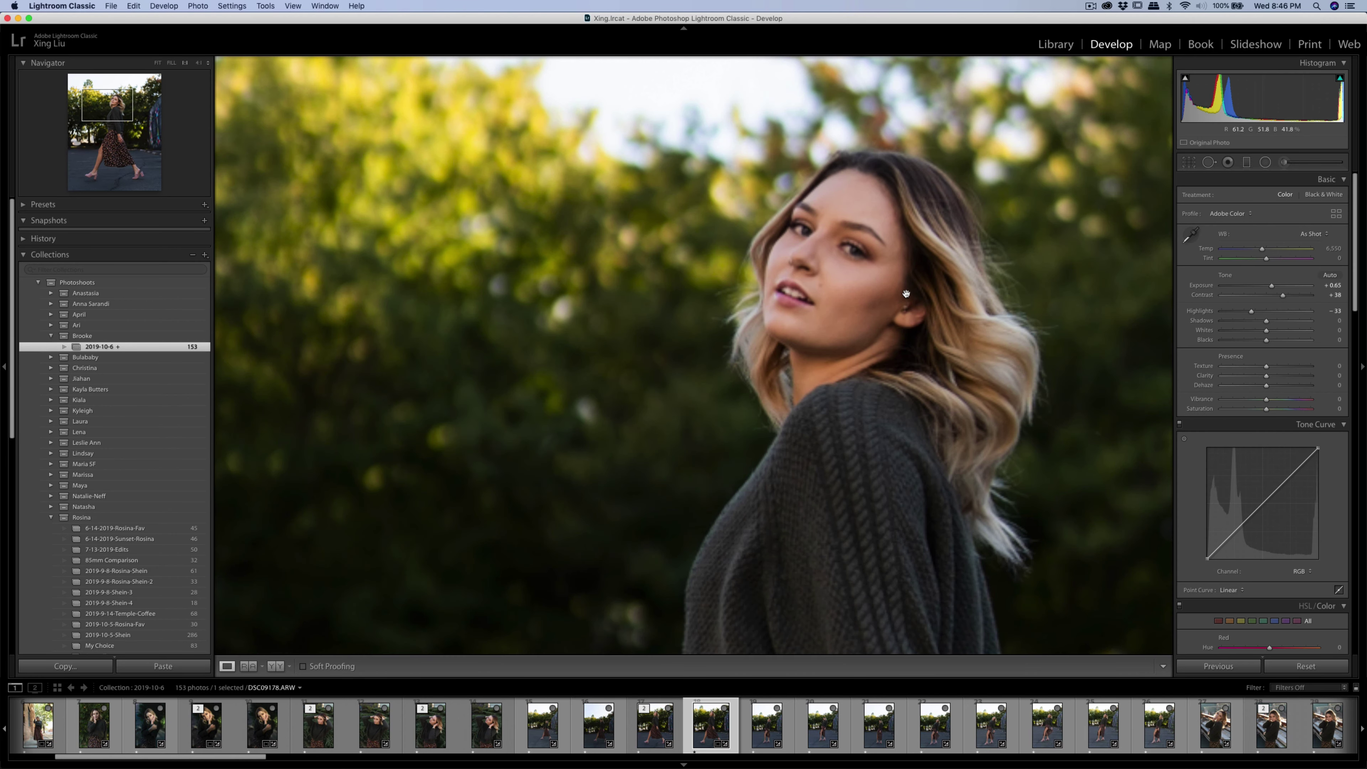
drag(865, 323, 792, 331)
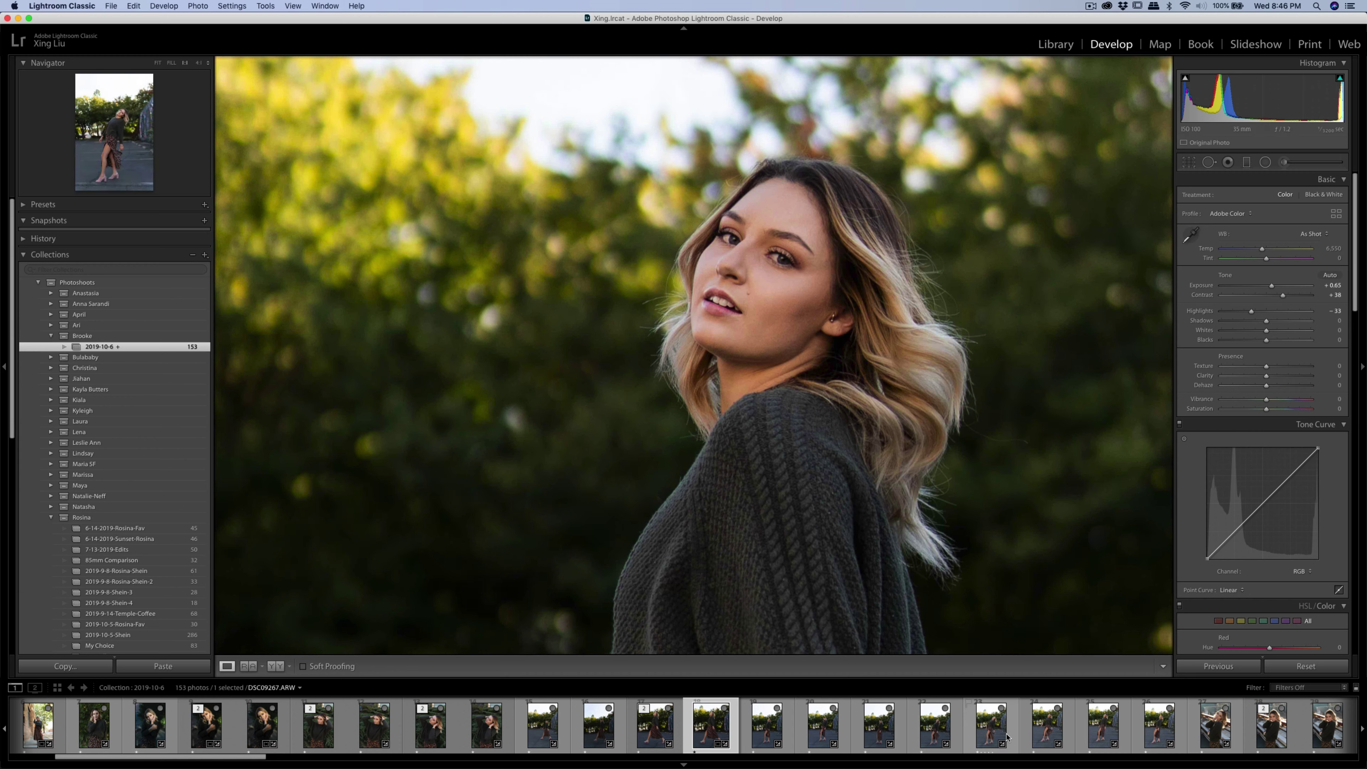
drag(991, 723, 757, 760)
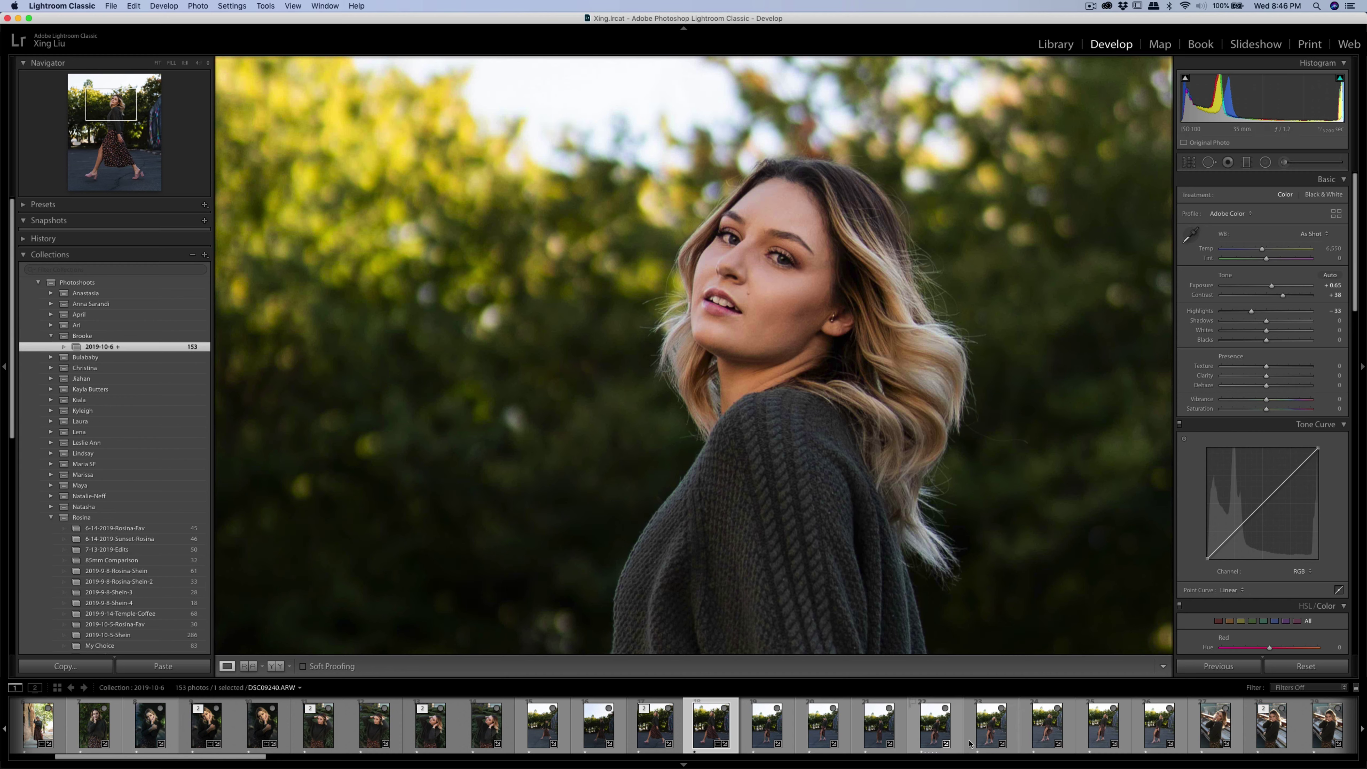
scroll(311, 754, down, 8)
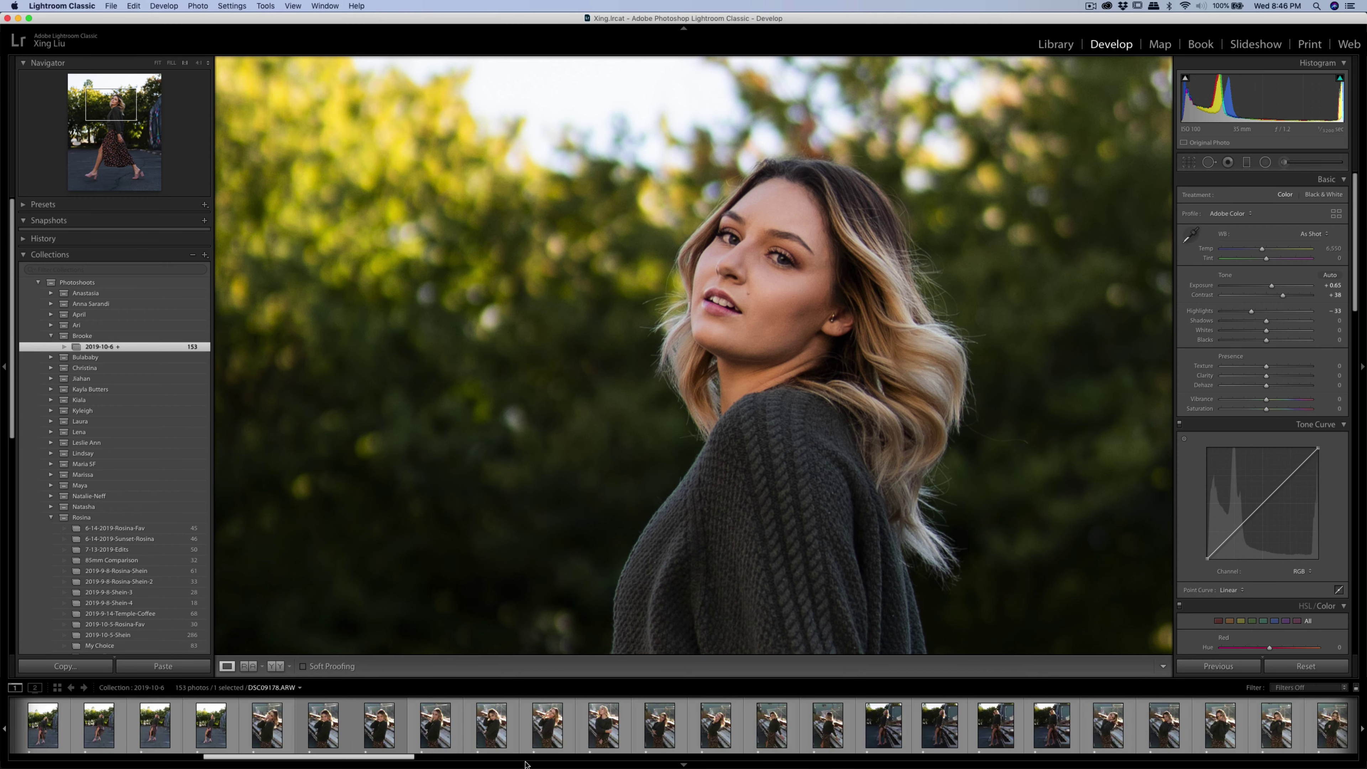
key(z)
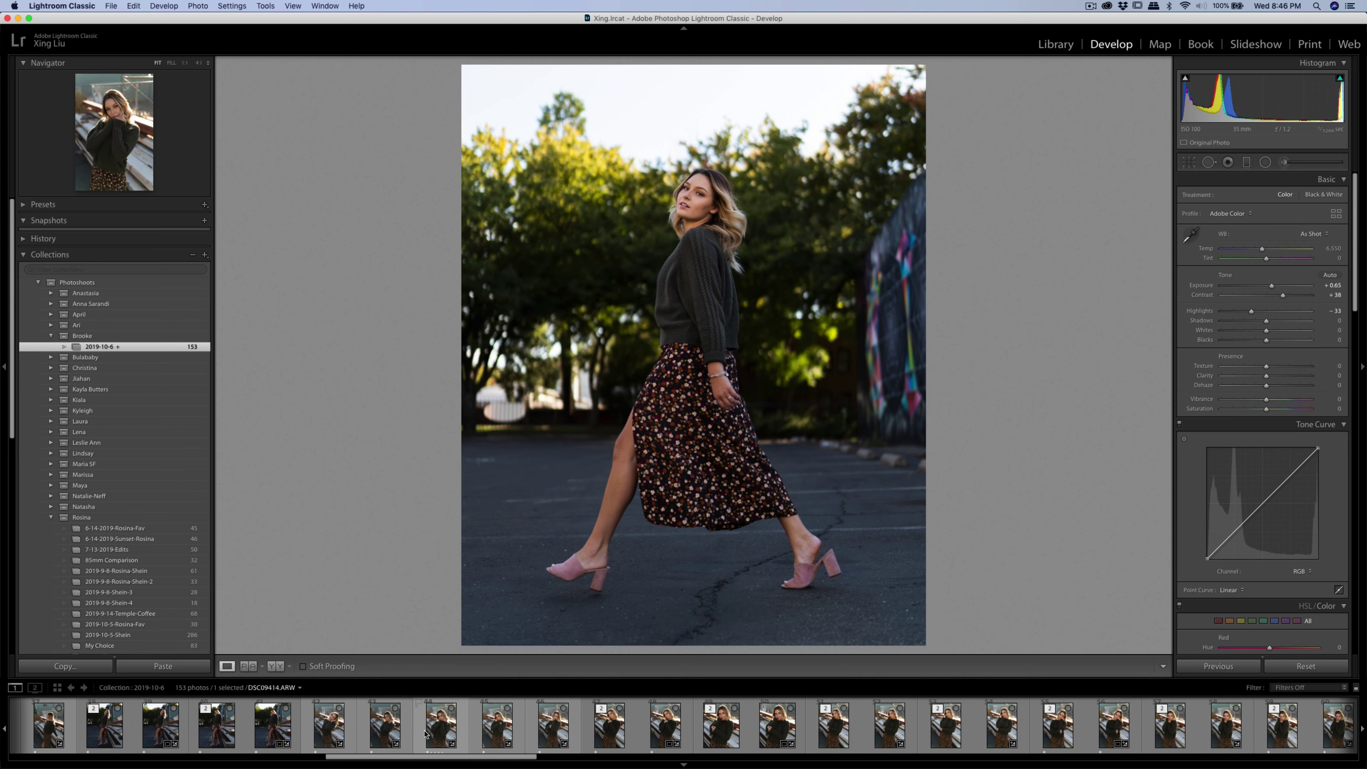
Open DSC09407 by the wooden beams, check her eye at 1:1, then zoom out.
click(385, 732)
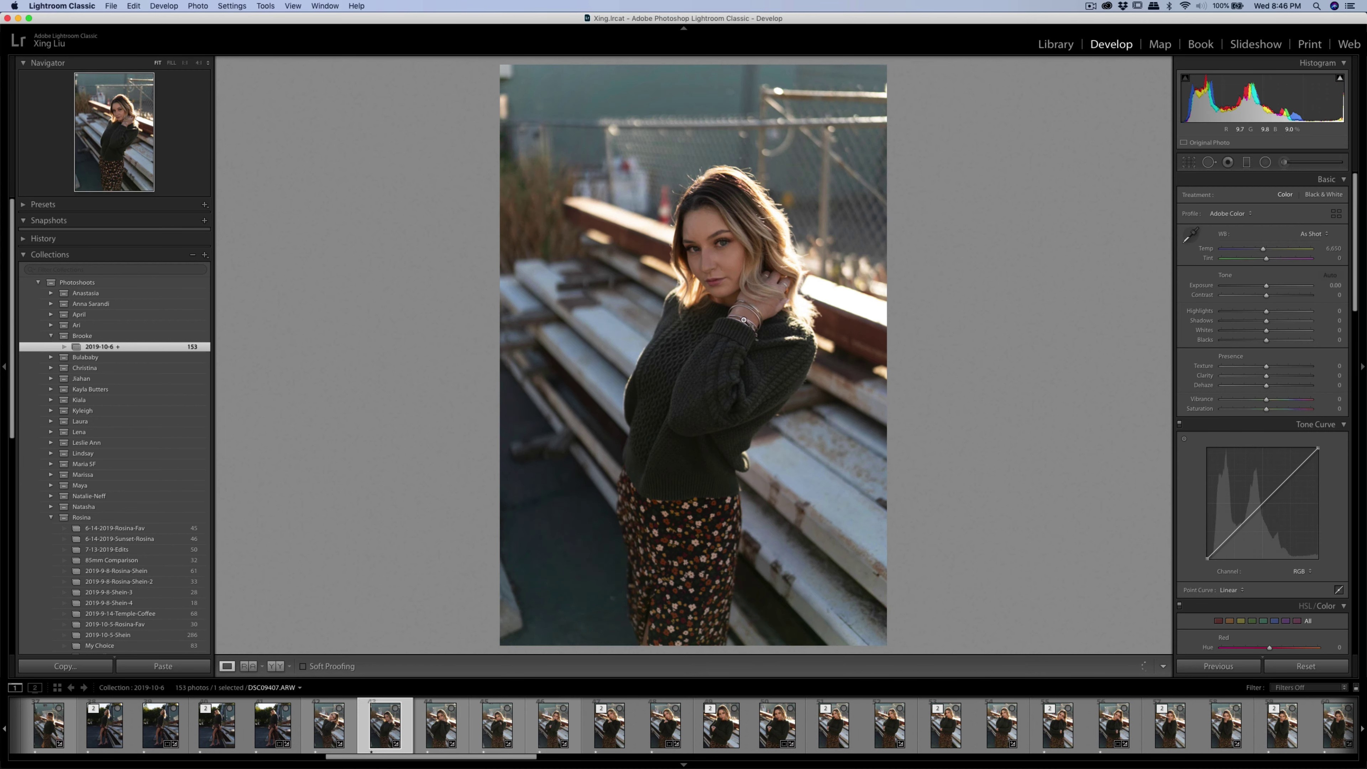
click(722, 246)
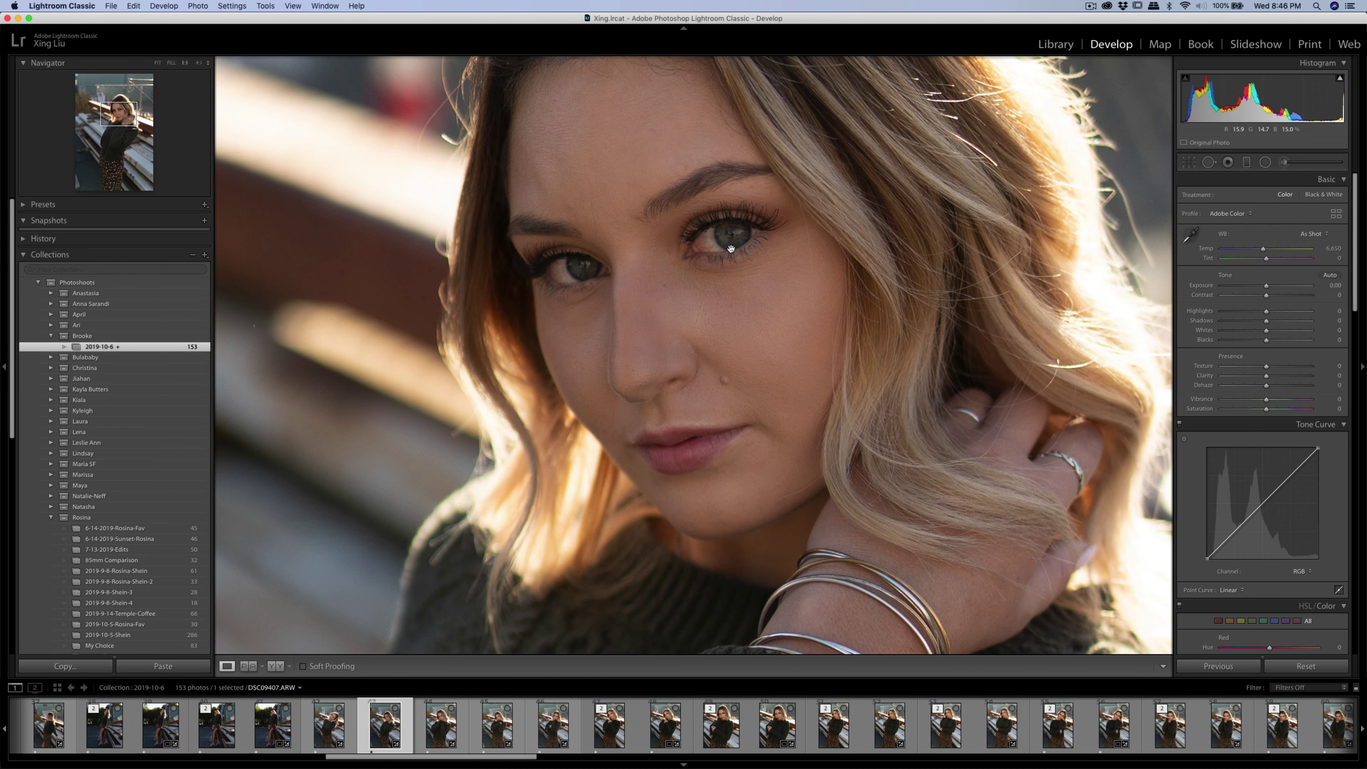
scroll(752, 245, up, 6)
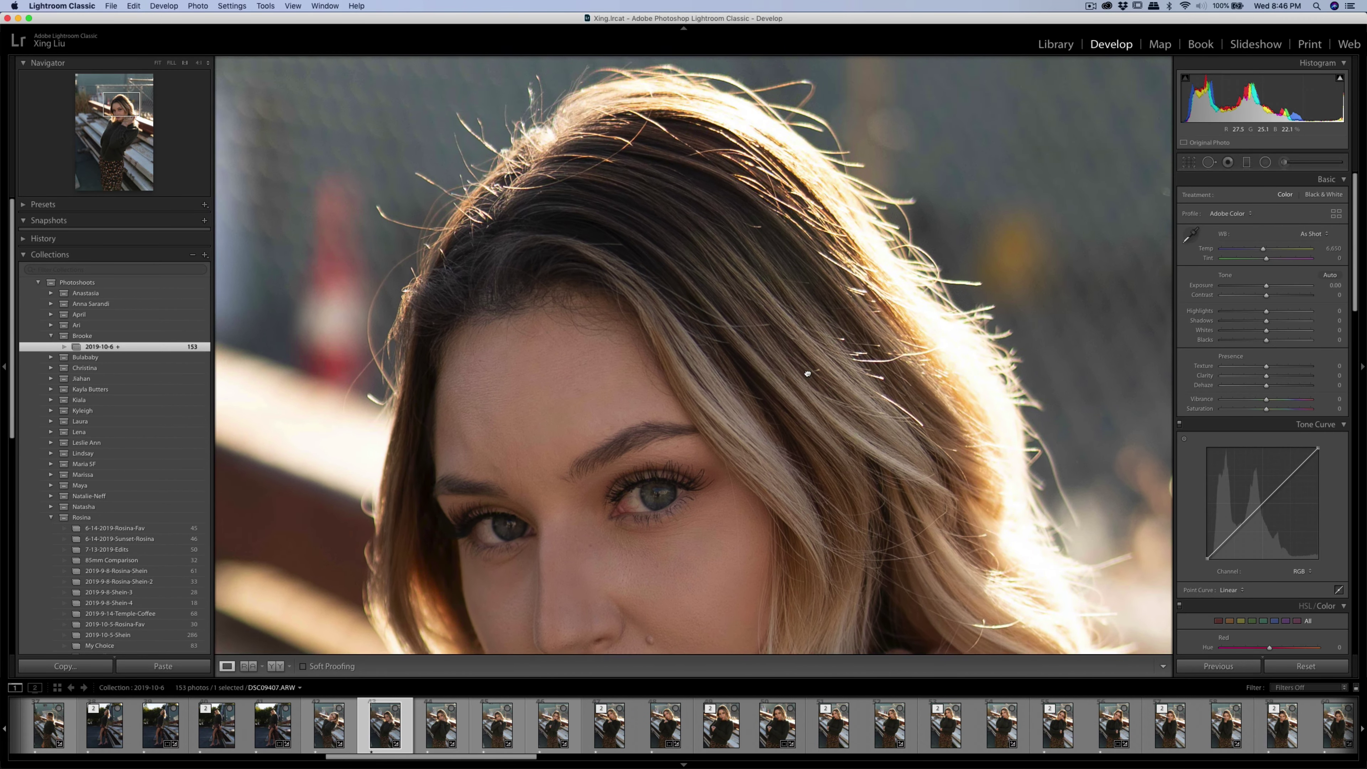
scroll(821, 340, down, 2)
scroll(629, 180, up, 4)
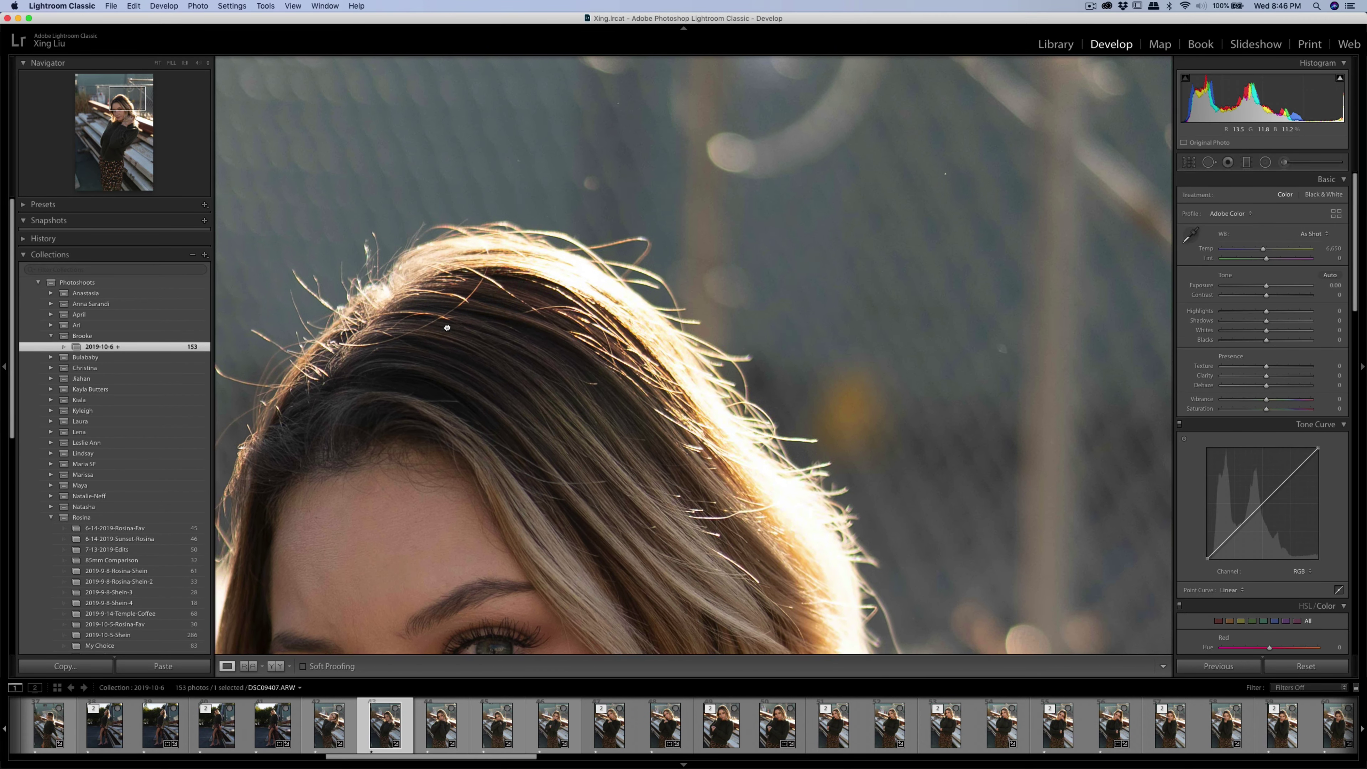
scroll(666, 164, down, 4)
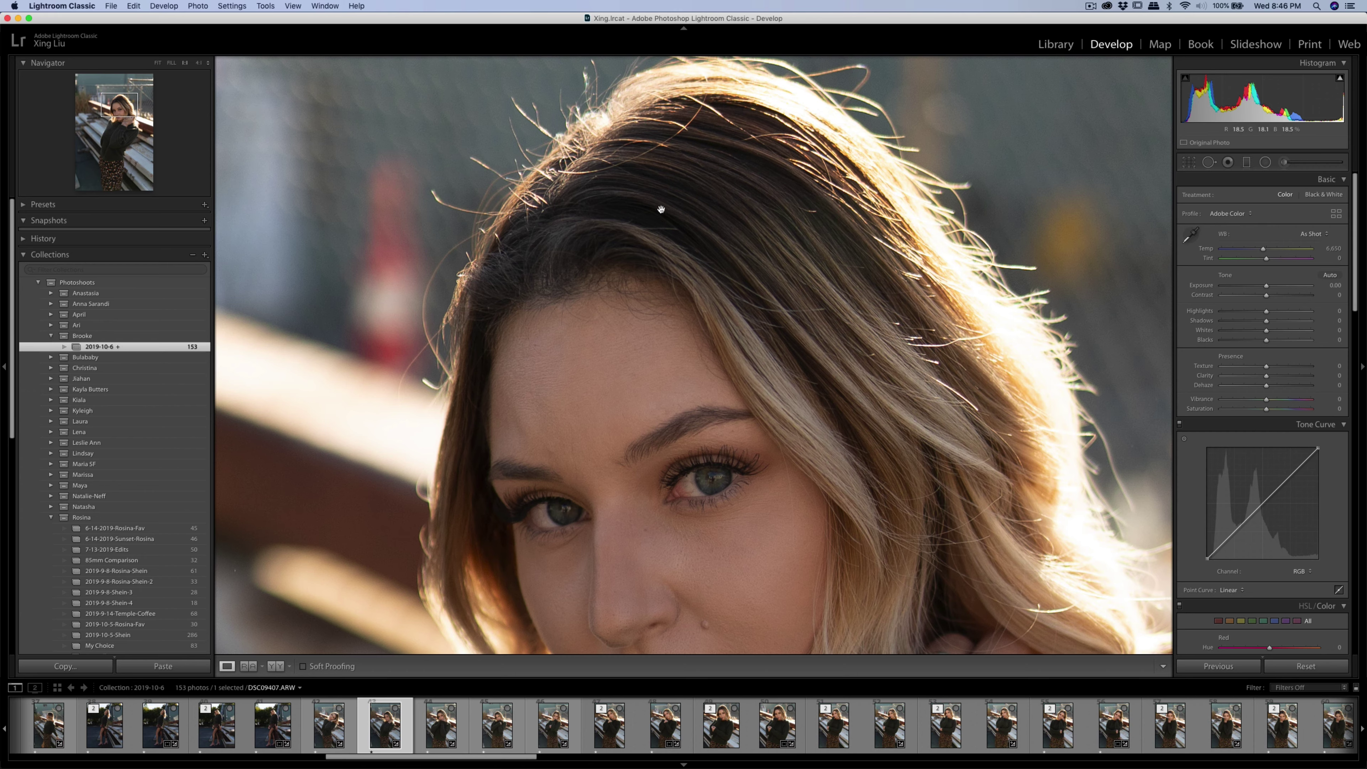
key(super+minus)
key(super+minus)
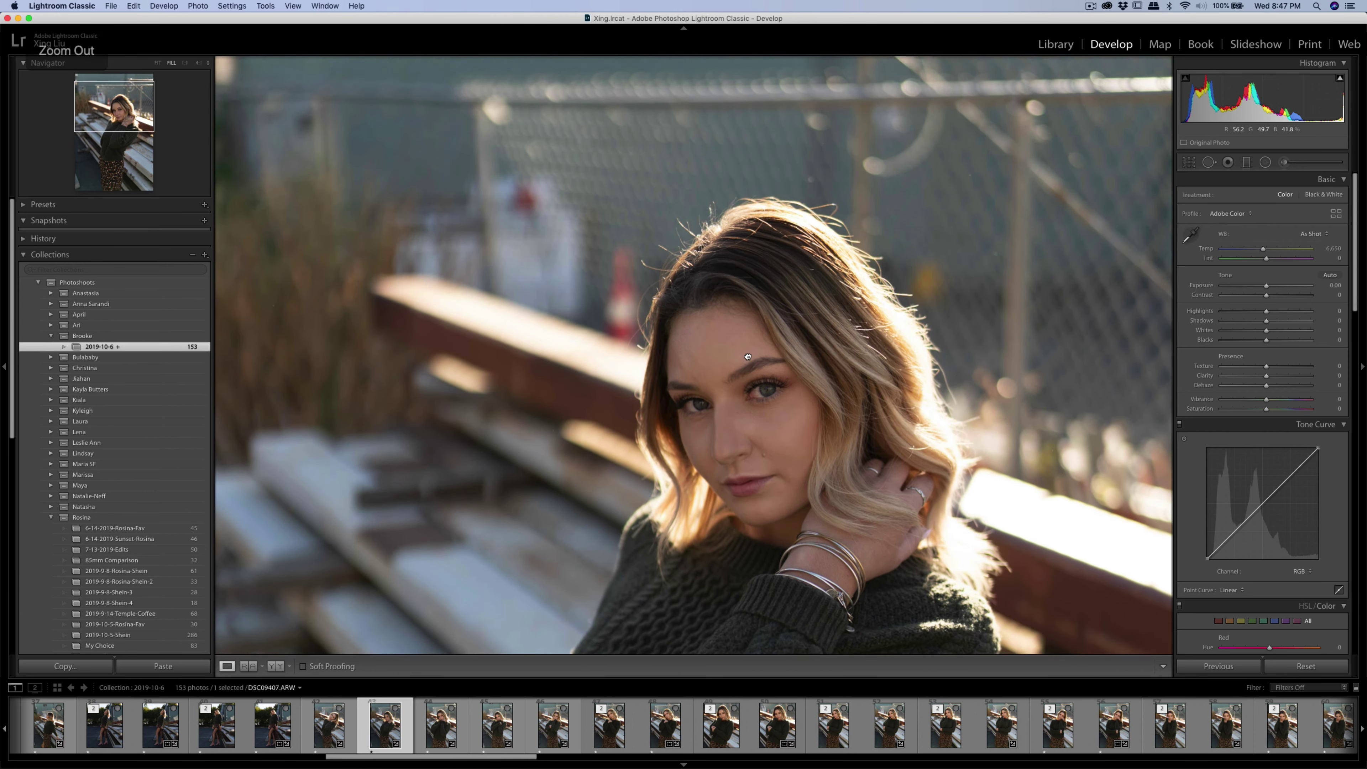
Zoom to fill the view and pan over her face and the fence above her.
key(super+equal)
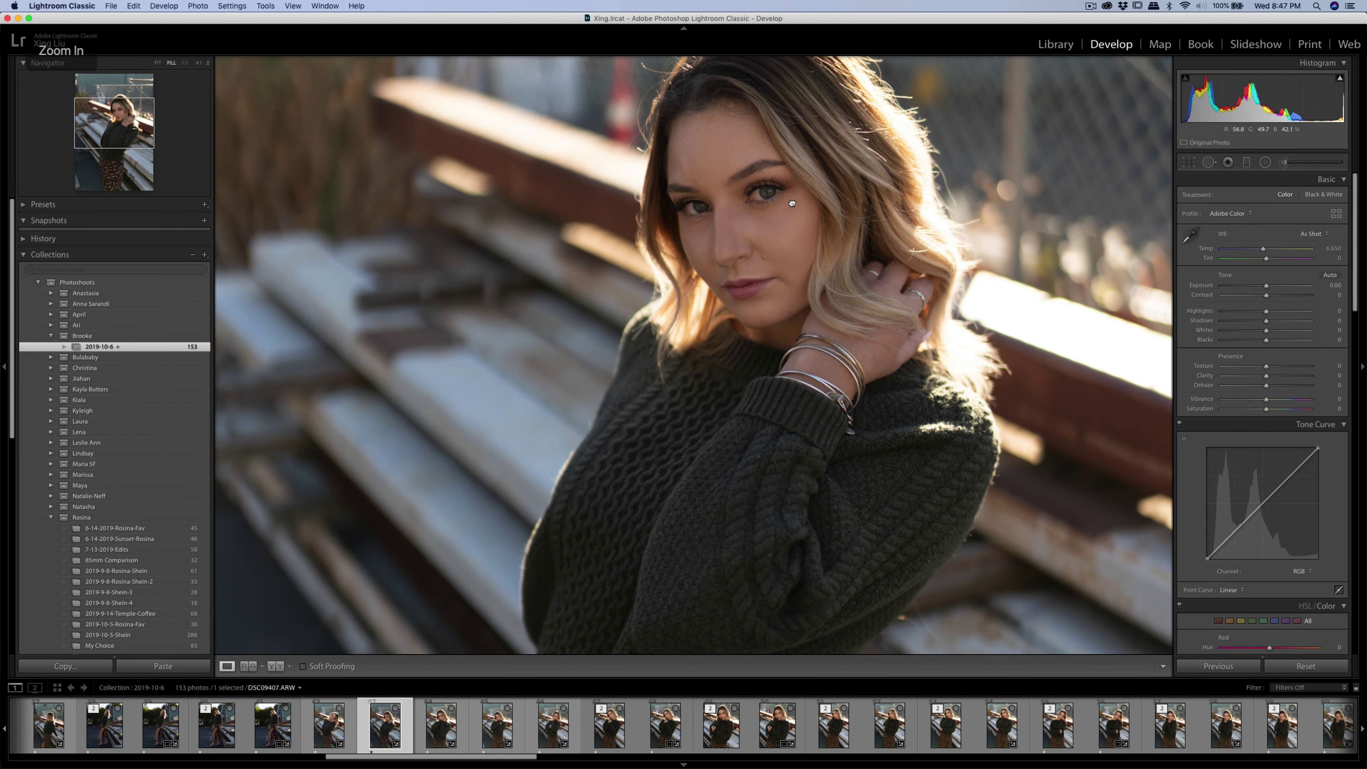
scroll(770, 269, up, 3)
scroll(760, 309, down, 5)
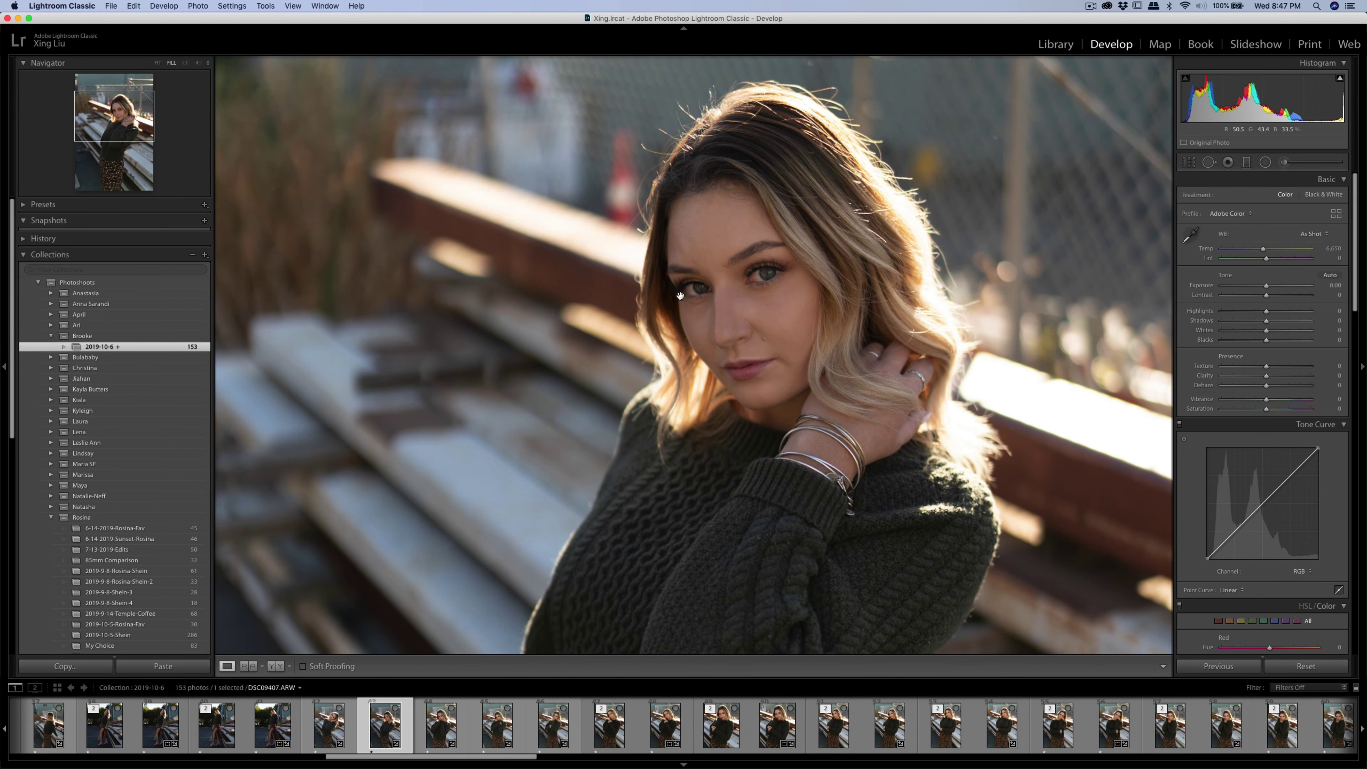
scroll(797, 81, down, 5)
drag(797, 81, 789, 283)
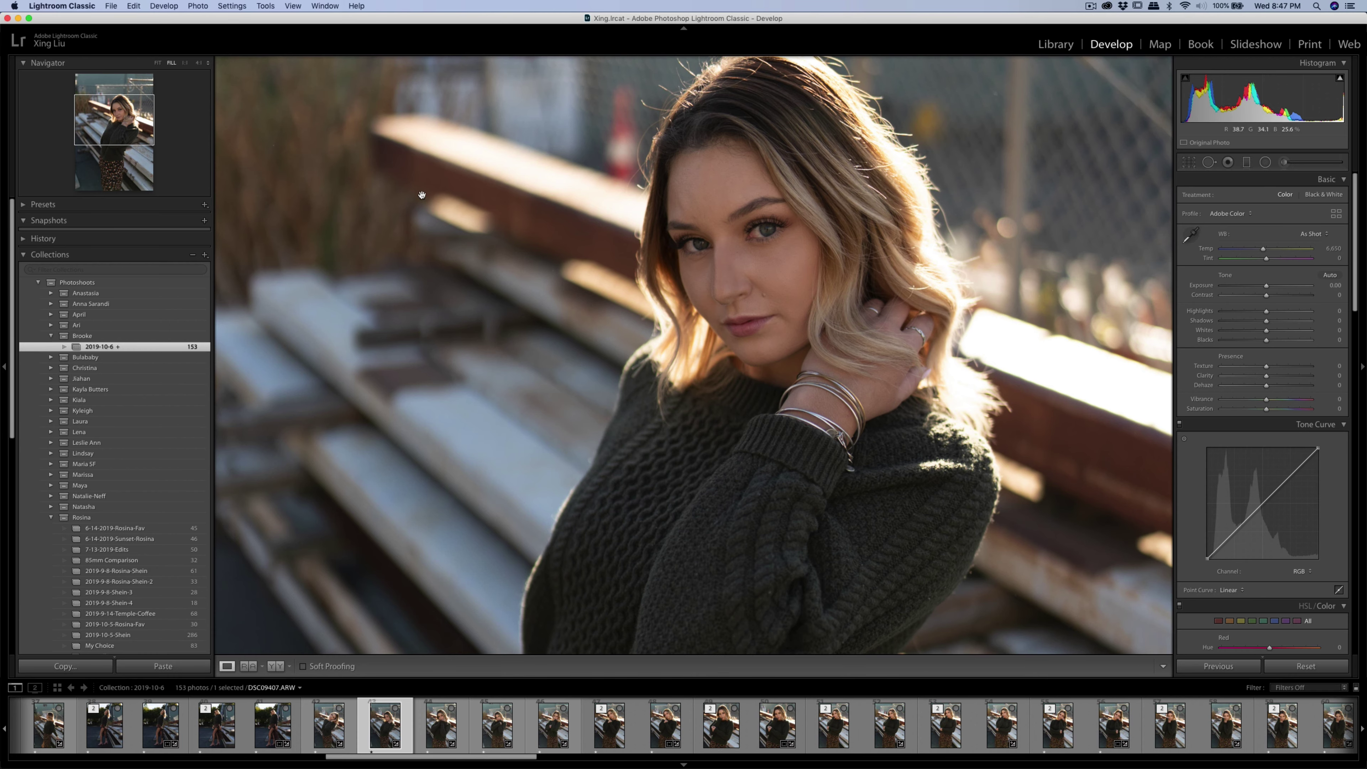
drag(363, 153, 388, 303)
drag(388, 242, 378, 194)
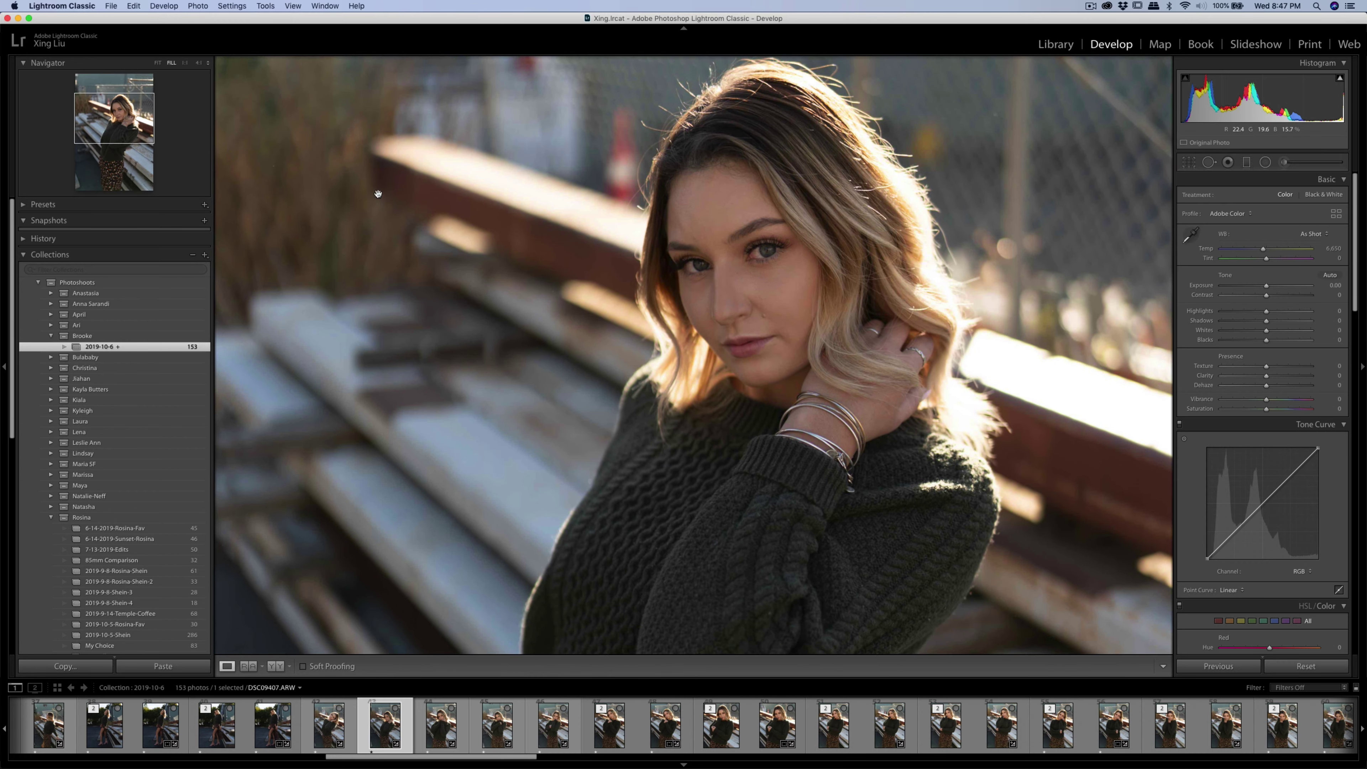
Recheck her eyes at 1:1, then return to Fit with Cmd+-.
click(768, 255)
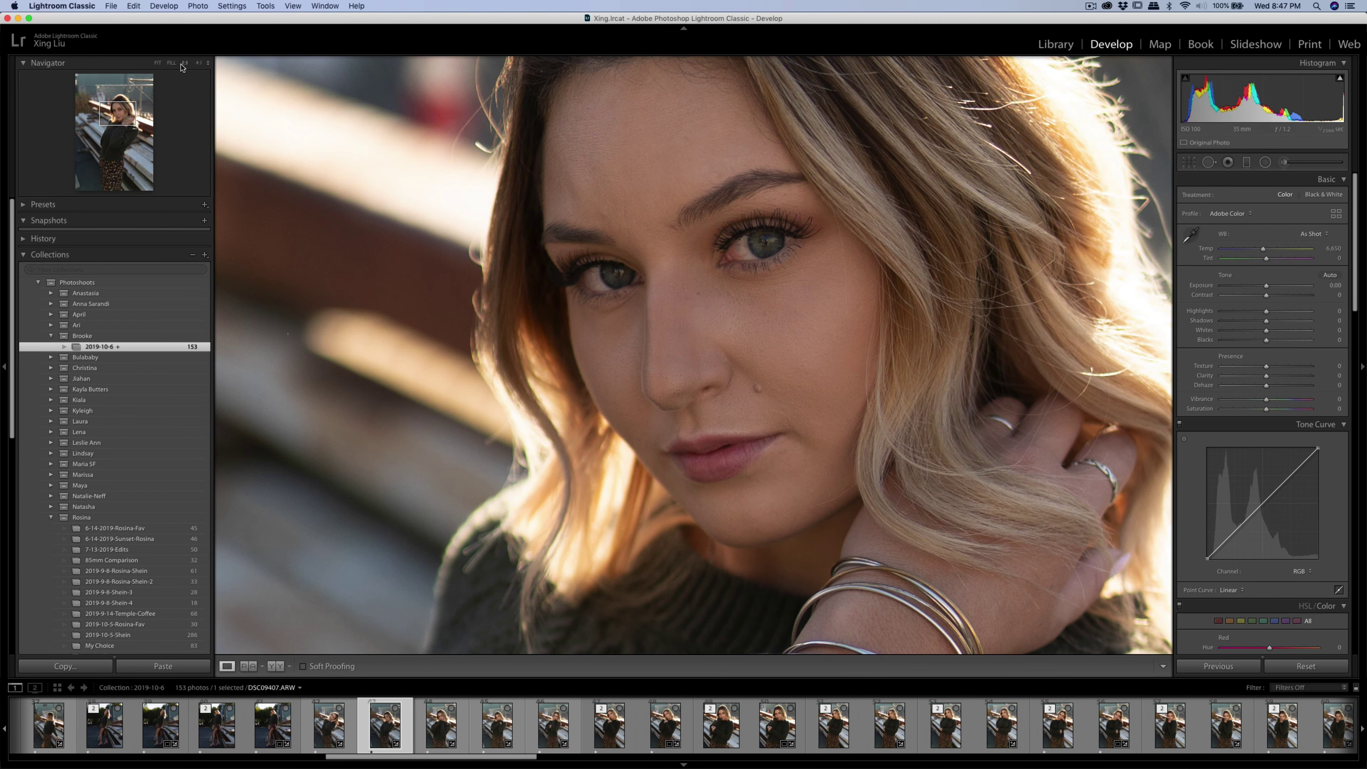
drag(682, 286, 556, 367)
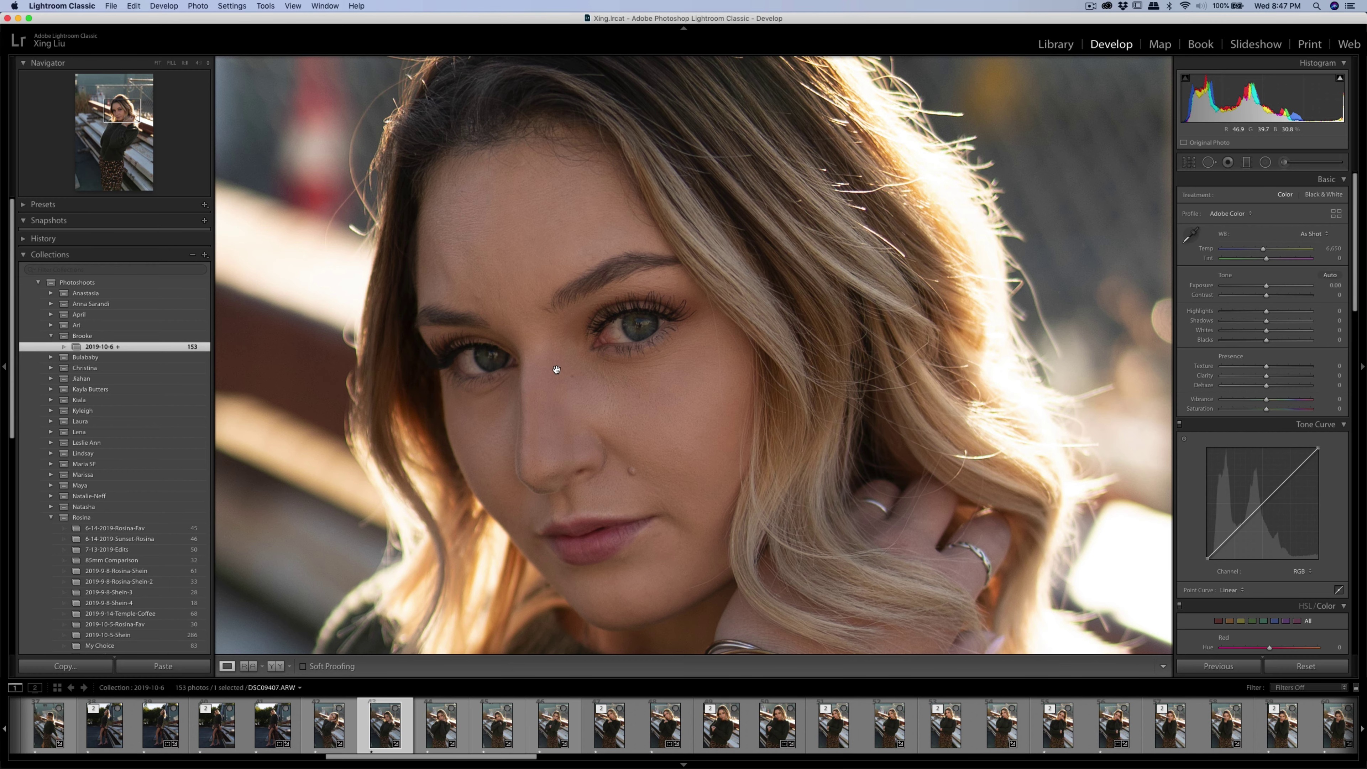
click(632, 366)
key(super+minus)
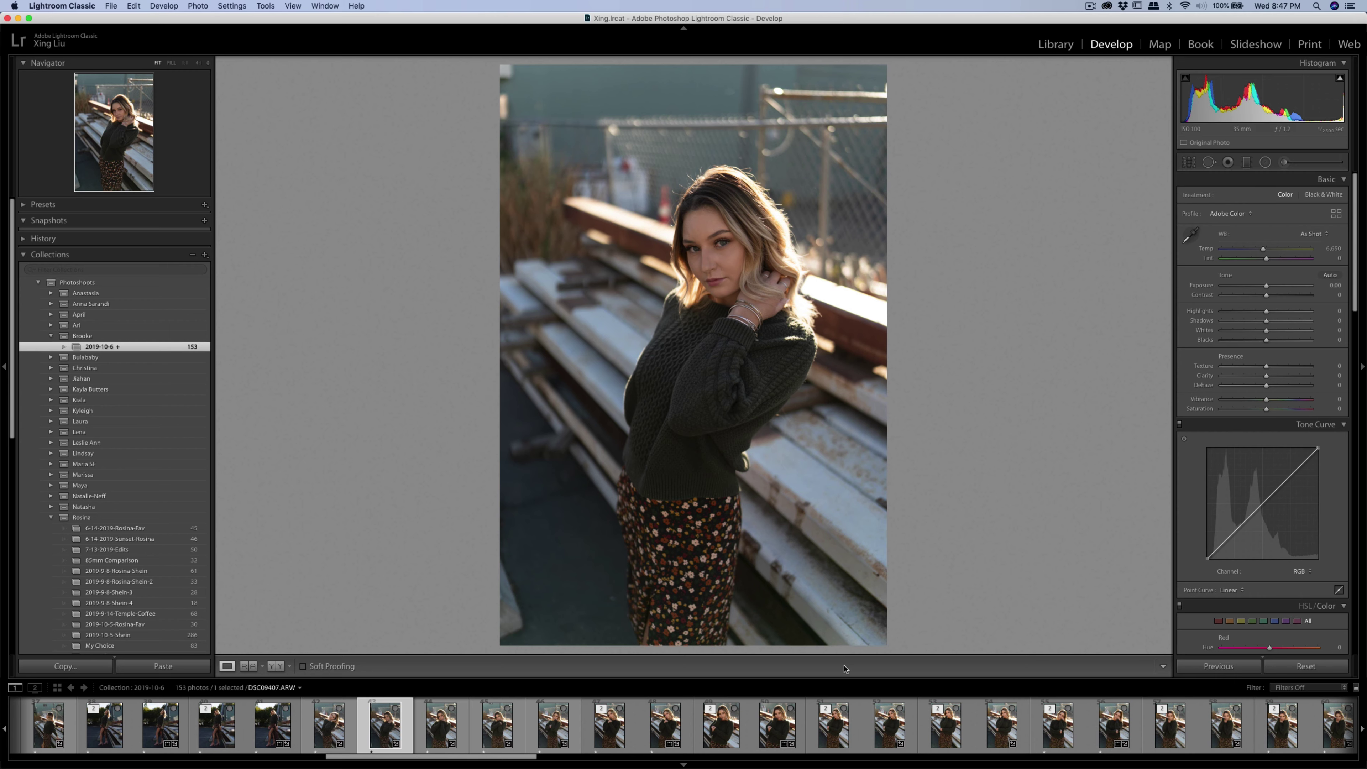
Check DSC09429's eyes and hair at 1:1, then return to Fit.
click(778, 725)
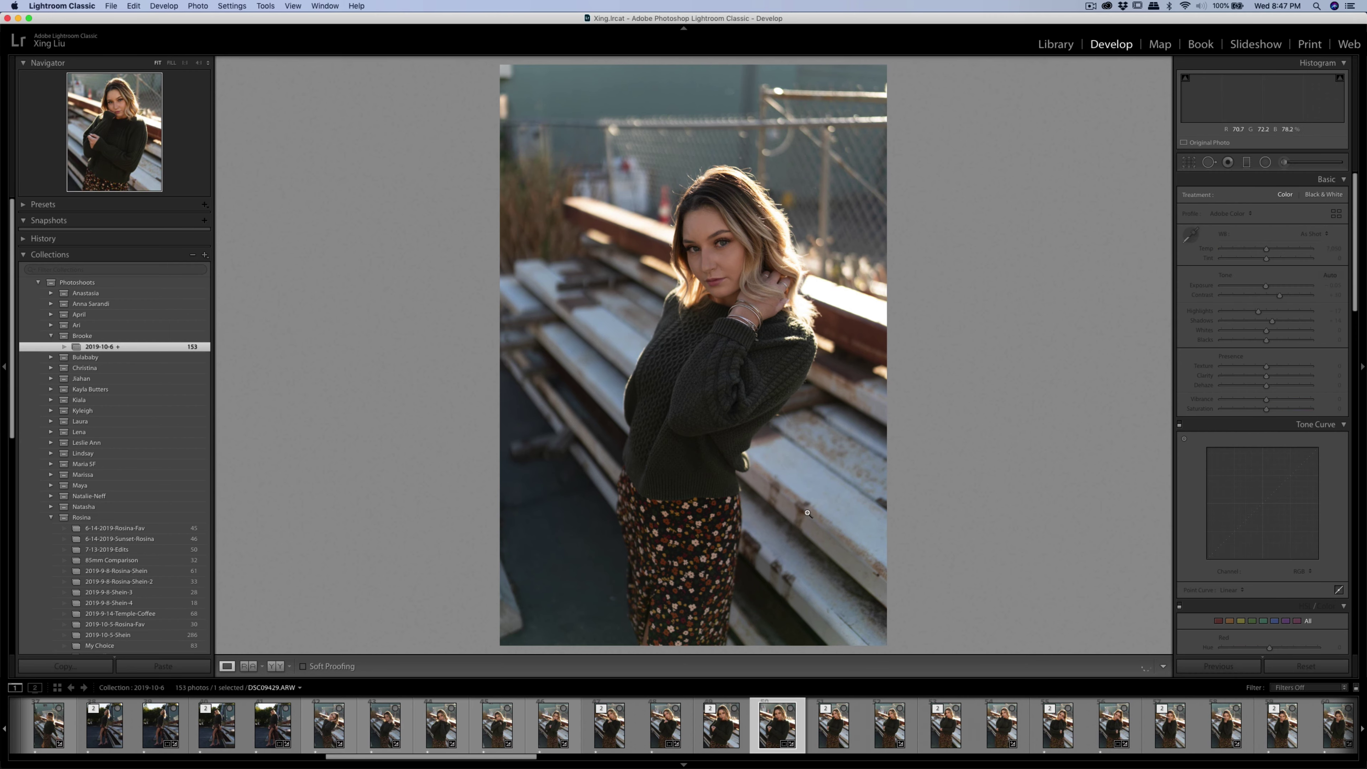
click(747, 201)
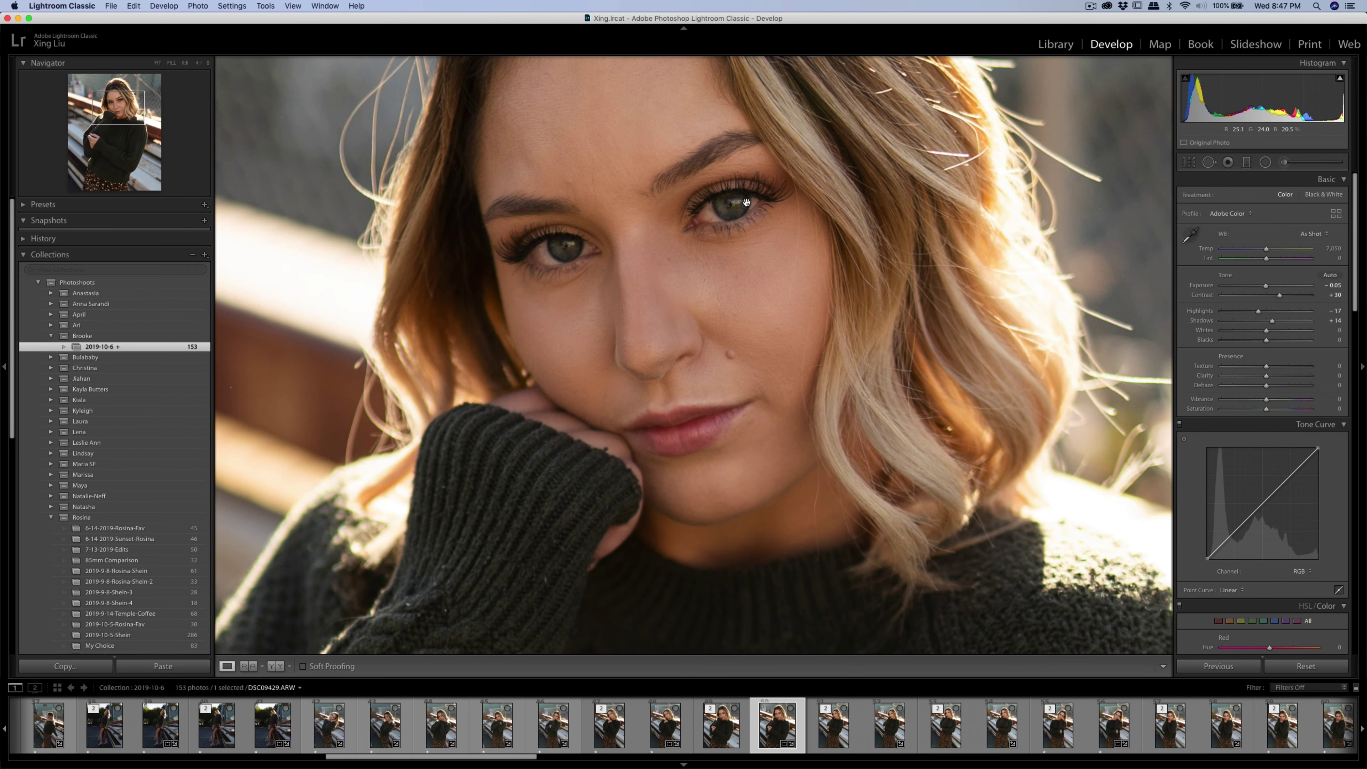
drag(764, 202, 698, 312)
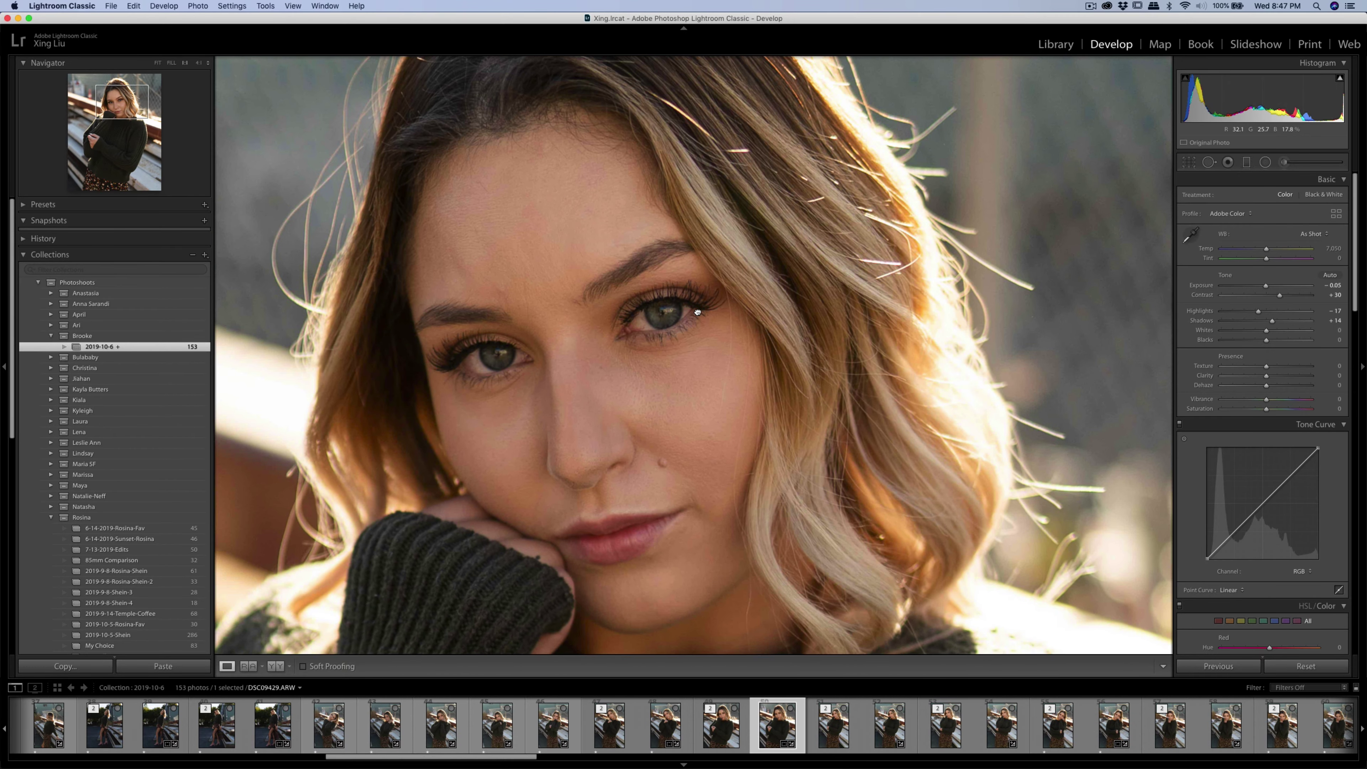
click(673, 312)
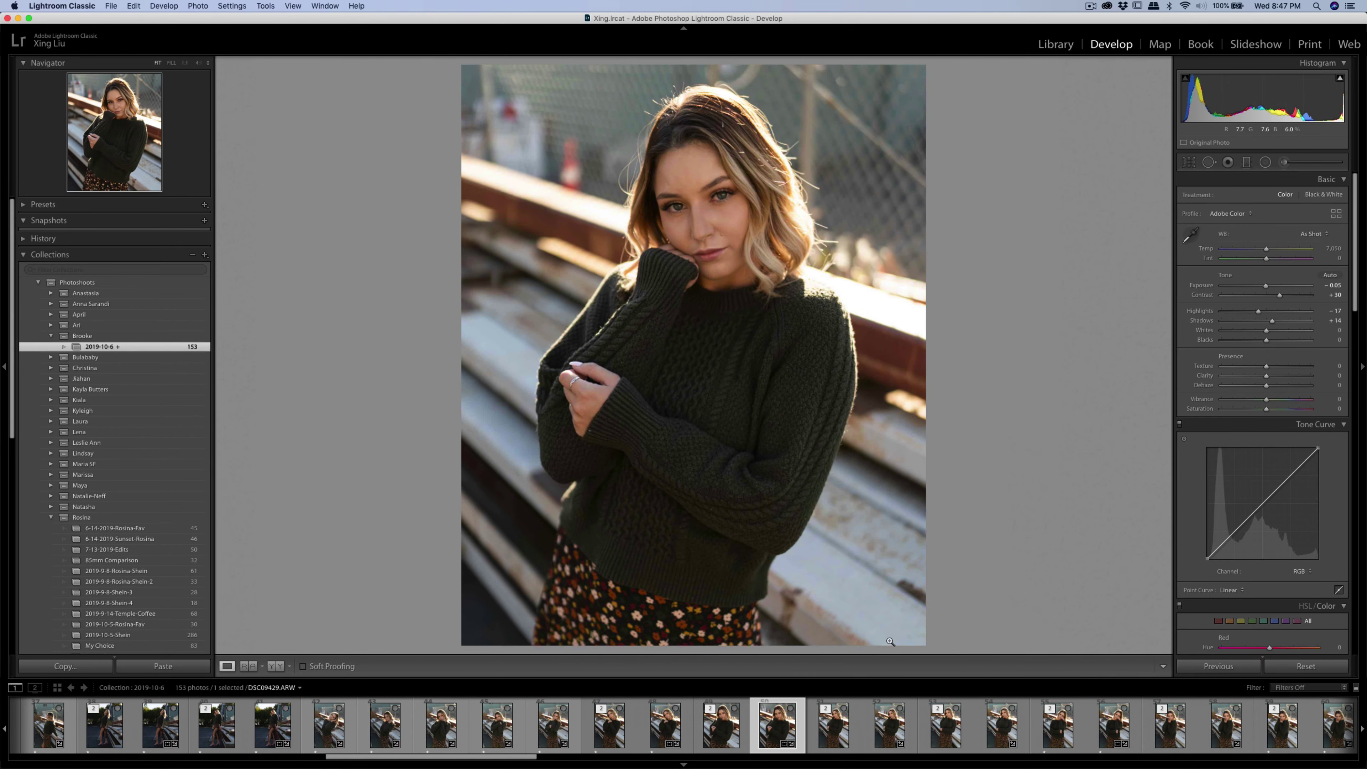
Inspect DSC09431's face at 1:1, then show the whole photo.
click(1000, 724)
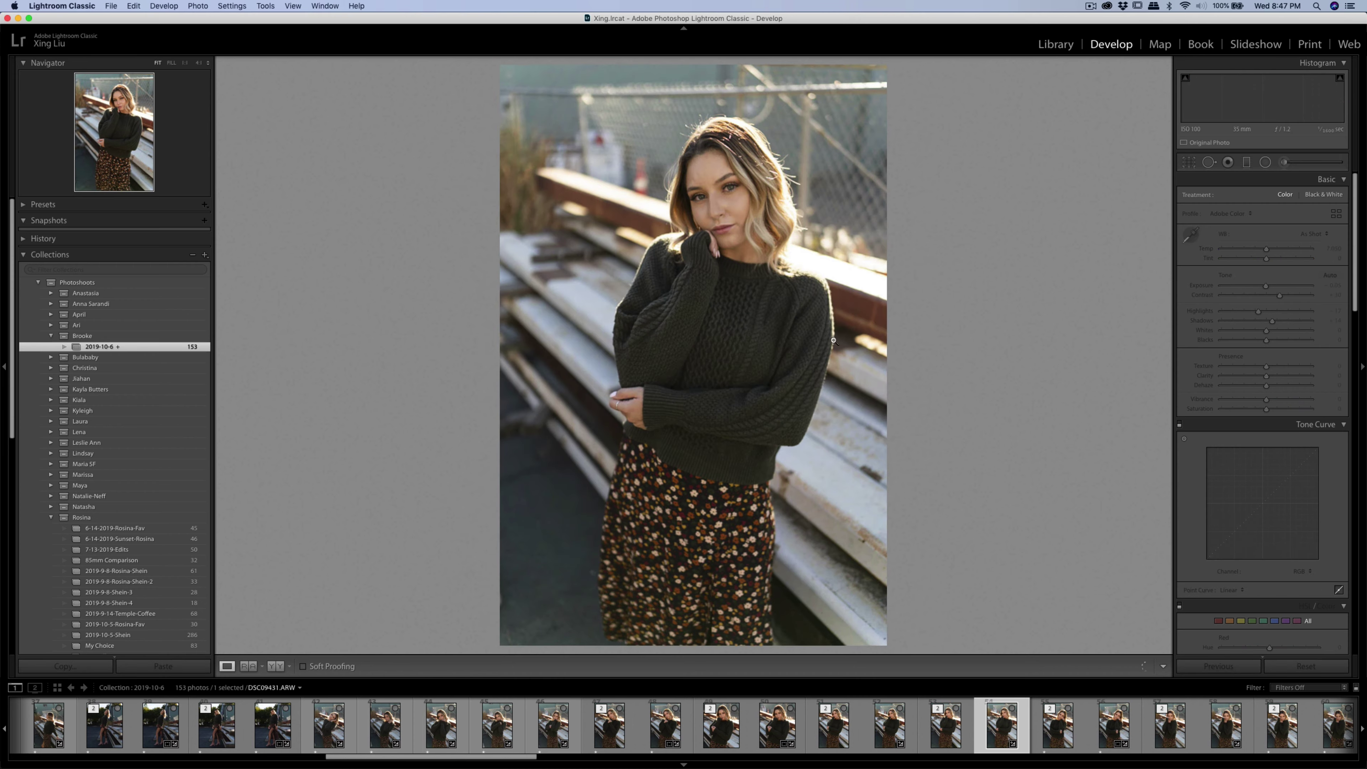
click(728, 191)
drag(740, 188, 754, 306)
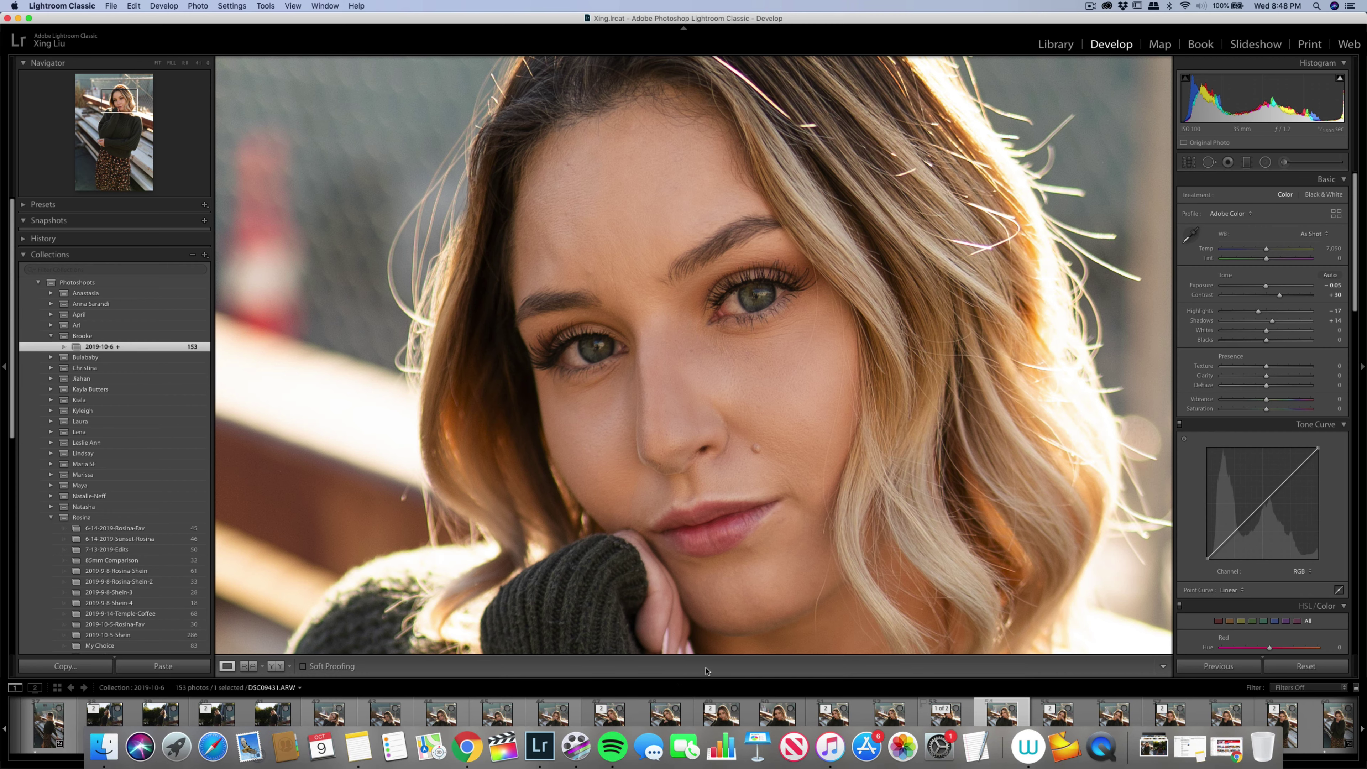
click(744, 603)
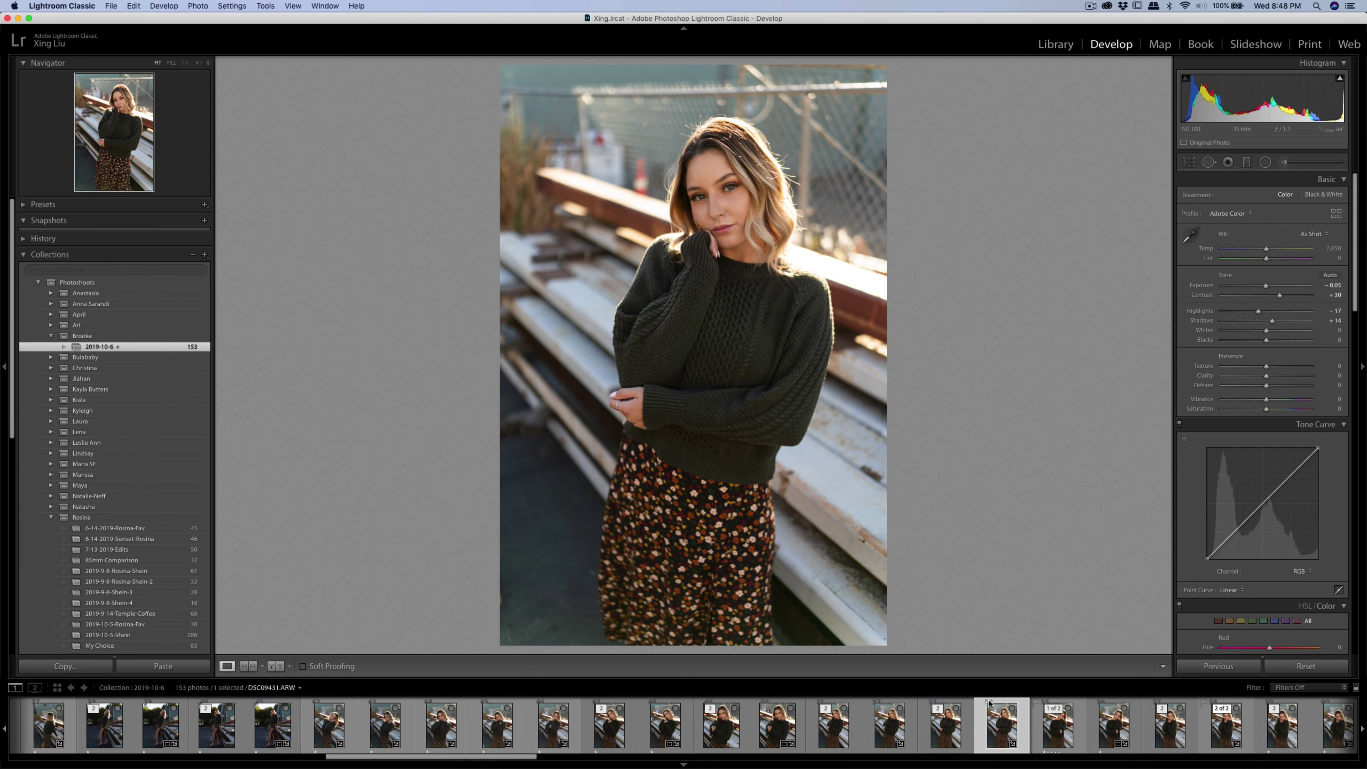
scroll(582, 763, right, 1)
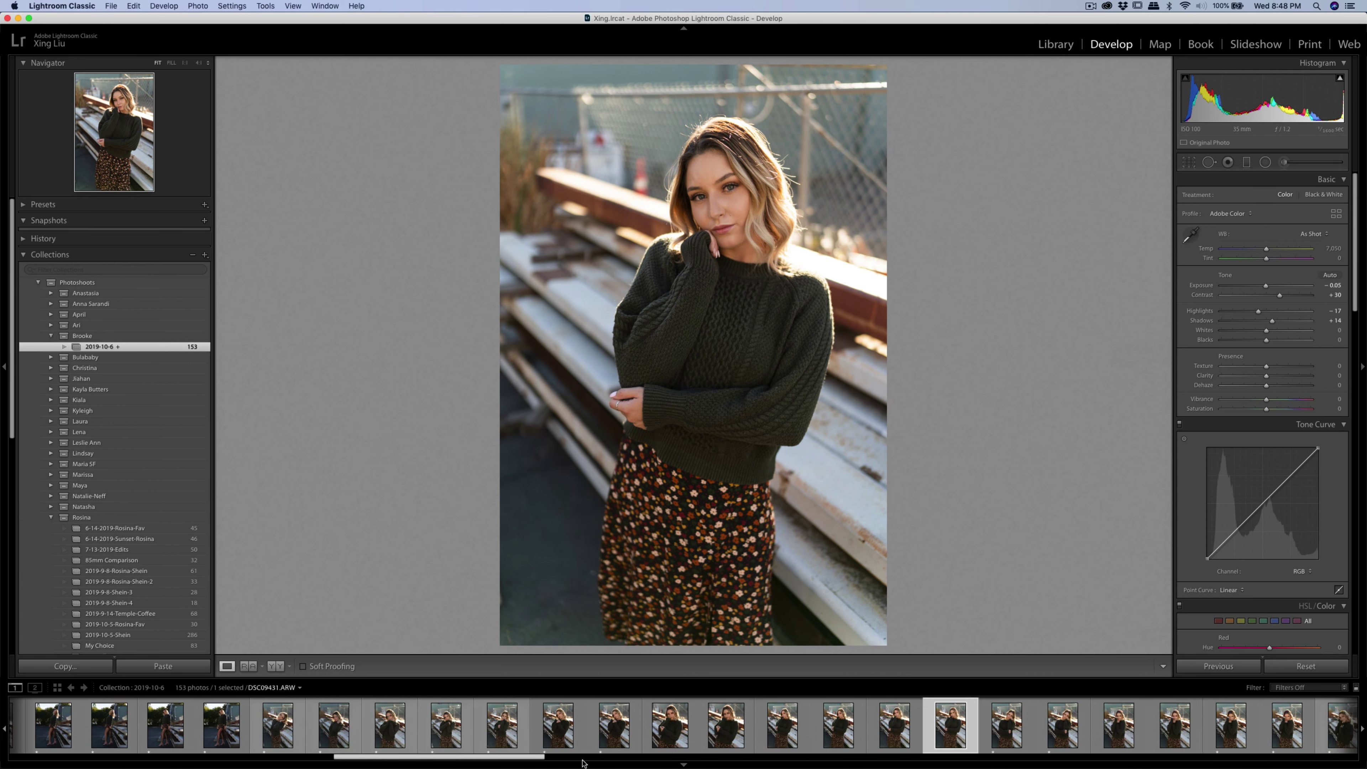
scroll(582, 763, right, 5)
click(572, 731)
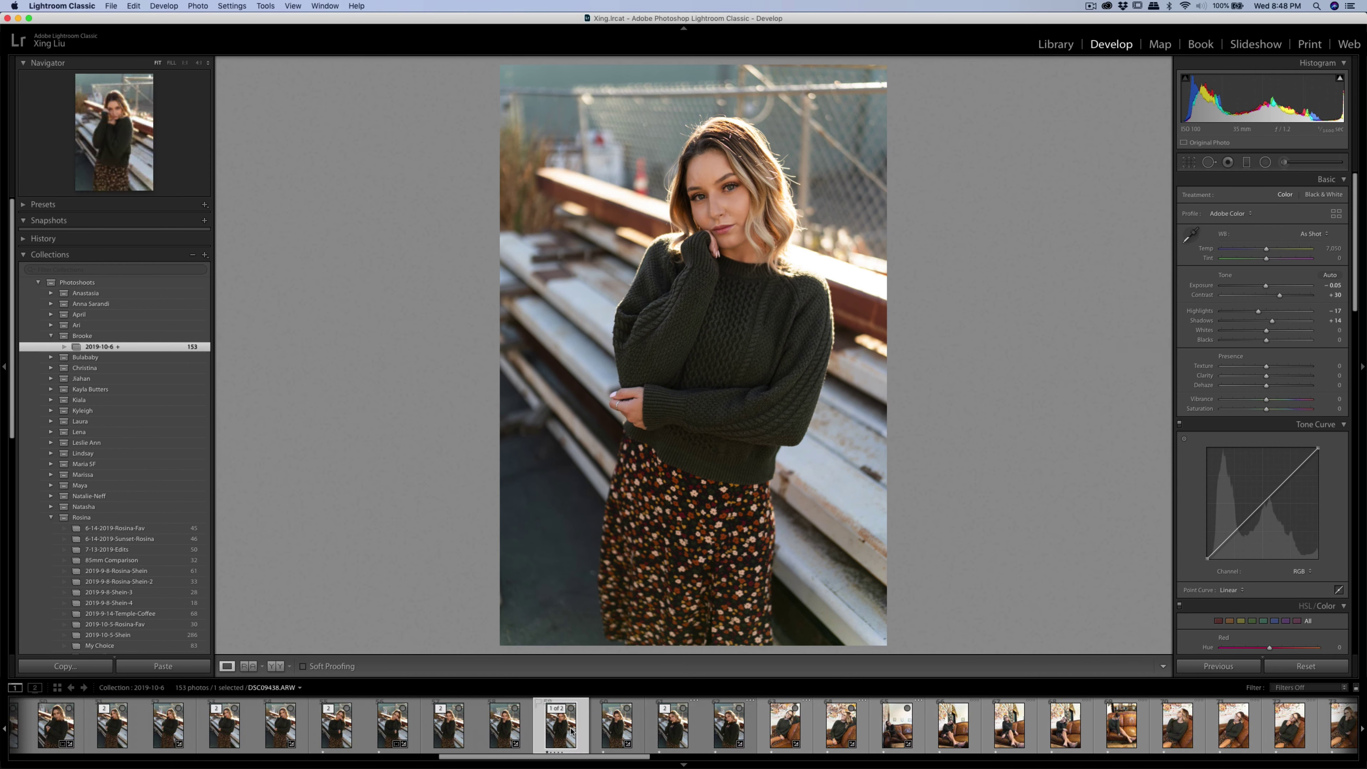
click(615, 731)
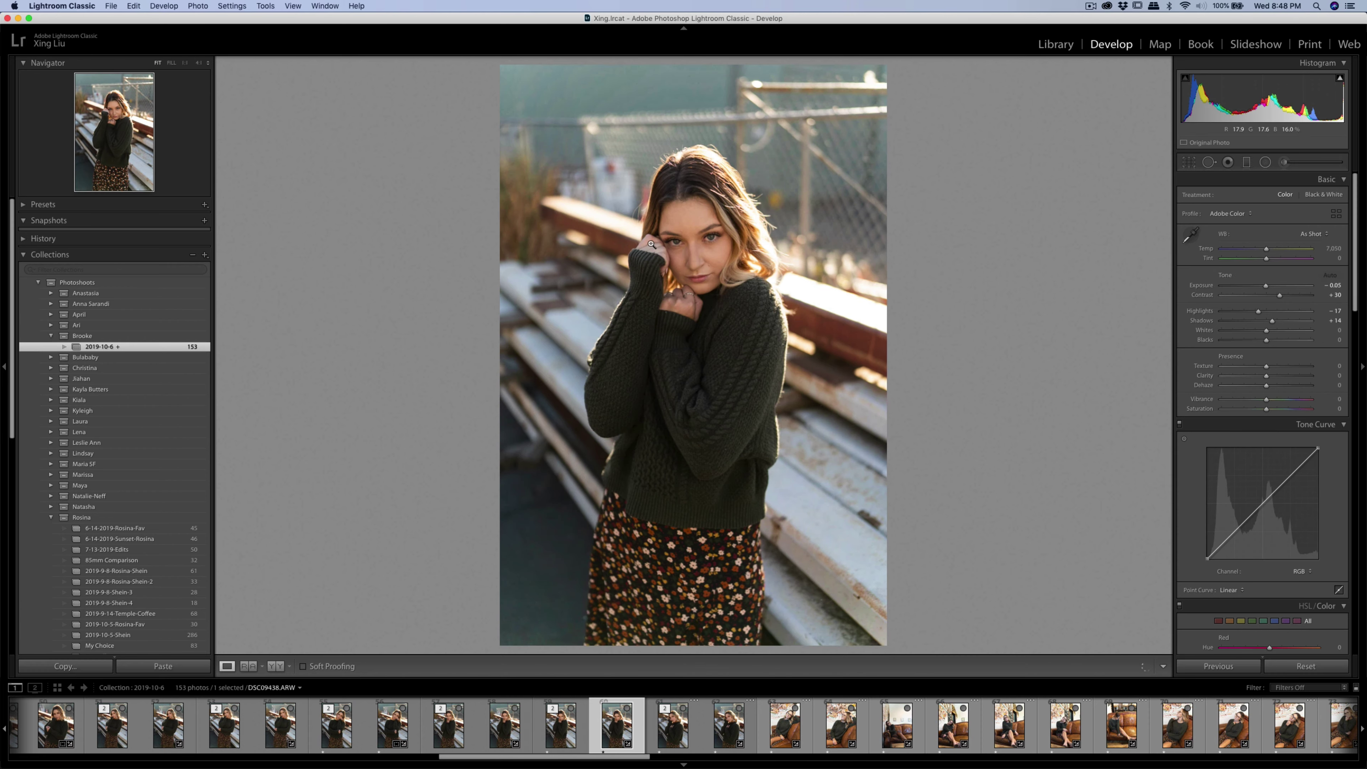
click(712, 239)
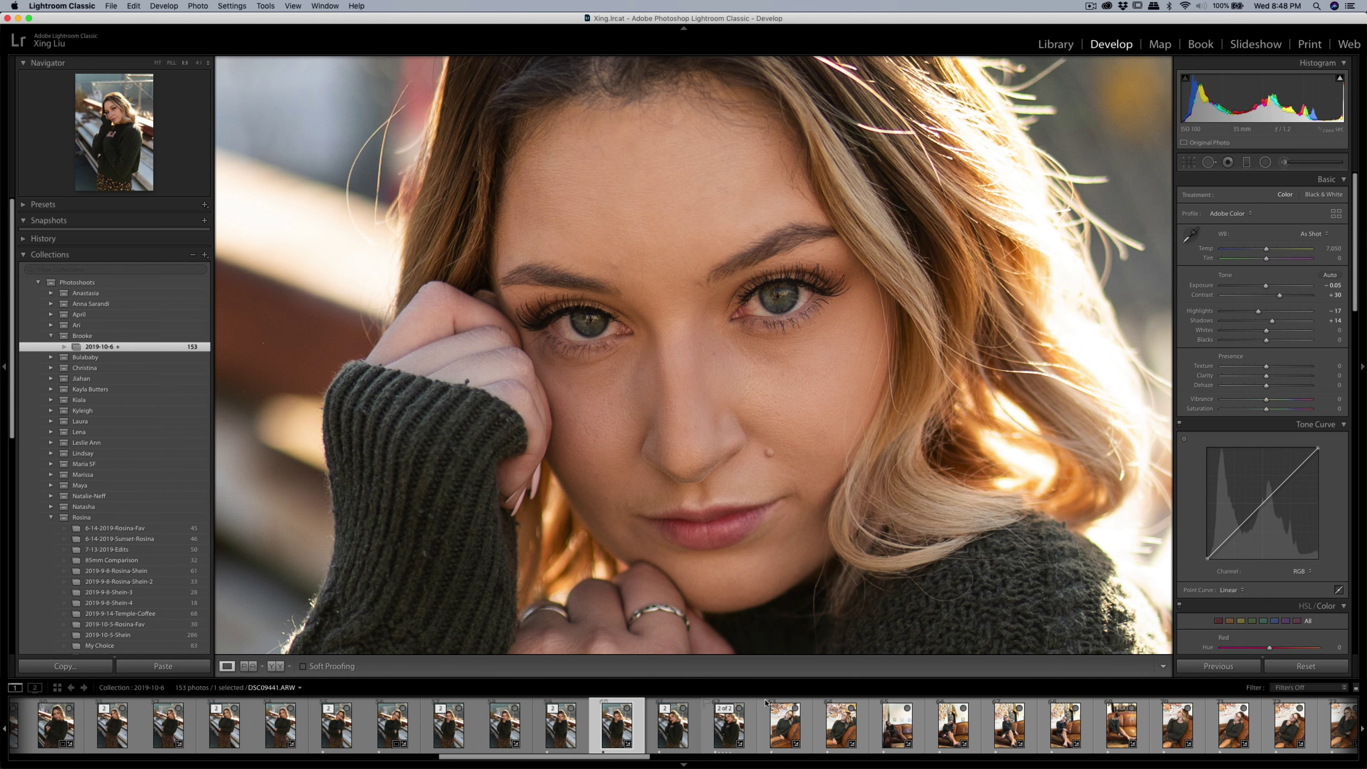
drag(783, 349, 653, 357)
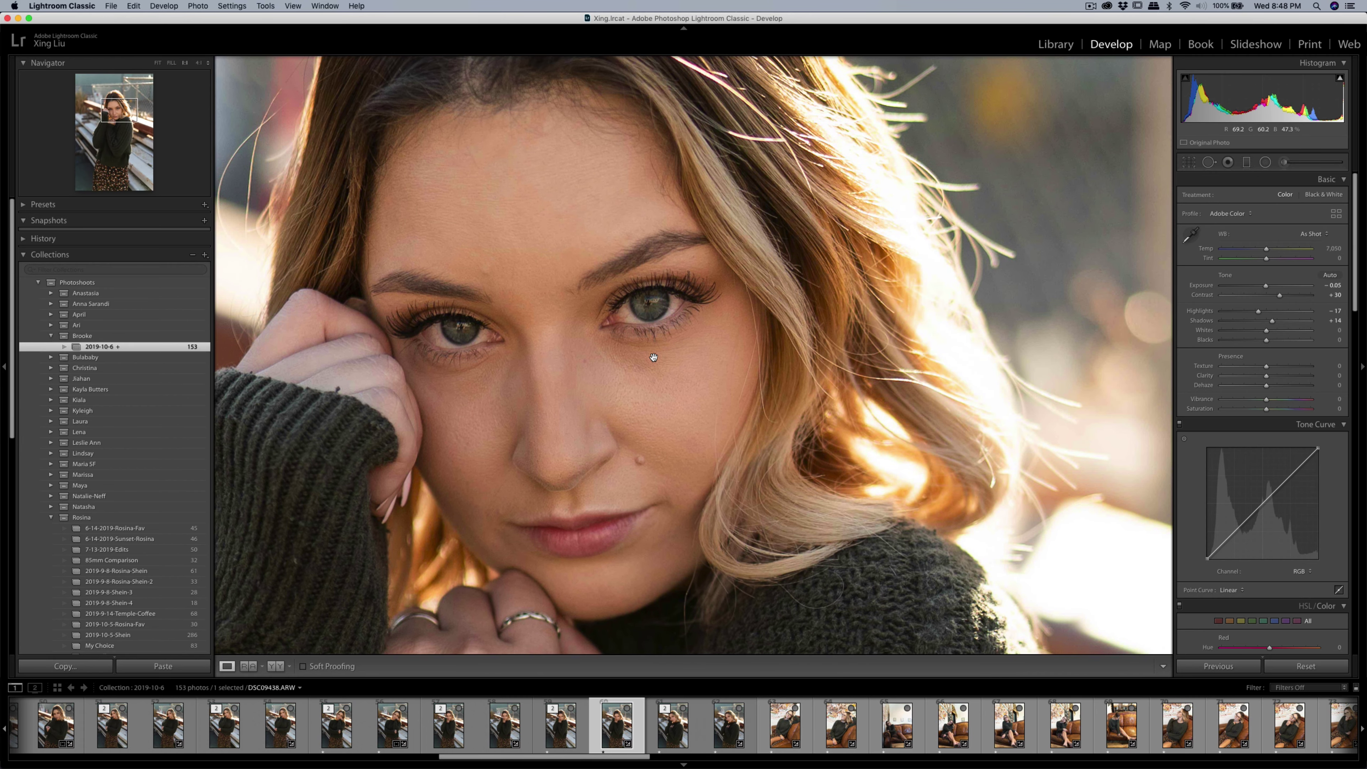
key(Right)
click(653, 357)
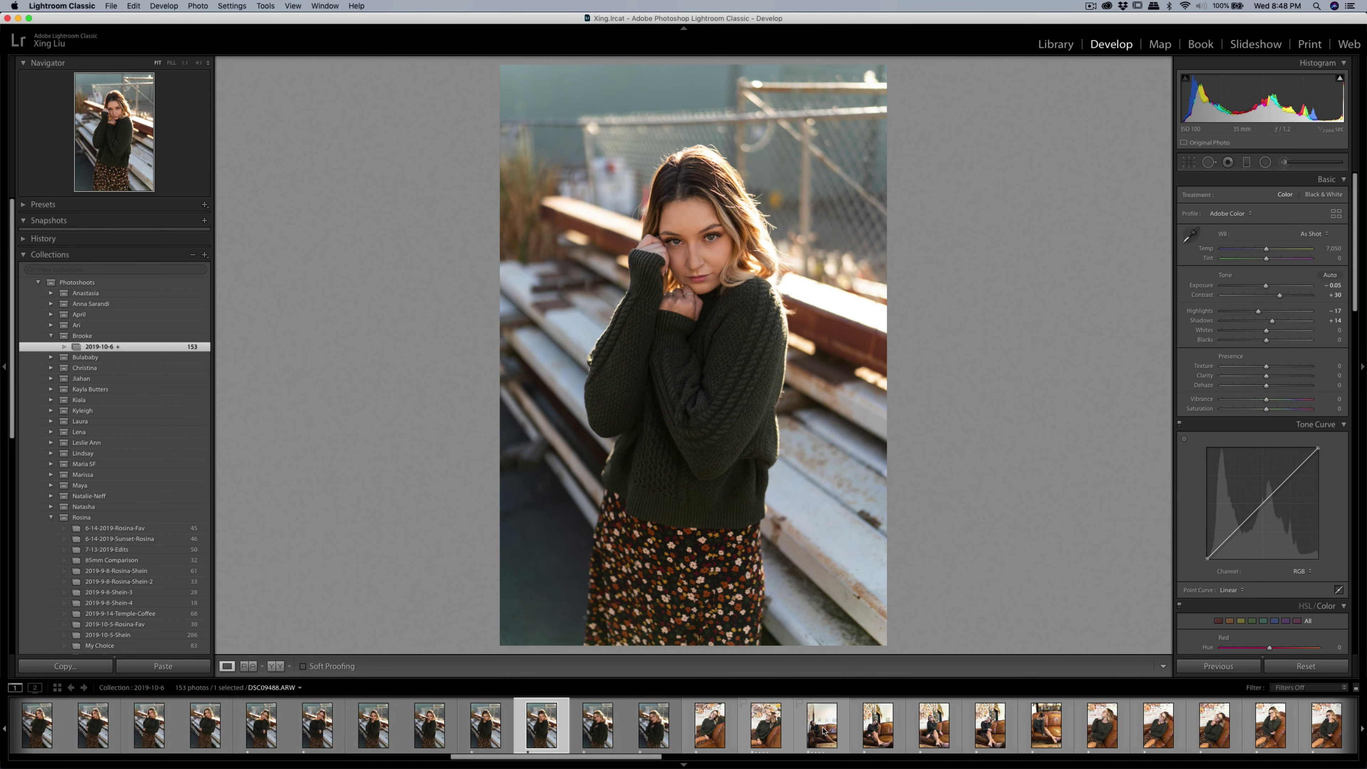
scroll(822, 731, down, 3)
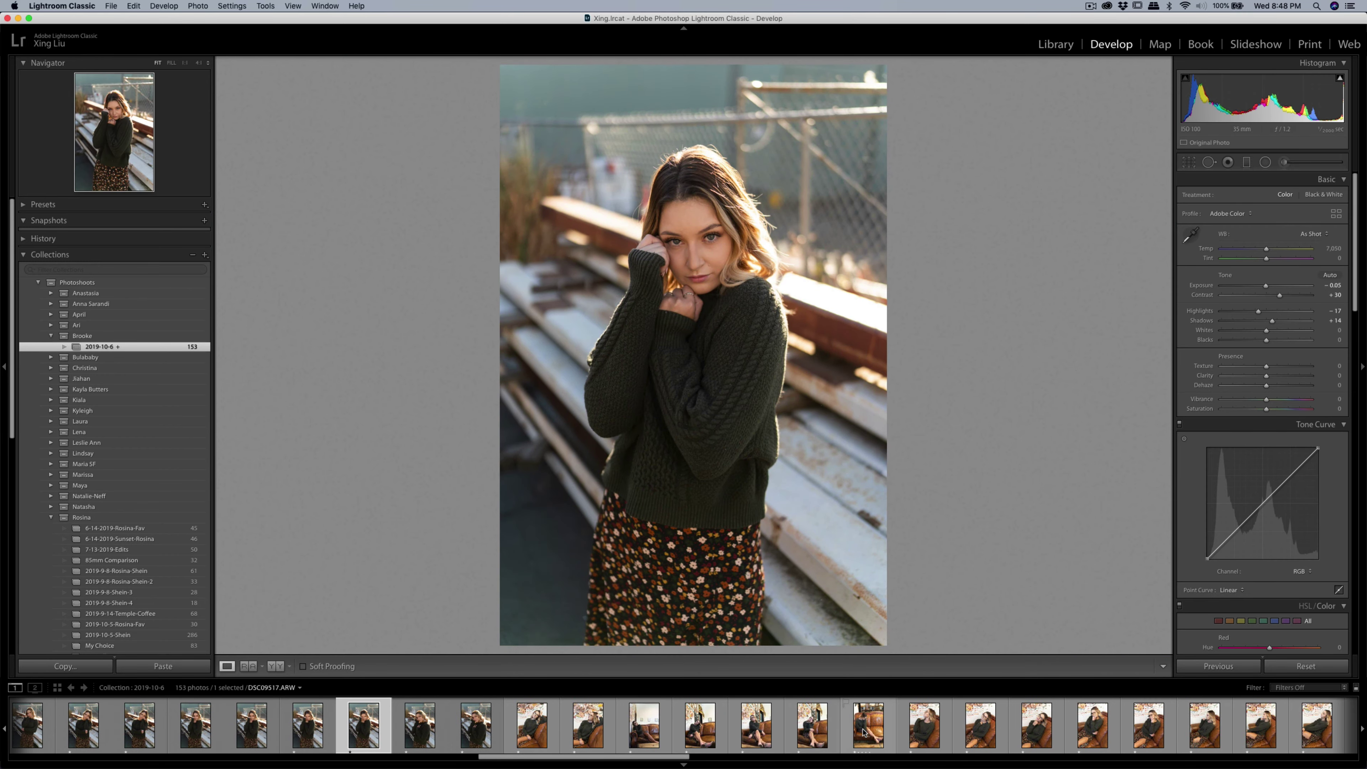
scroll(864, 732, down, 7)
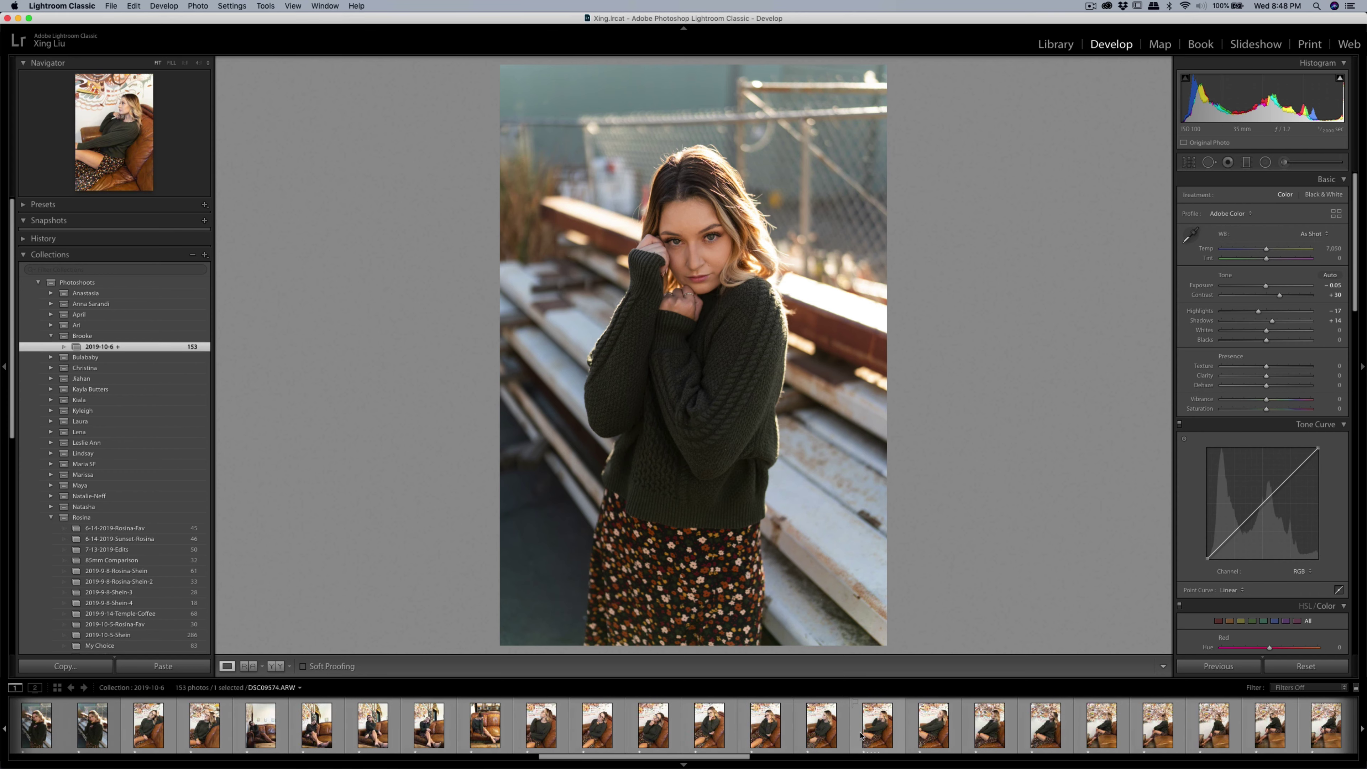
scroll(861, 735, down, 2)
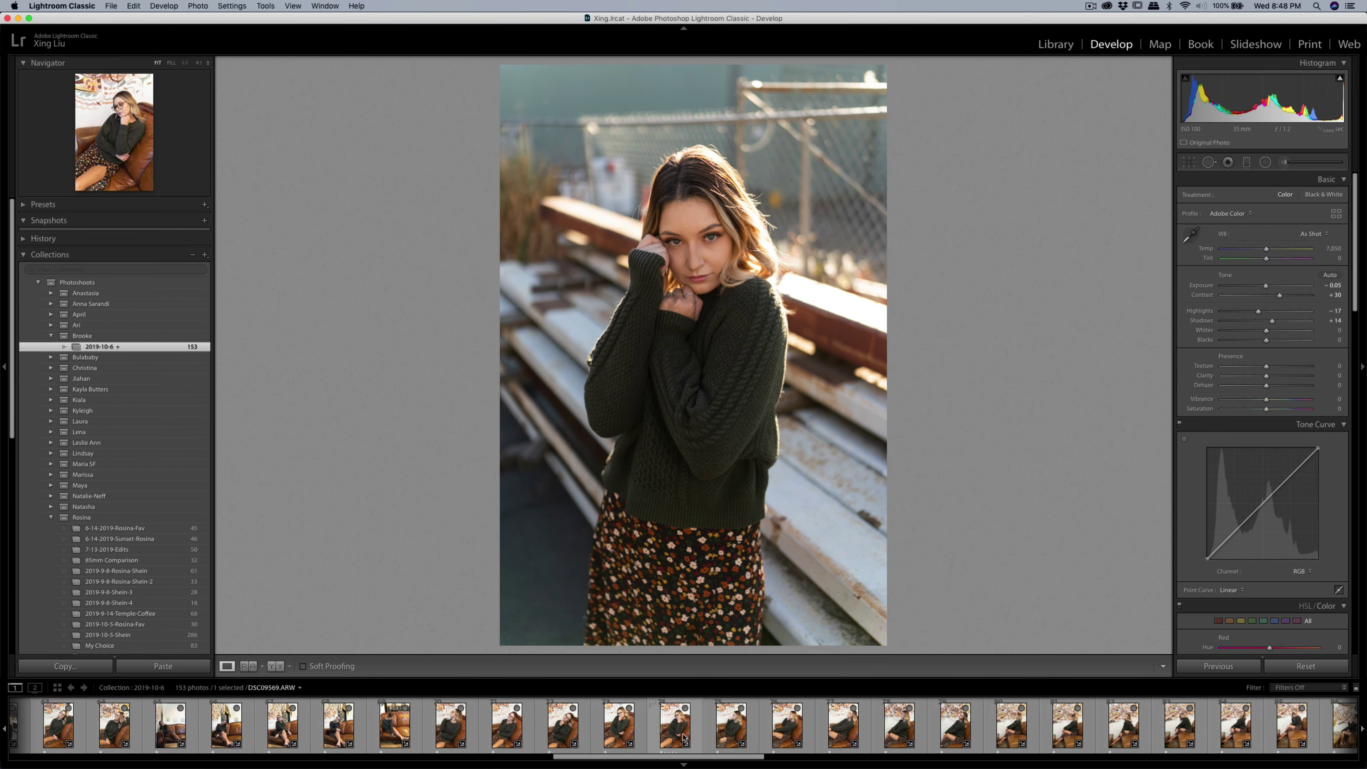
scroll(592, 727, down, 10)
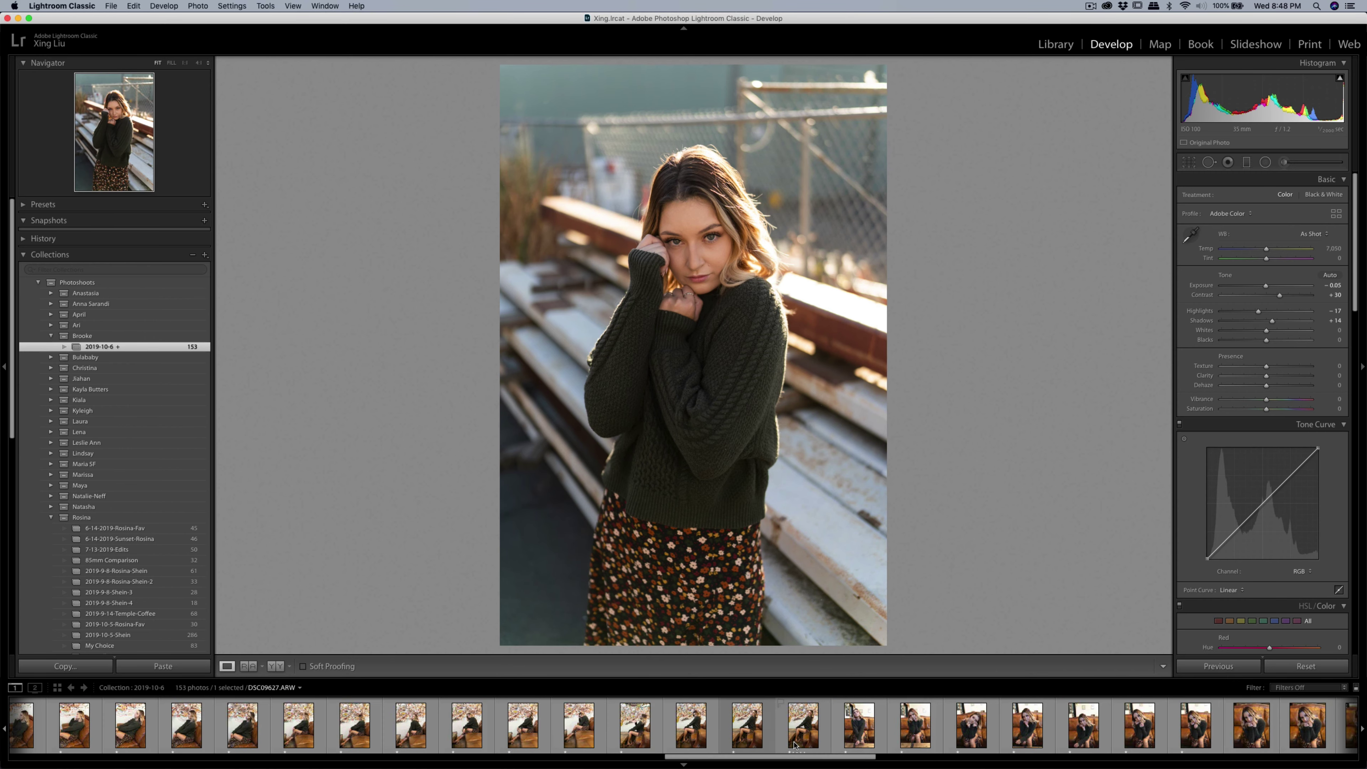
scroll(1007, 734, down, 4)
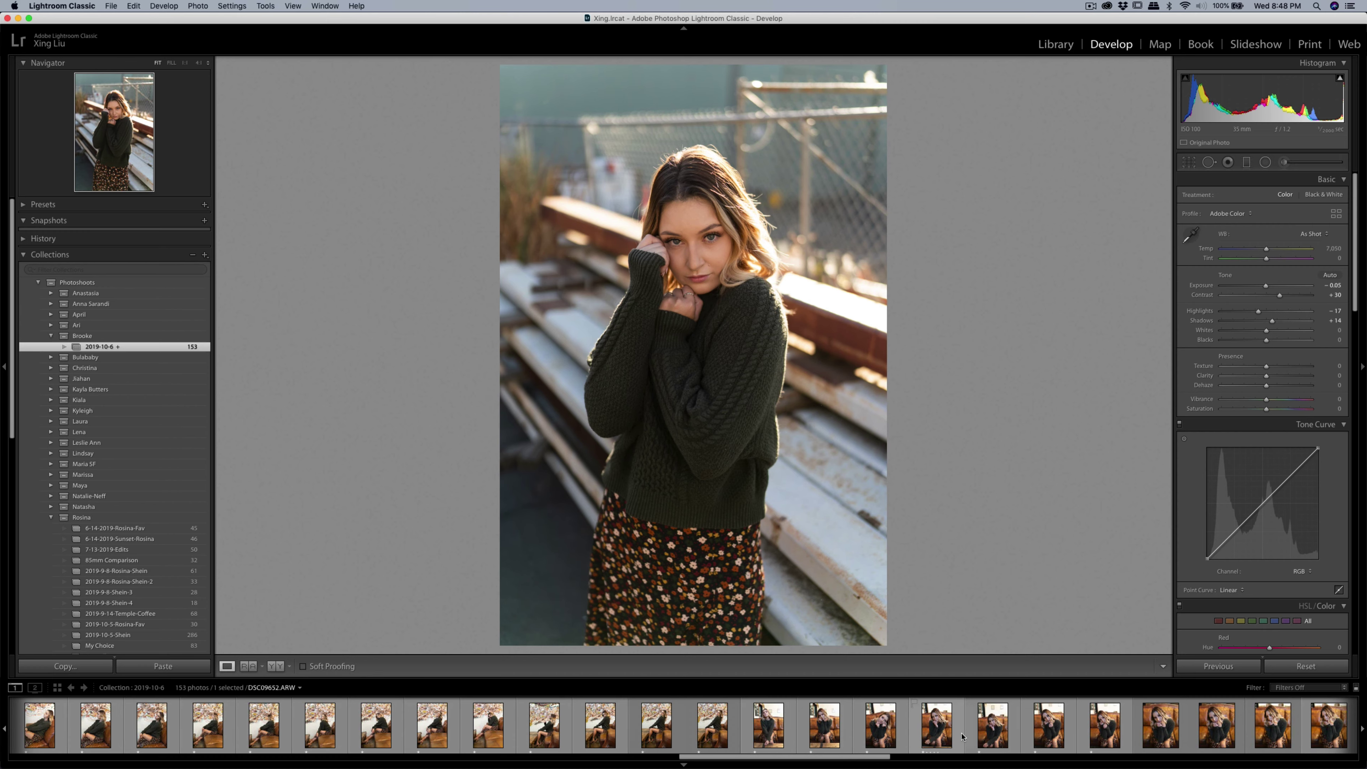
Check the first couch portrait's eyes at 1:1, then return to Fit.
click(941, 735)
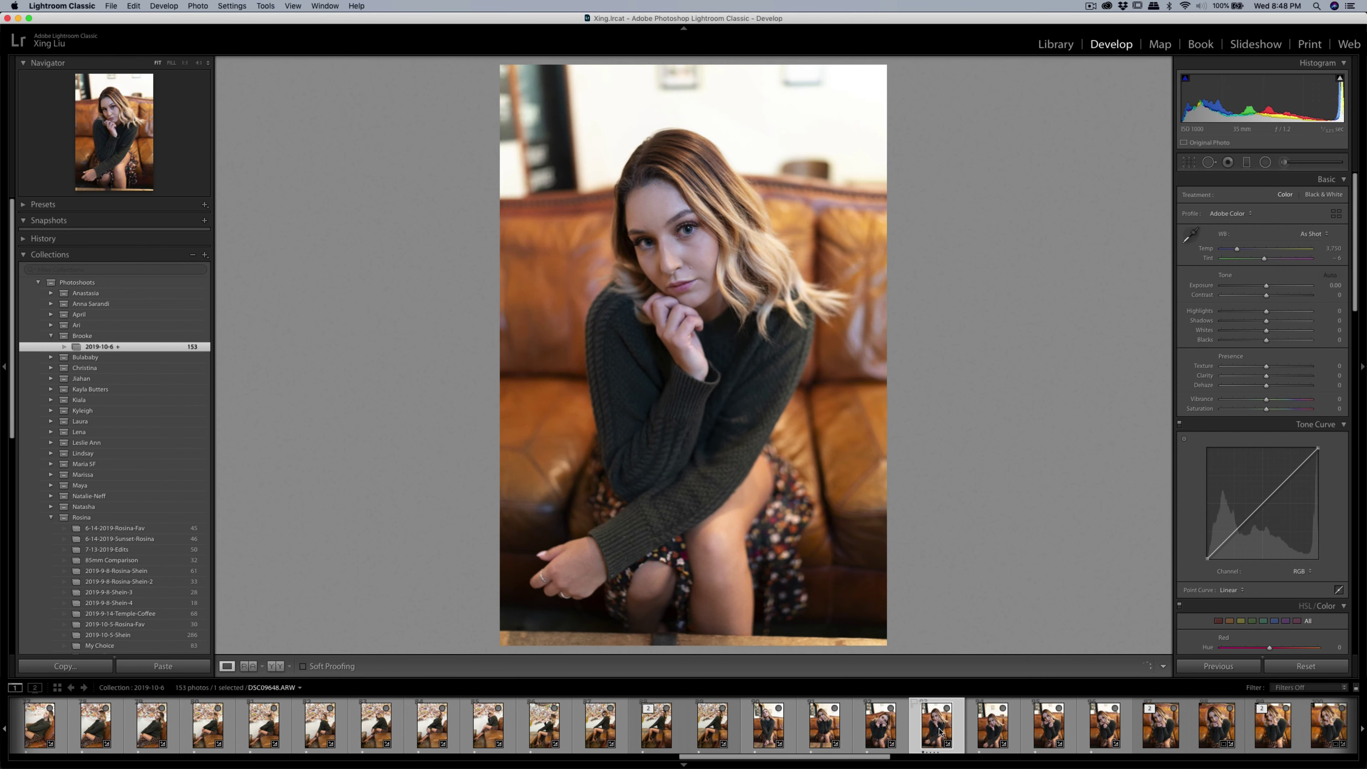
click(688, 228)
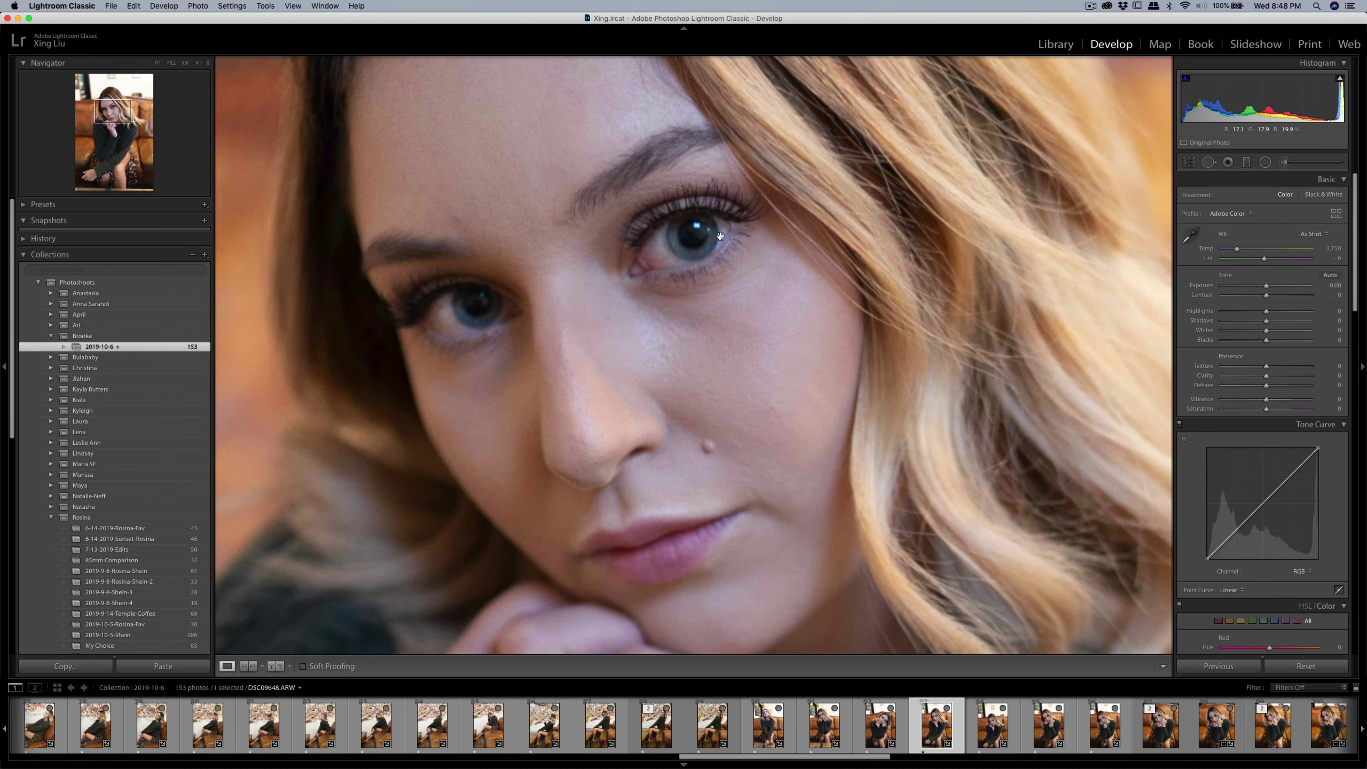
drag(692, 245, 679, 310)
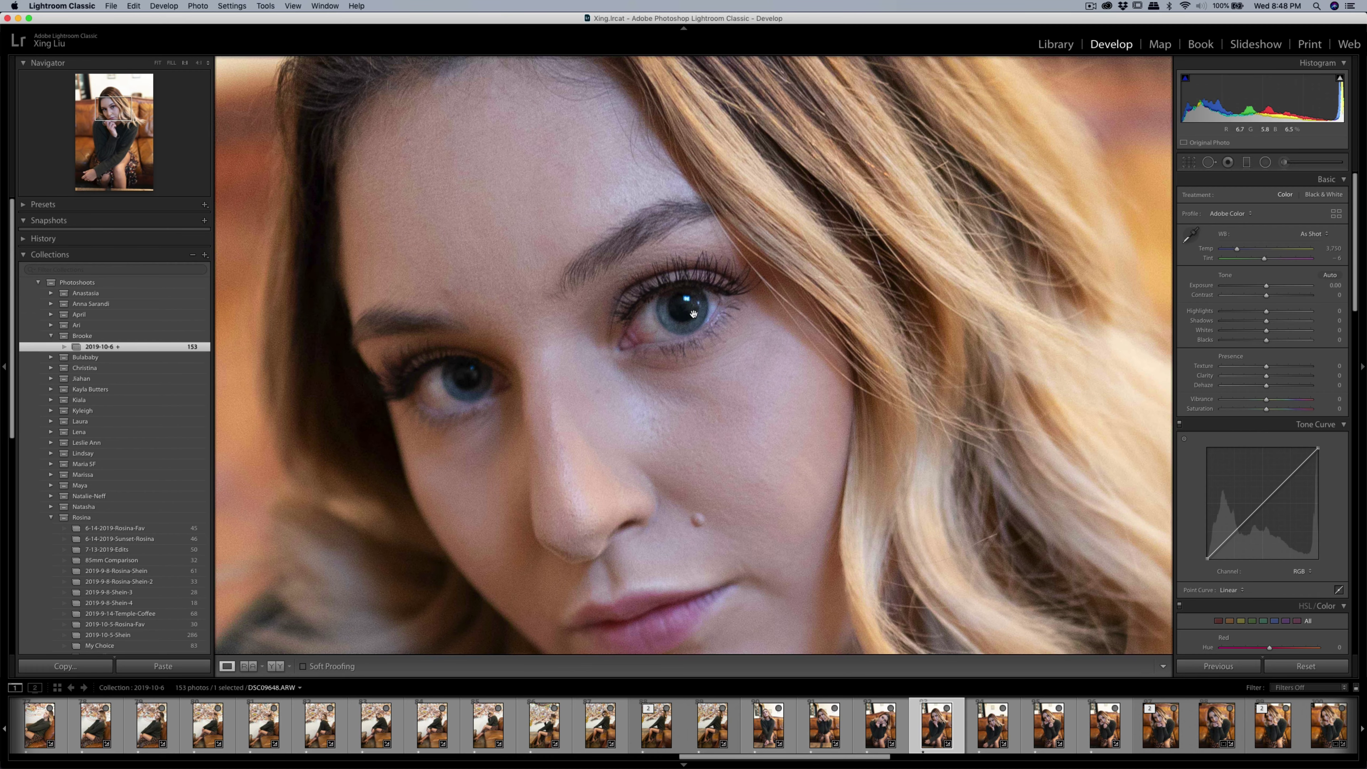
click(621, 305)
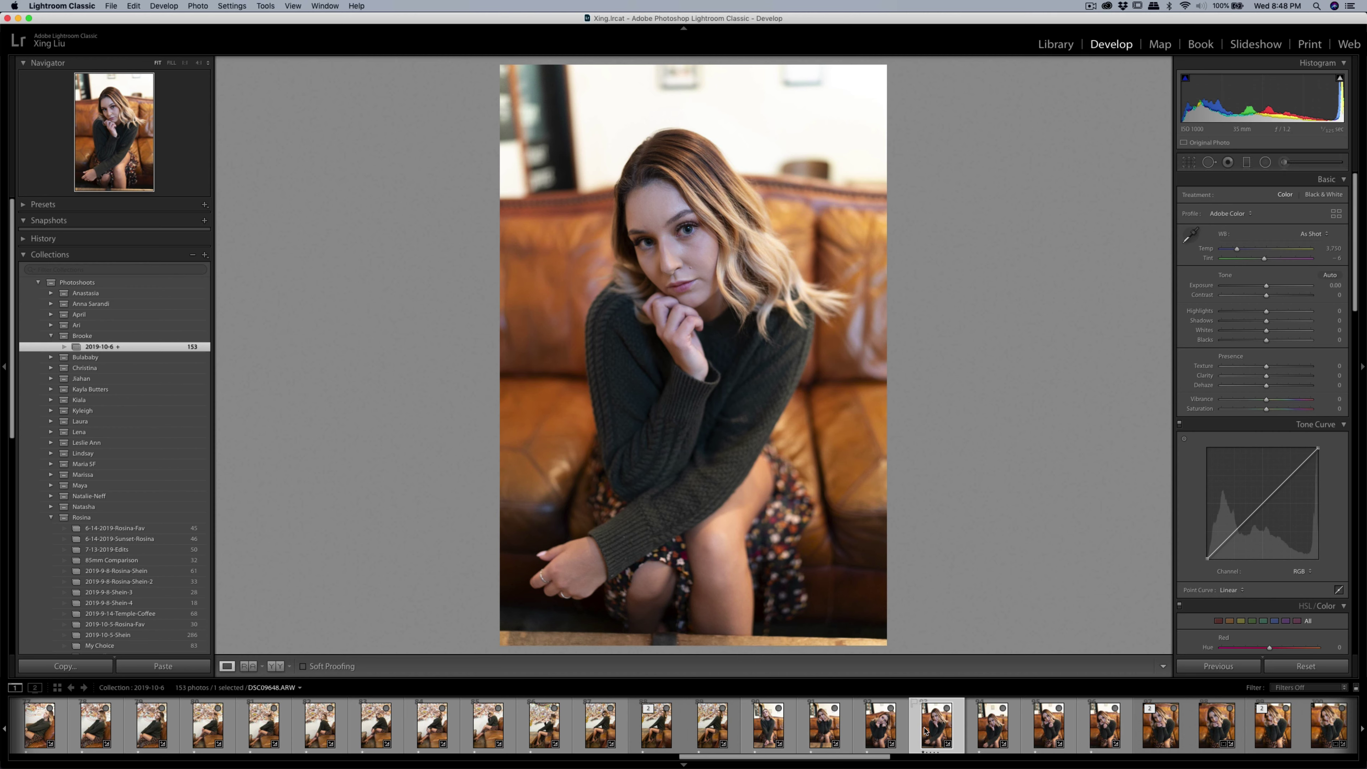
Check both eyes on DSC09652 at 1:1, then show it whole.
click(993, 724)
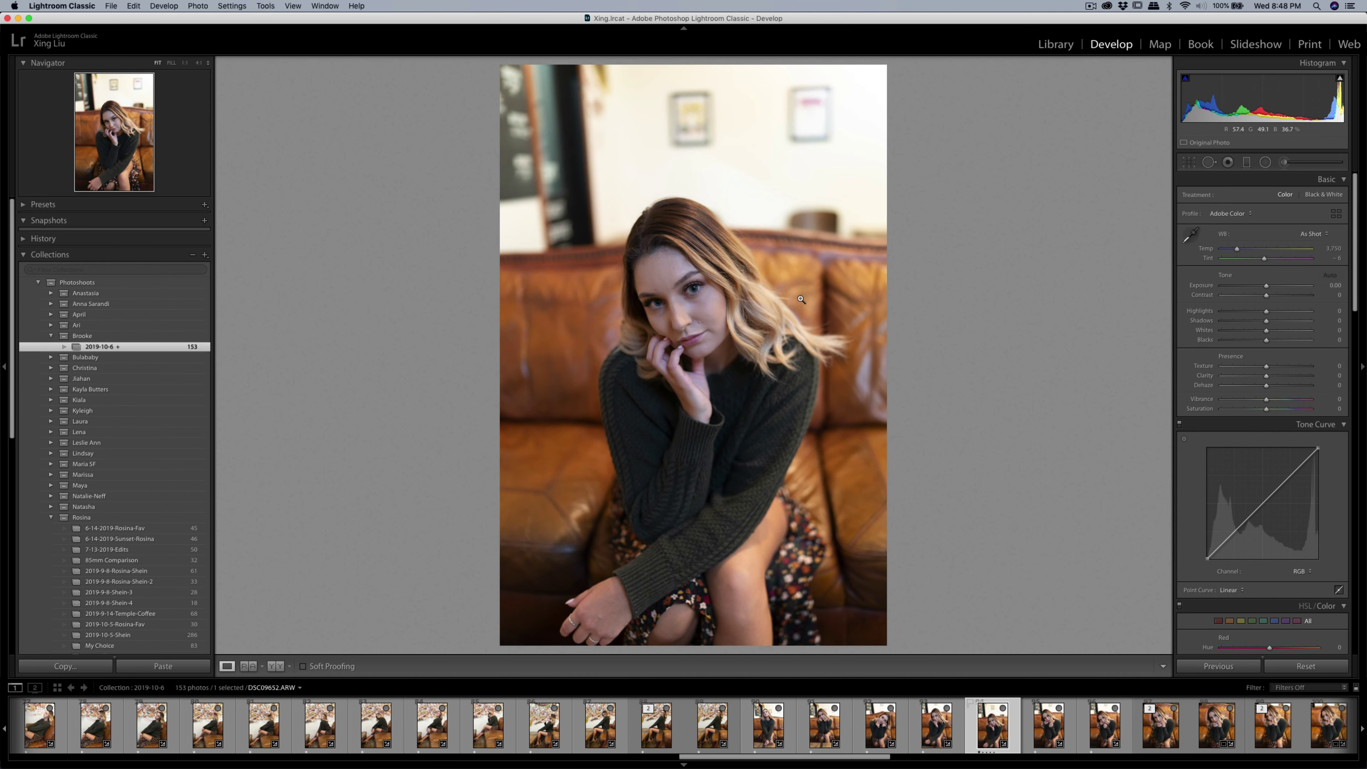
click(694, 289)
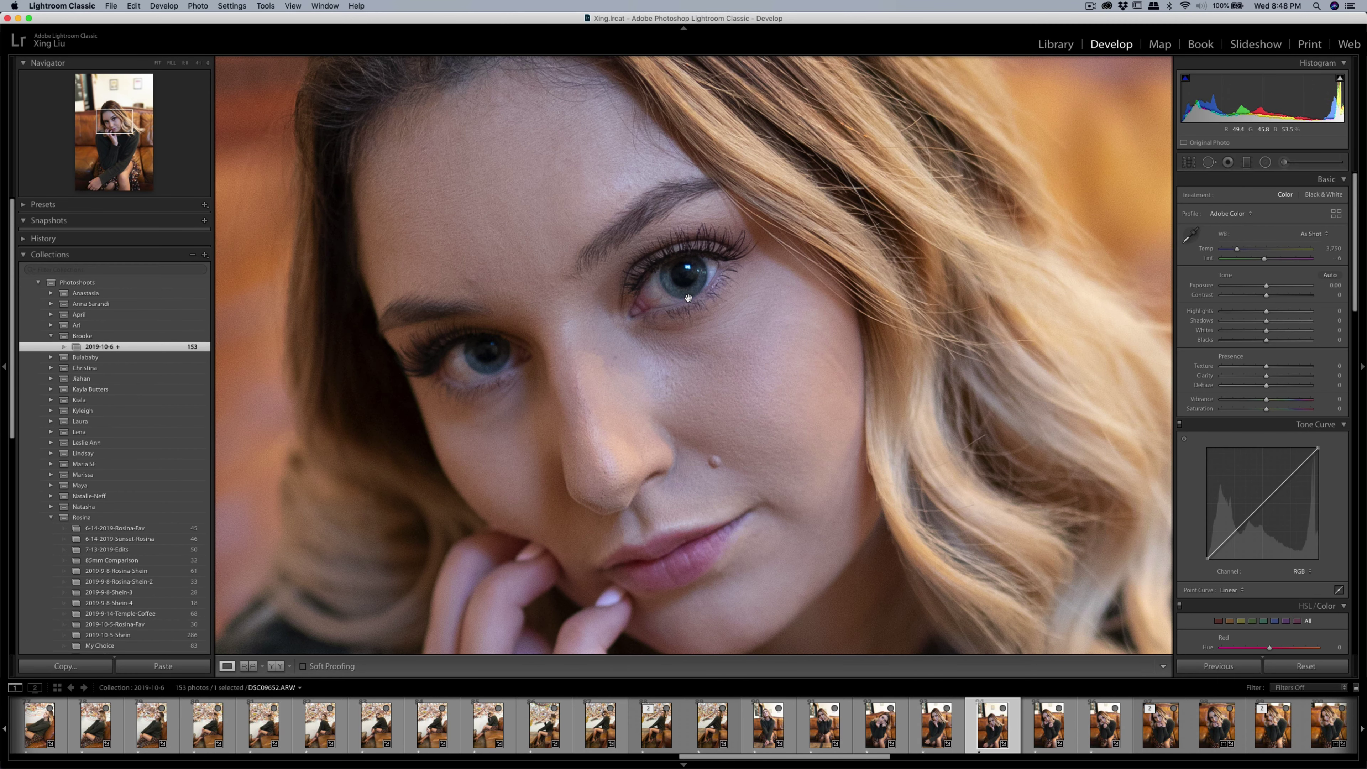
drag(688, 297, 594, 337)
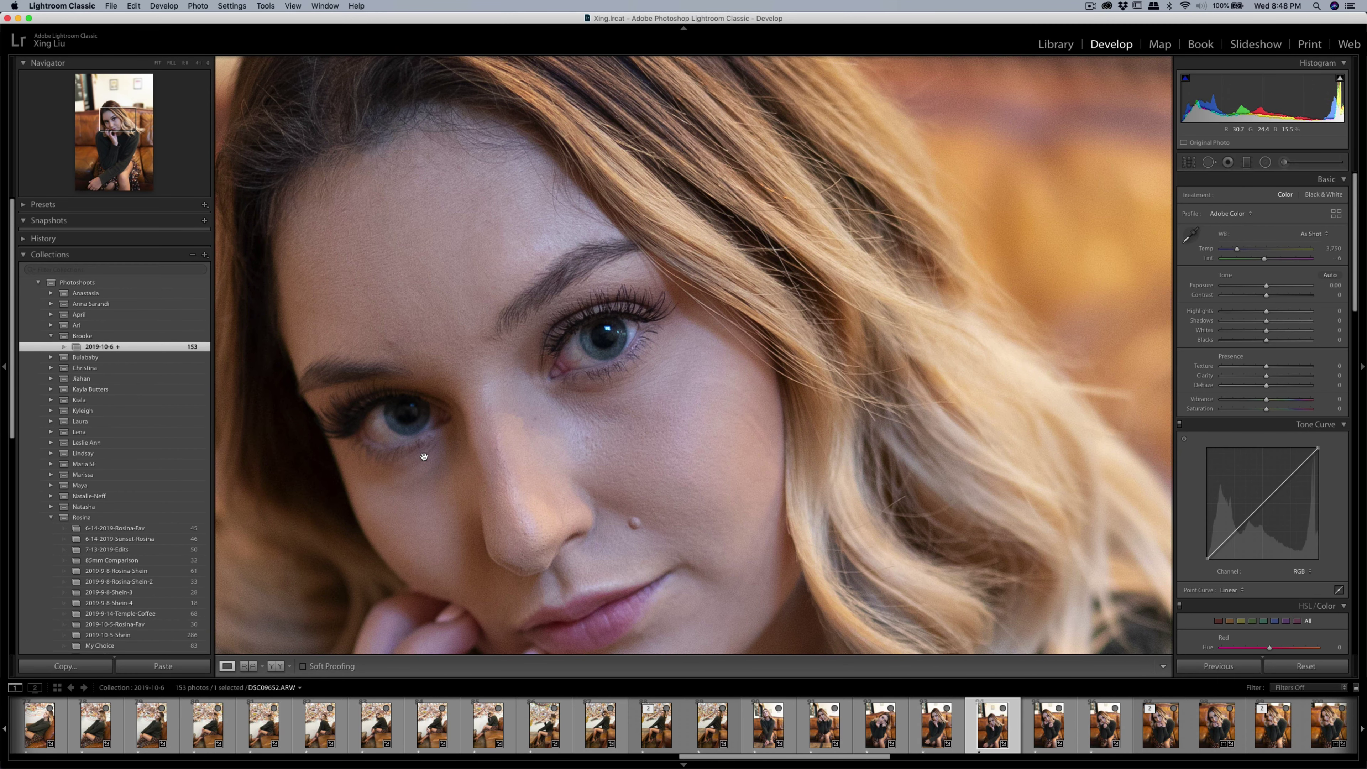
click(620, 408)
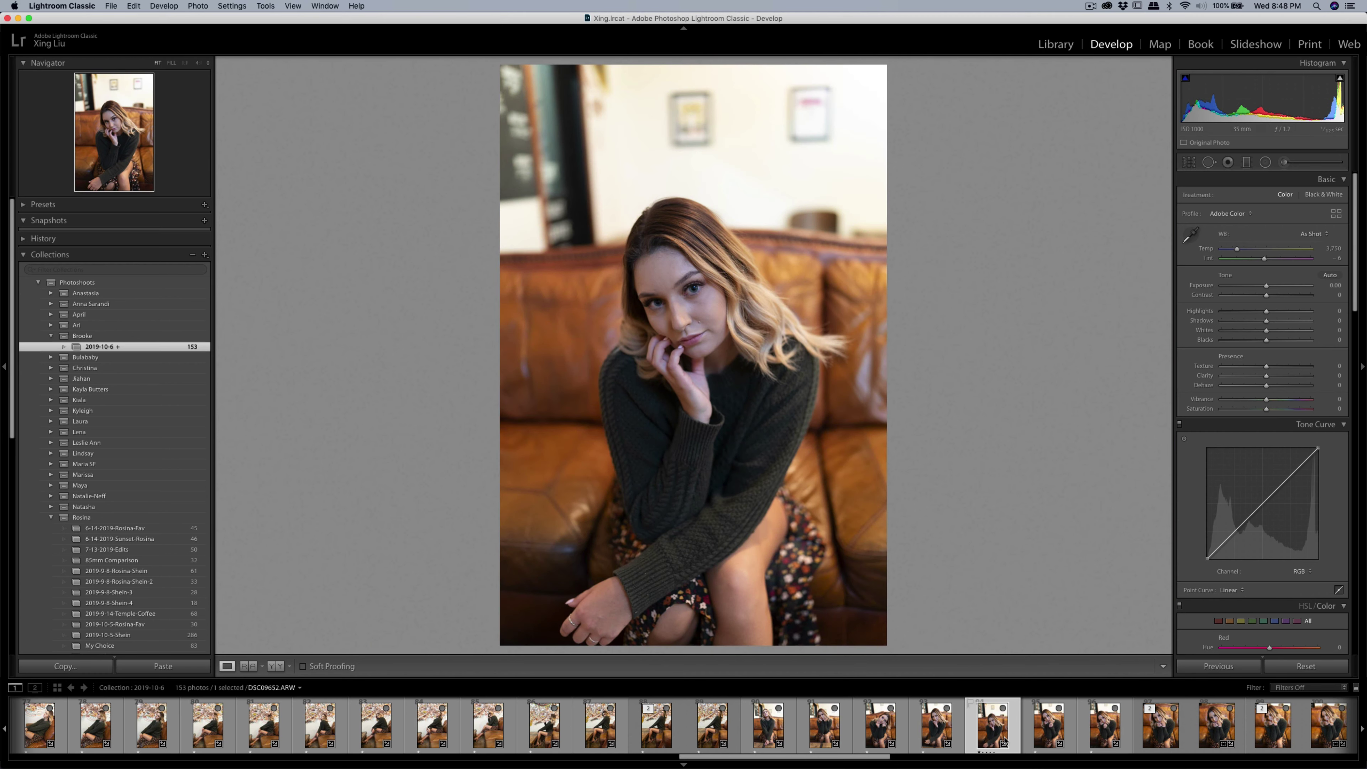
Open the 2019-10-5-Shein collection.
scroll(1004, 741, right, 15)
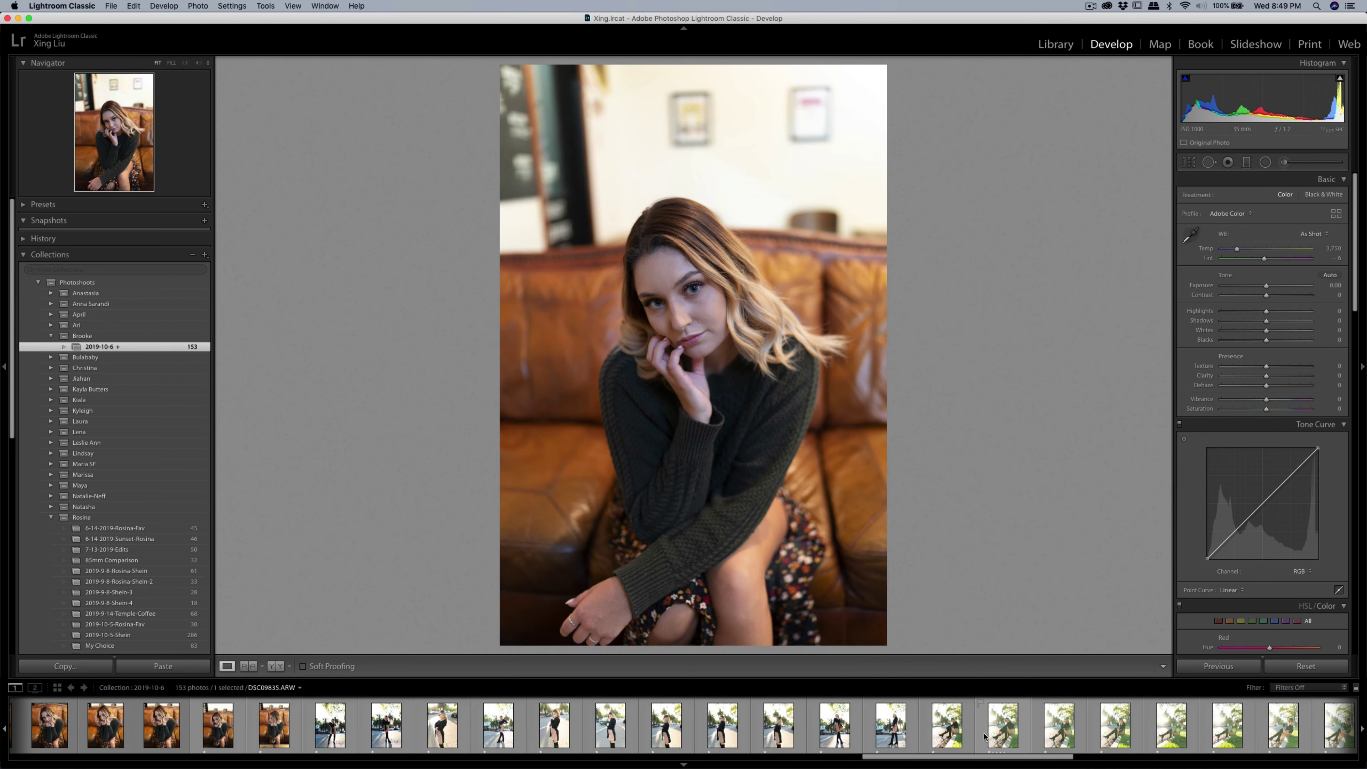
scroll(983, 736, right, 10)
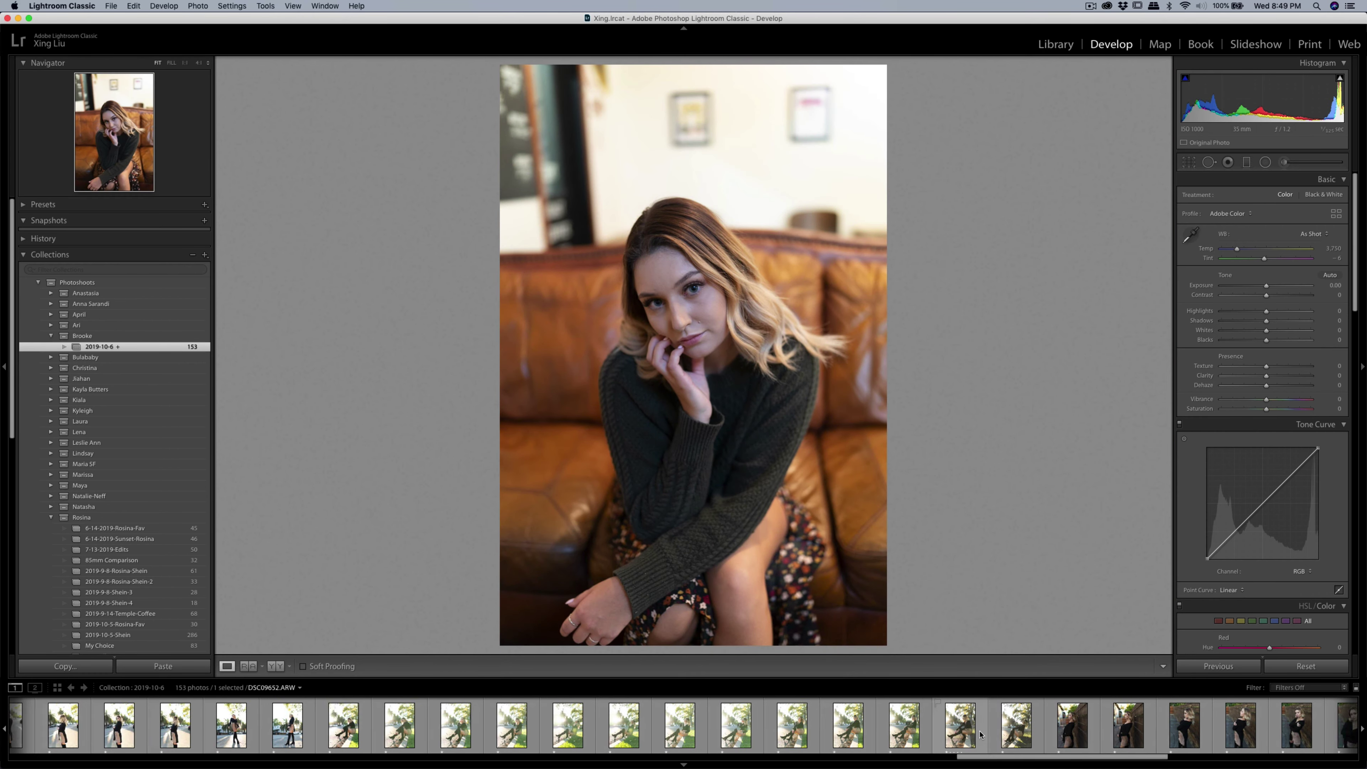
scroll(979, 735, right, 2)
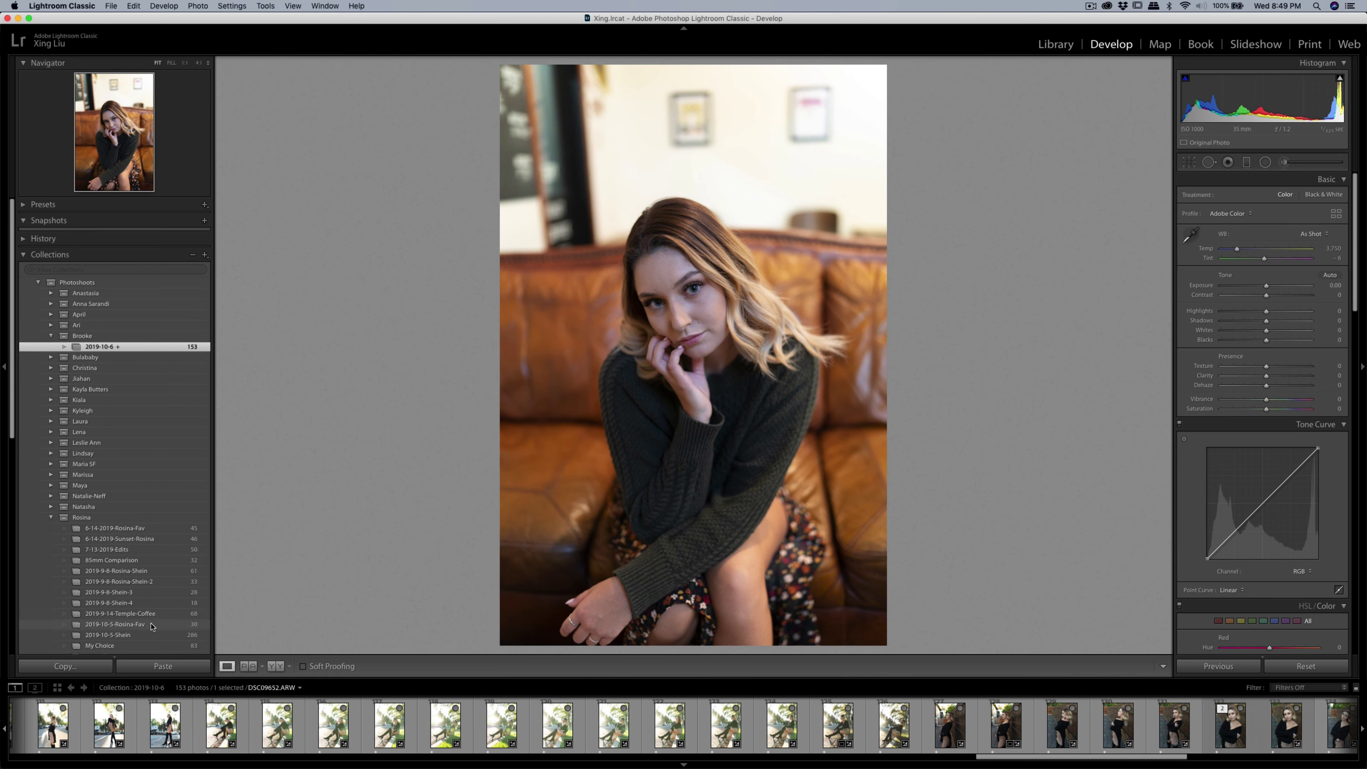
click(107, 634)
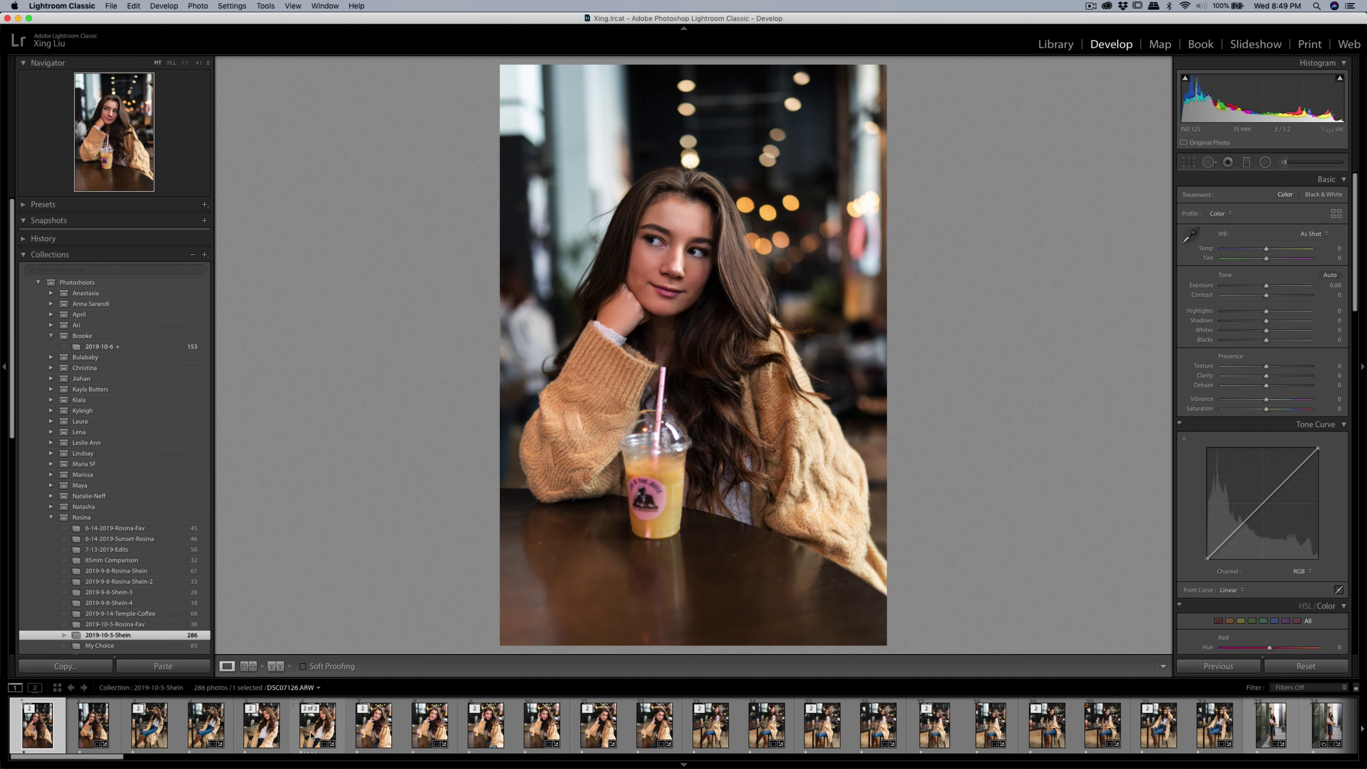
Check the seated café portrait's face and hair at 1:1, then return to Fit.
click(209, 727)
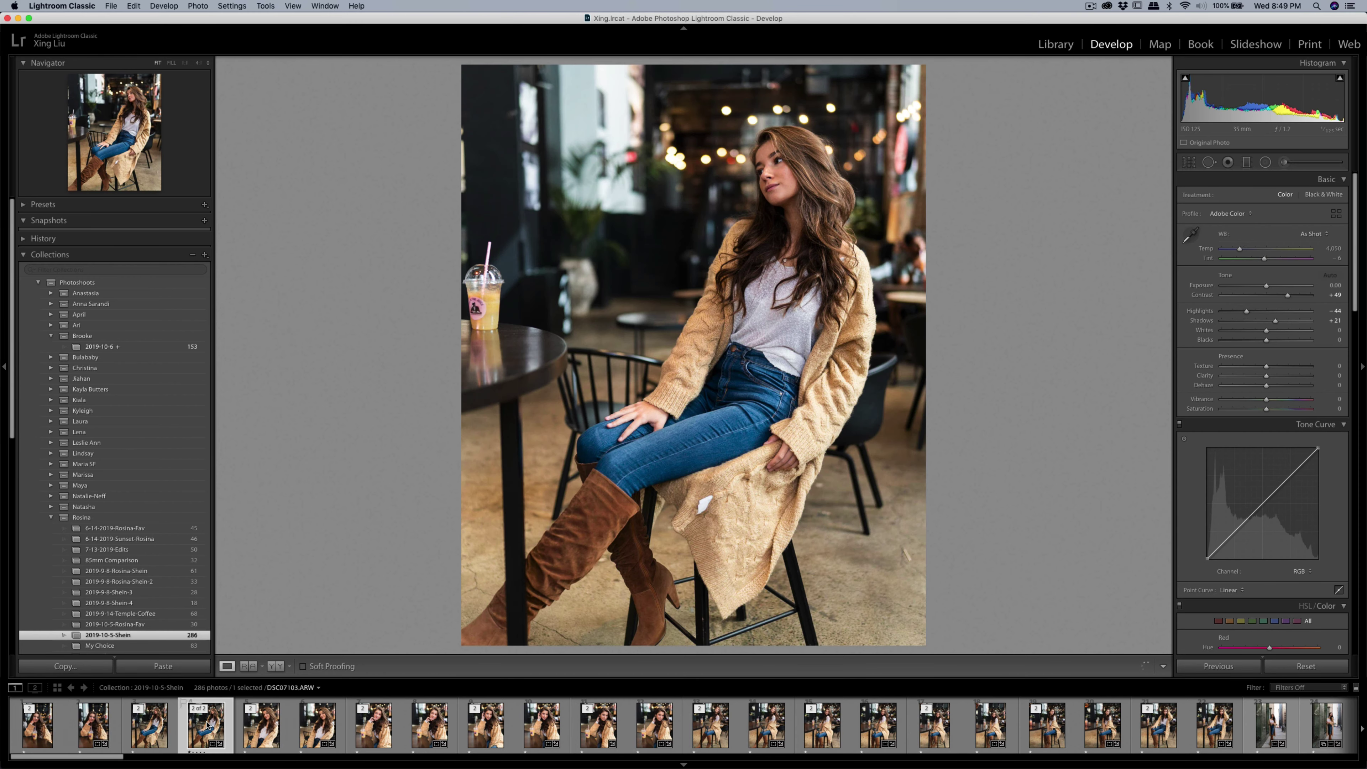
click(779, 166)
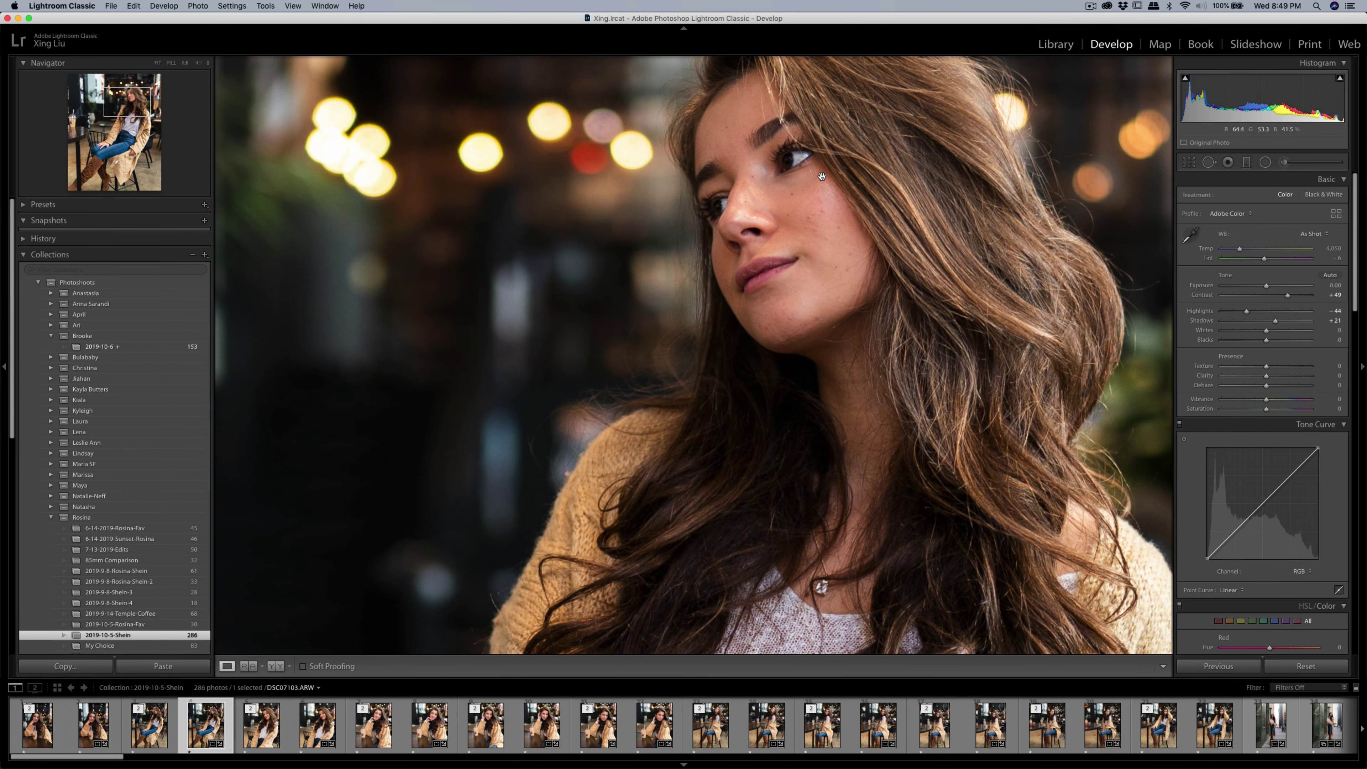
drag(824, 168, 822, 254)
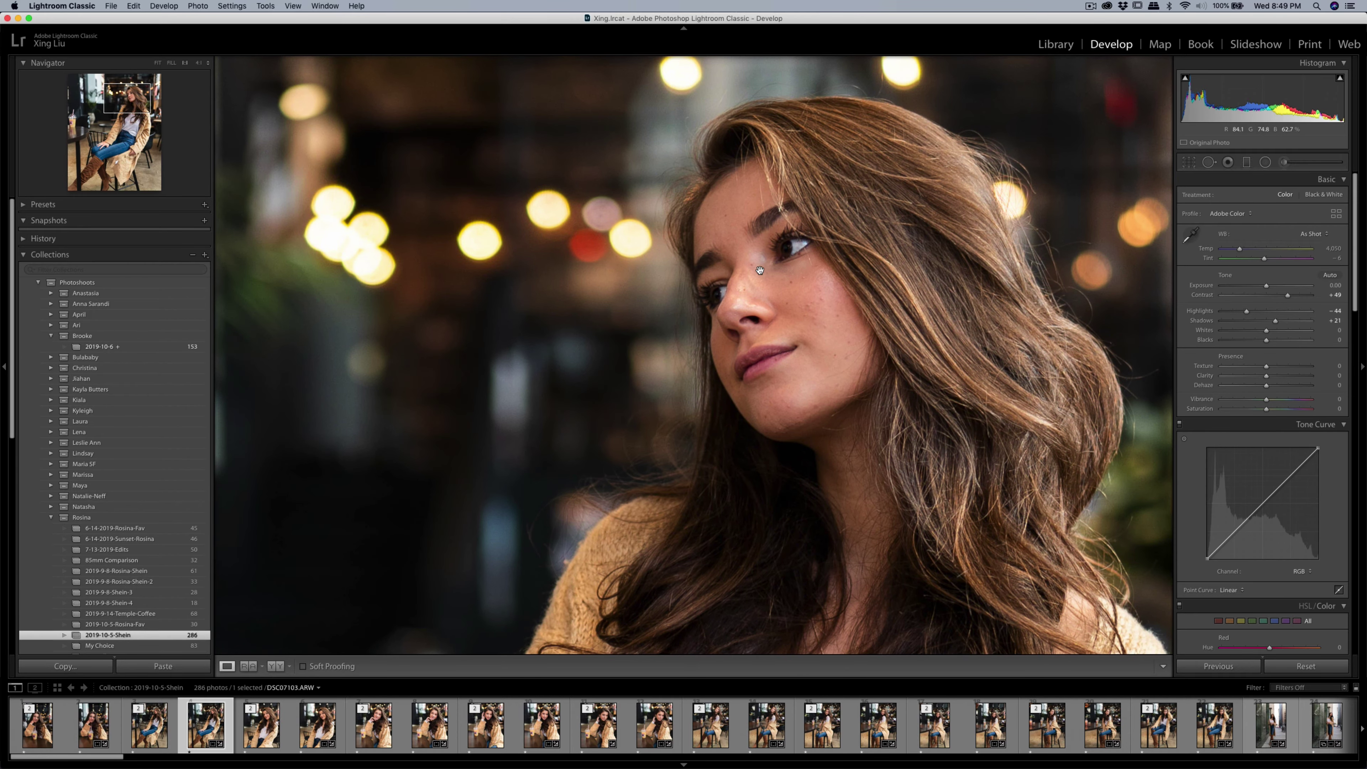
click(758, 284)
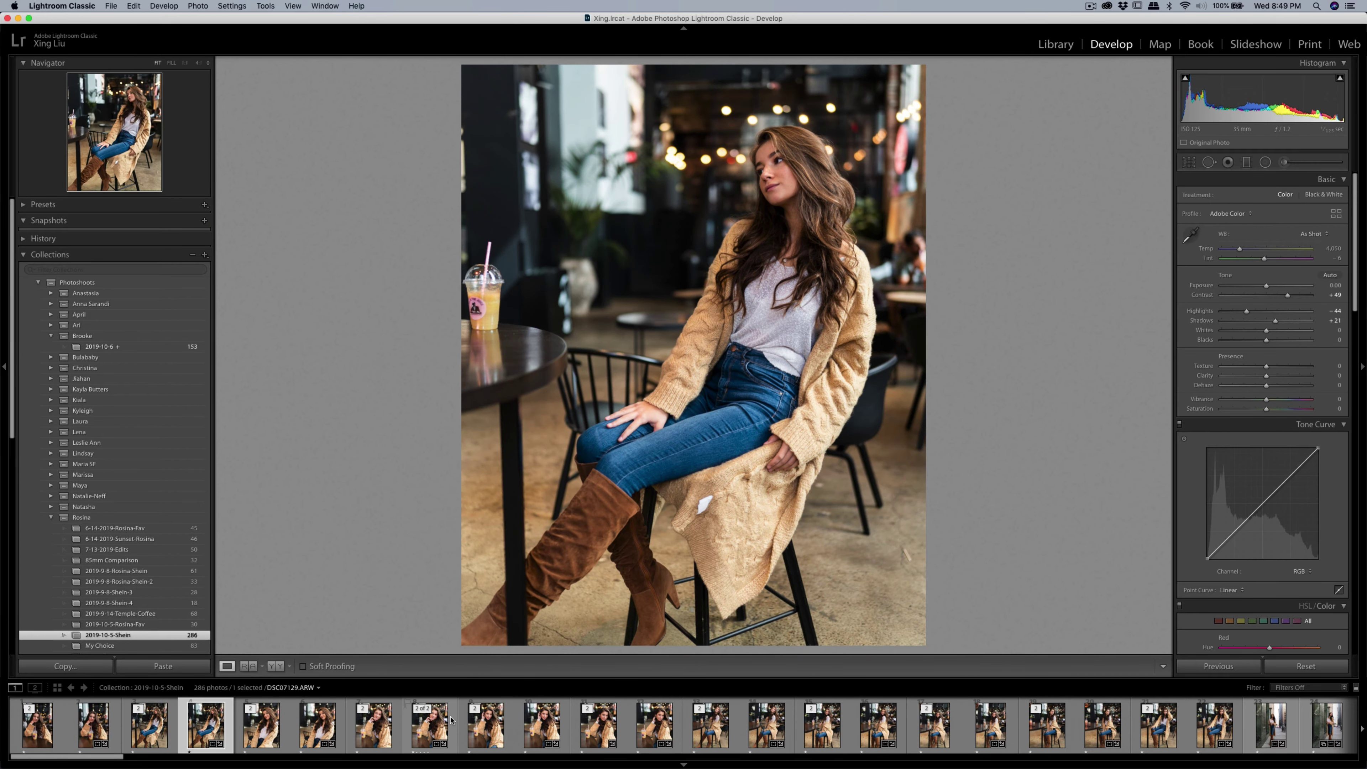
Inspect the smiling drink portrait's hair and eyes at 1:1, then select the edited TIFF copy.
click(433, 723)
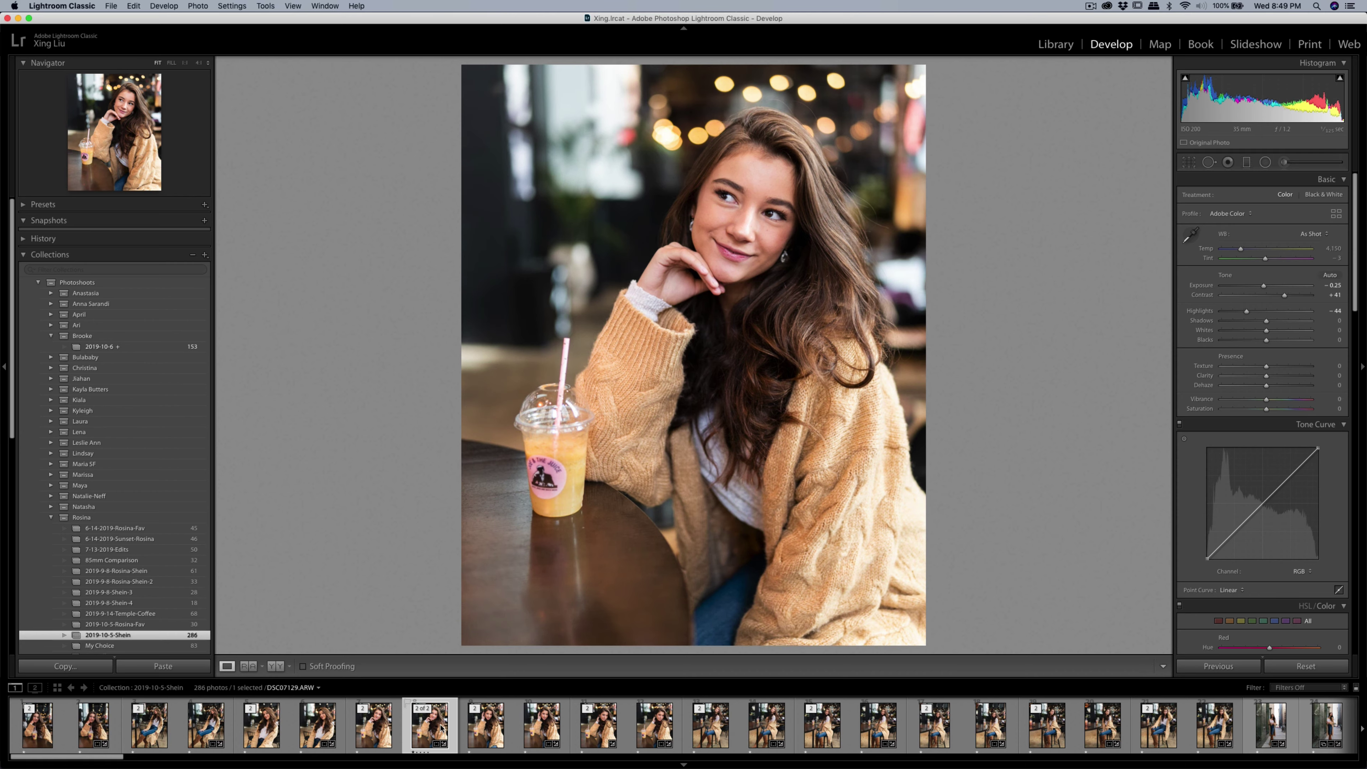
click(680, 139)
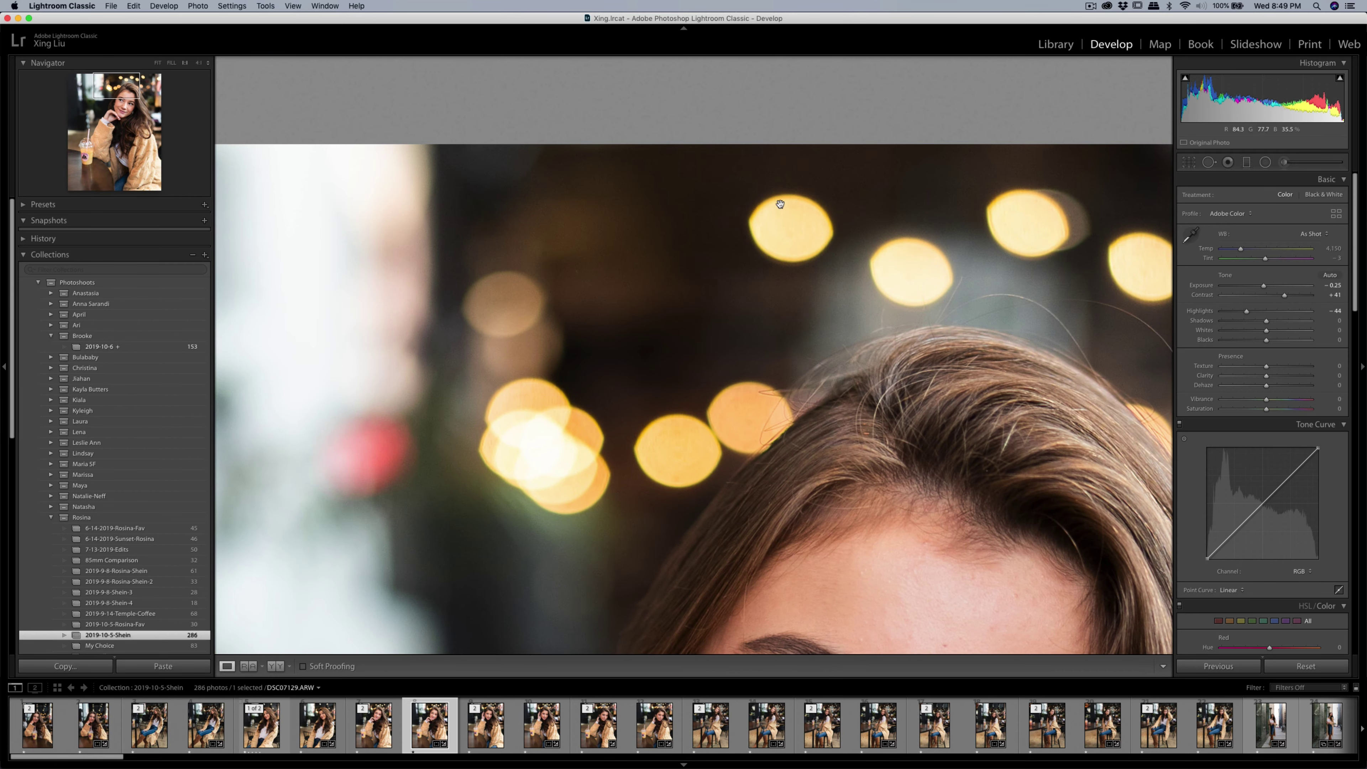
drag(1001, 266, 663, 230)
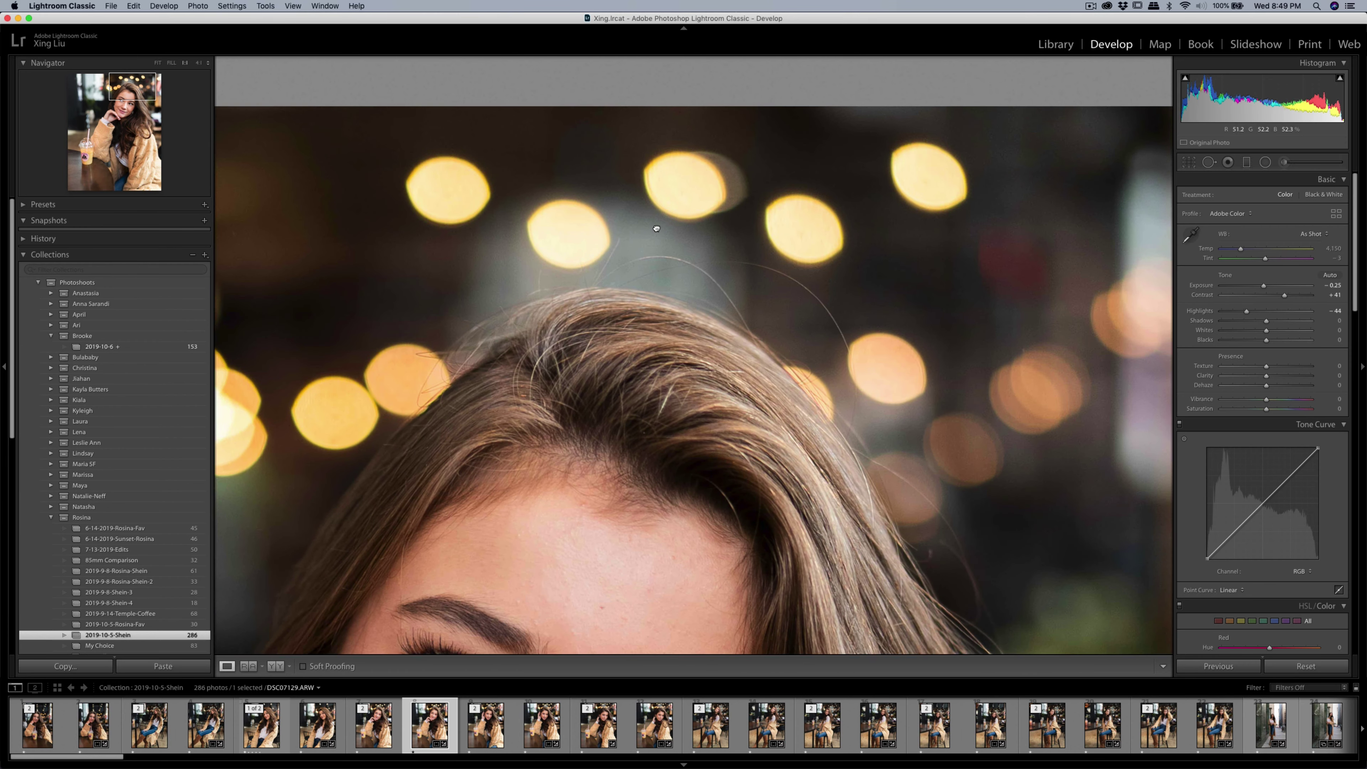
drag(815, 349, 884, 215)
drag(674, 372, 683, 316)
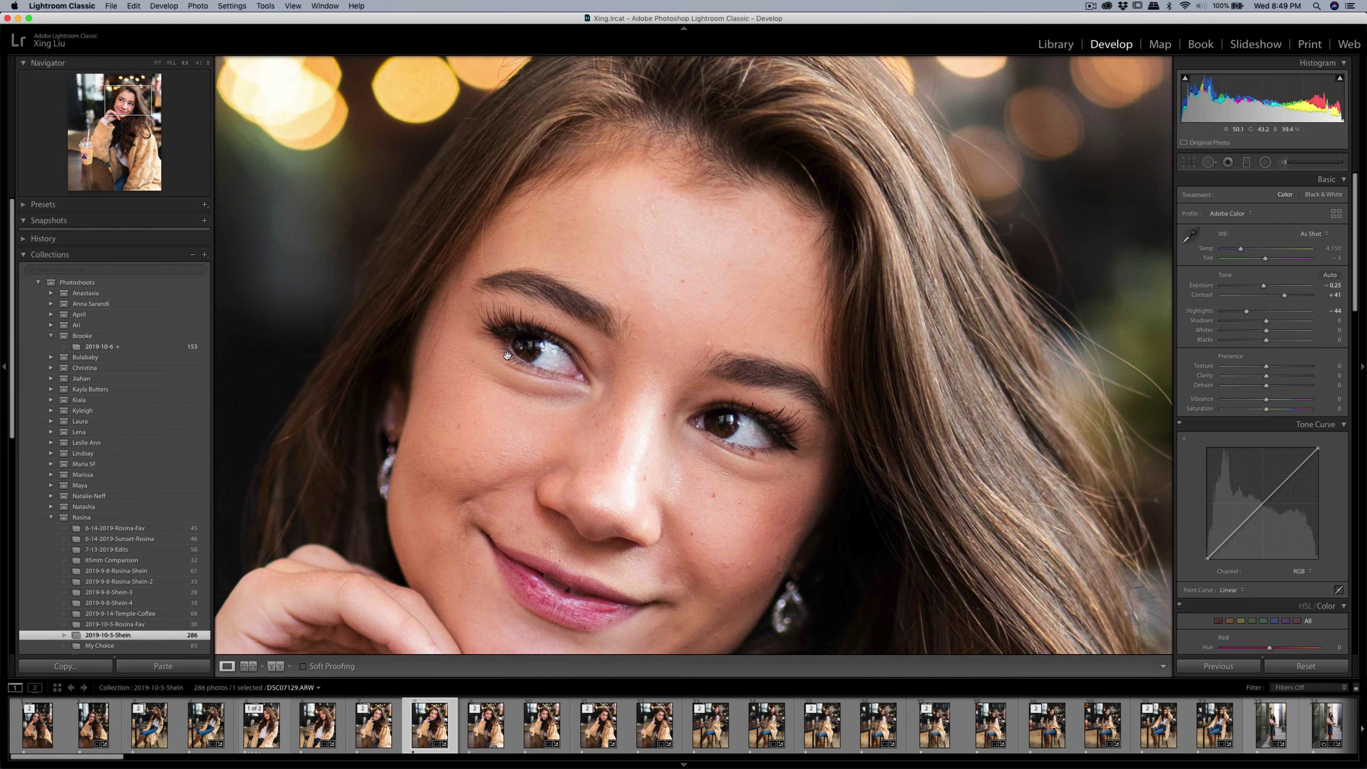
drag(538, 347, 553, 318)
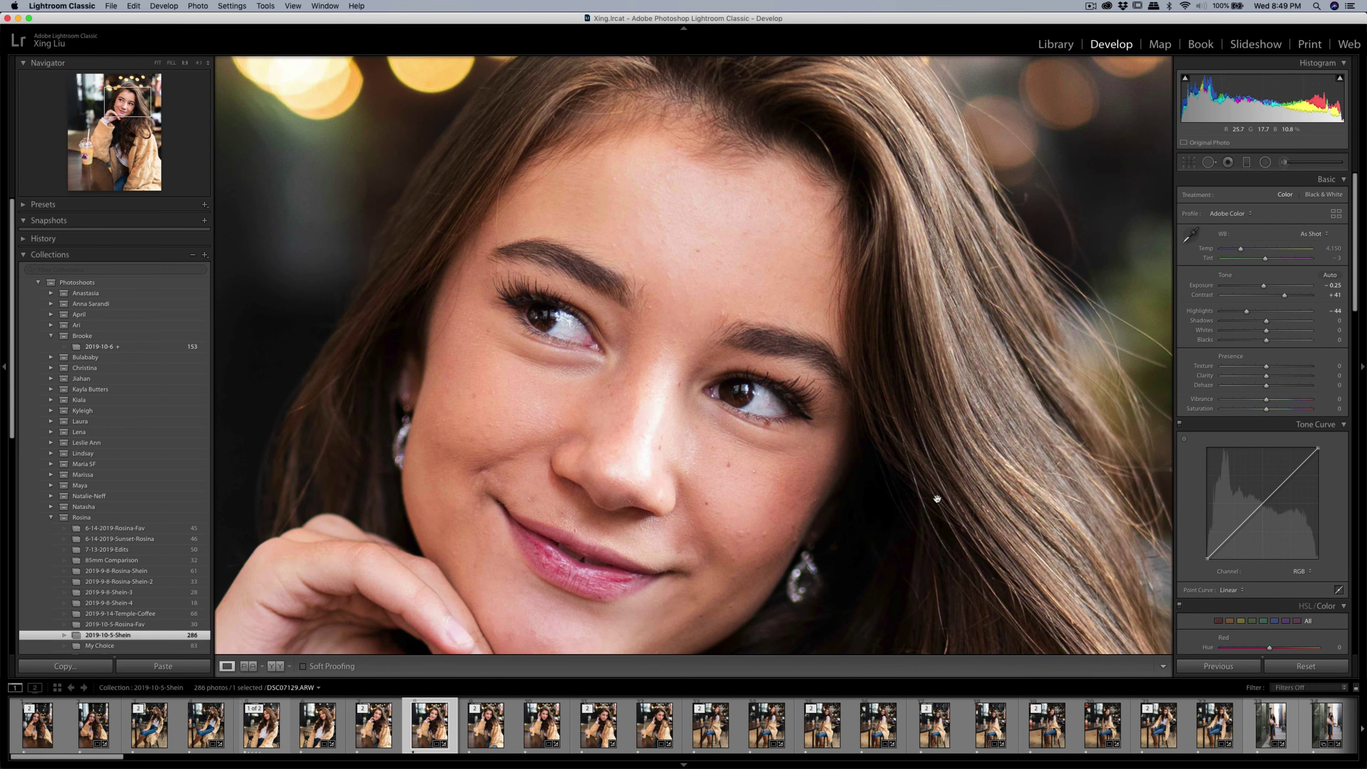
click(712, 389)
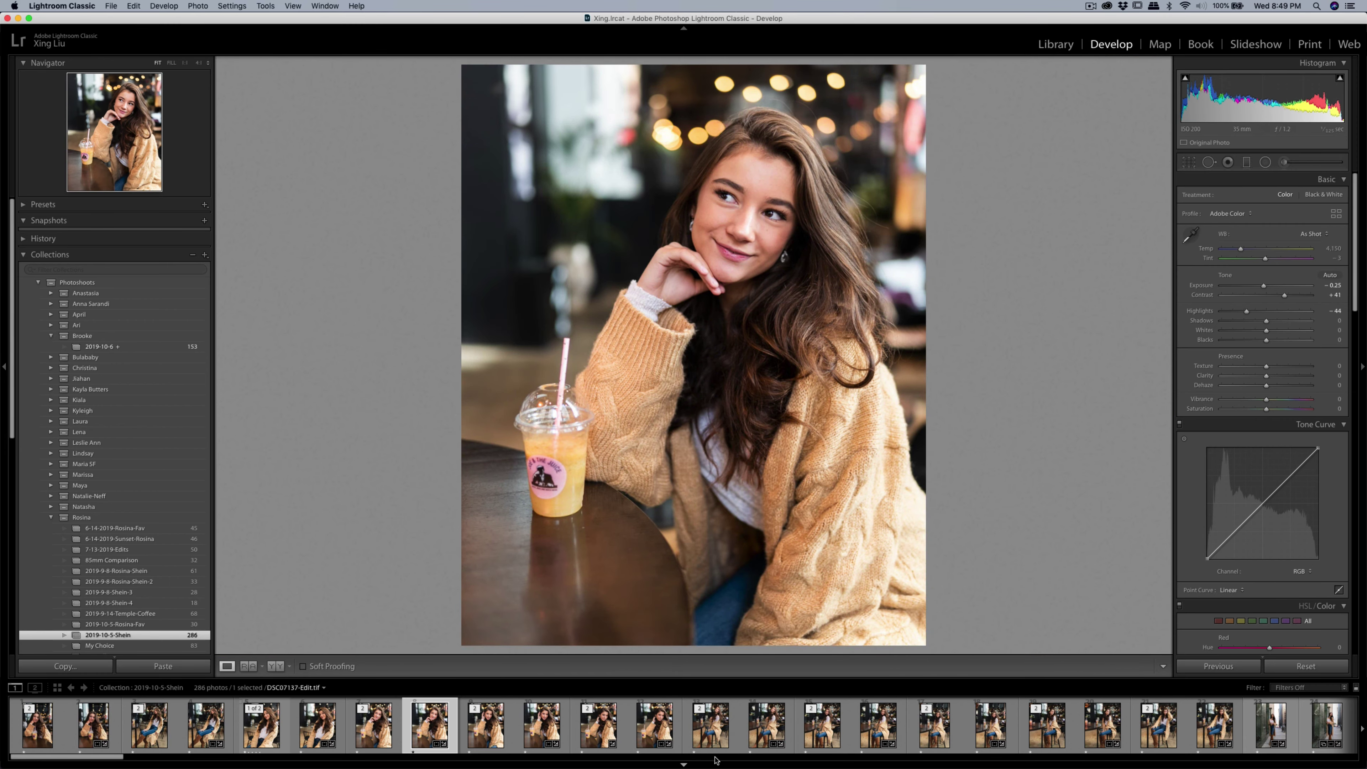
click(654, 724)
scroll(765, 739, down, 5)
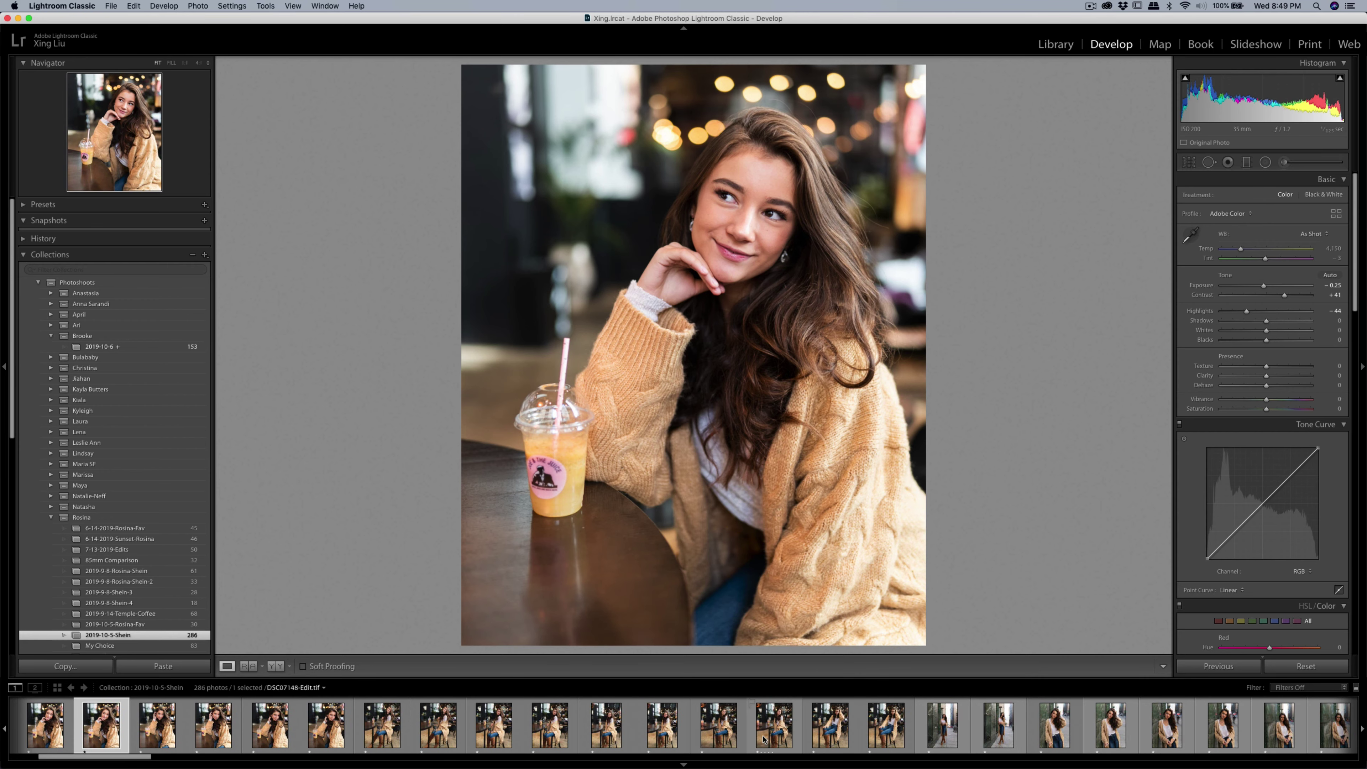
Check the seated café portrait in boots at 1:1 on her eyes, then return to Fit.
click(830, 727)
click(880, 730)
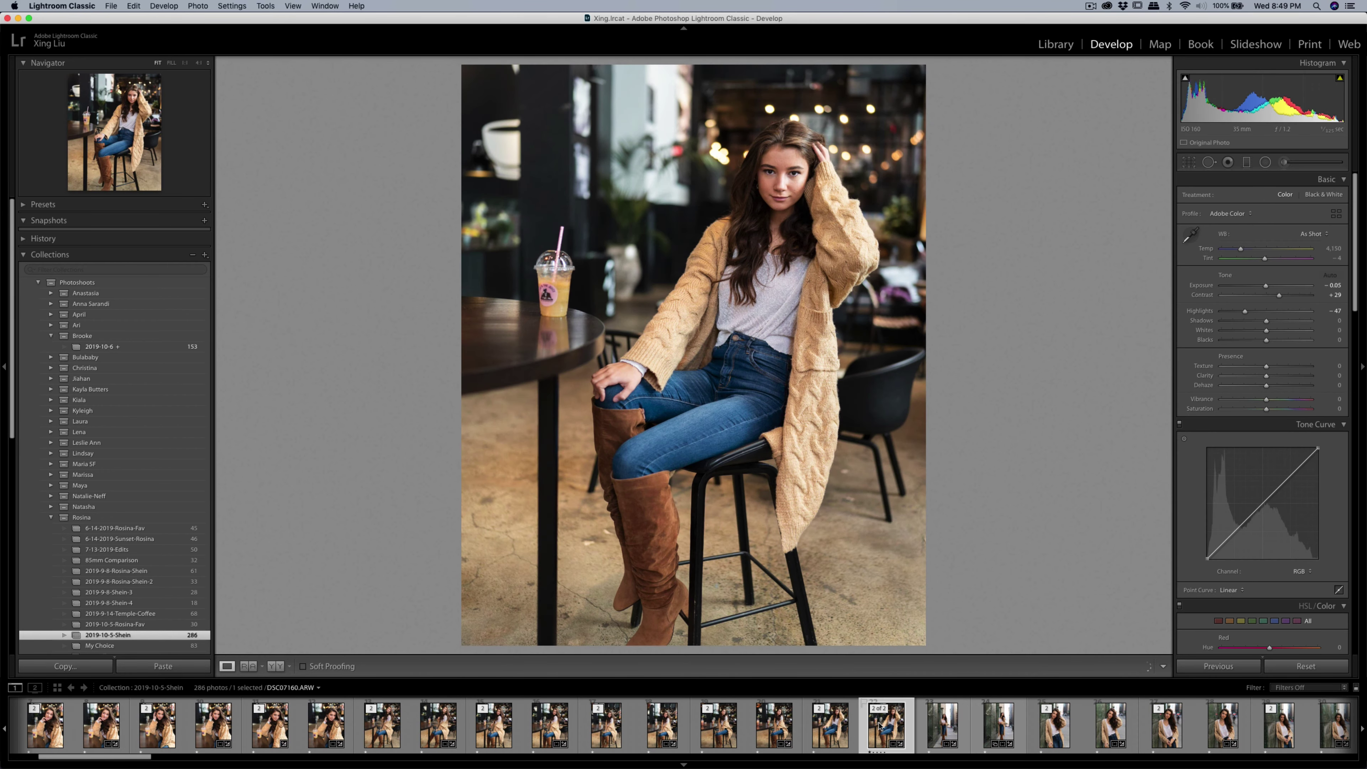
click(789, 180)
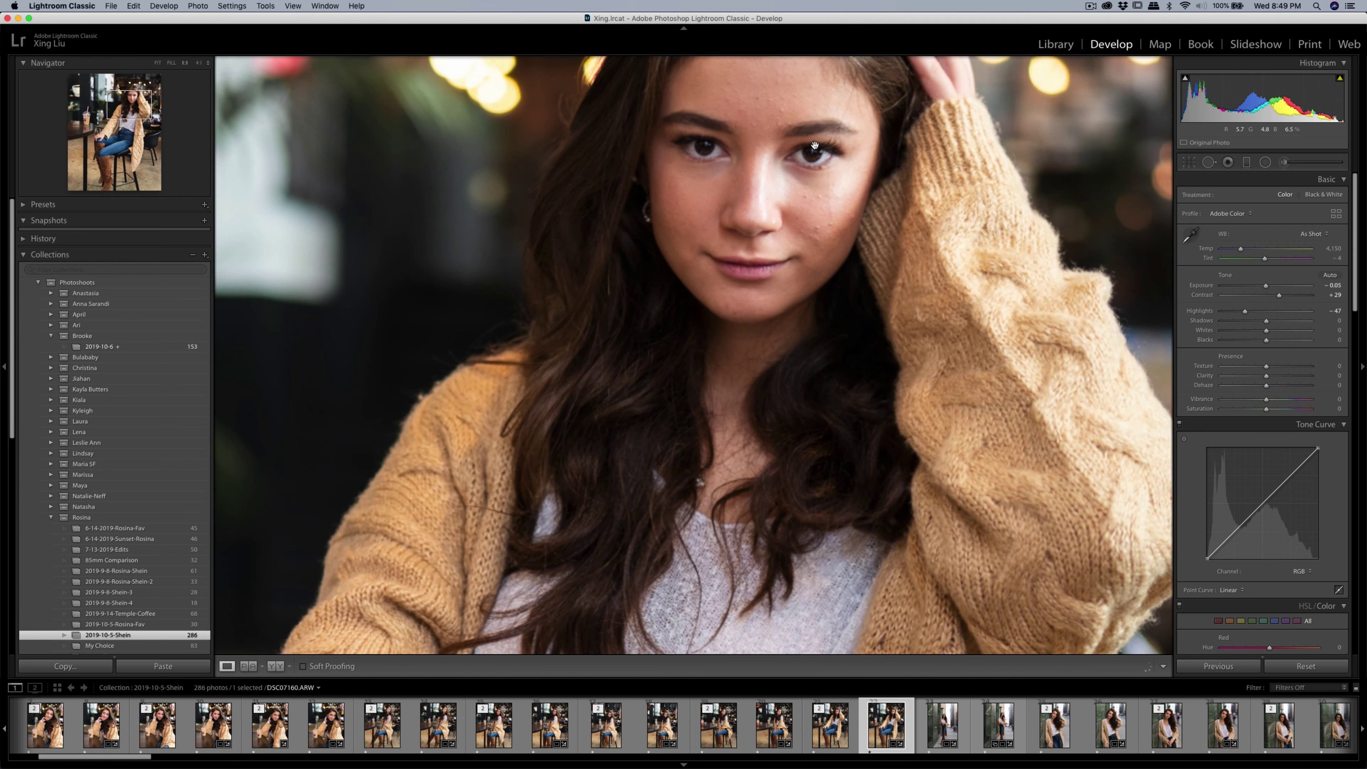
drag(826, 148, 804, 397)
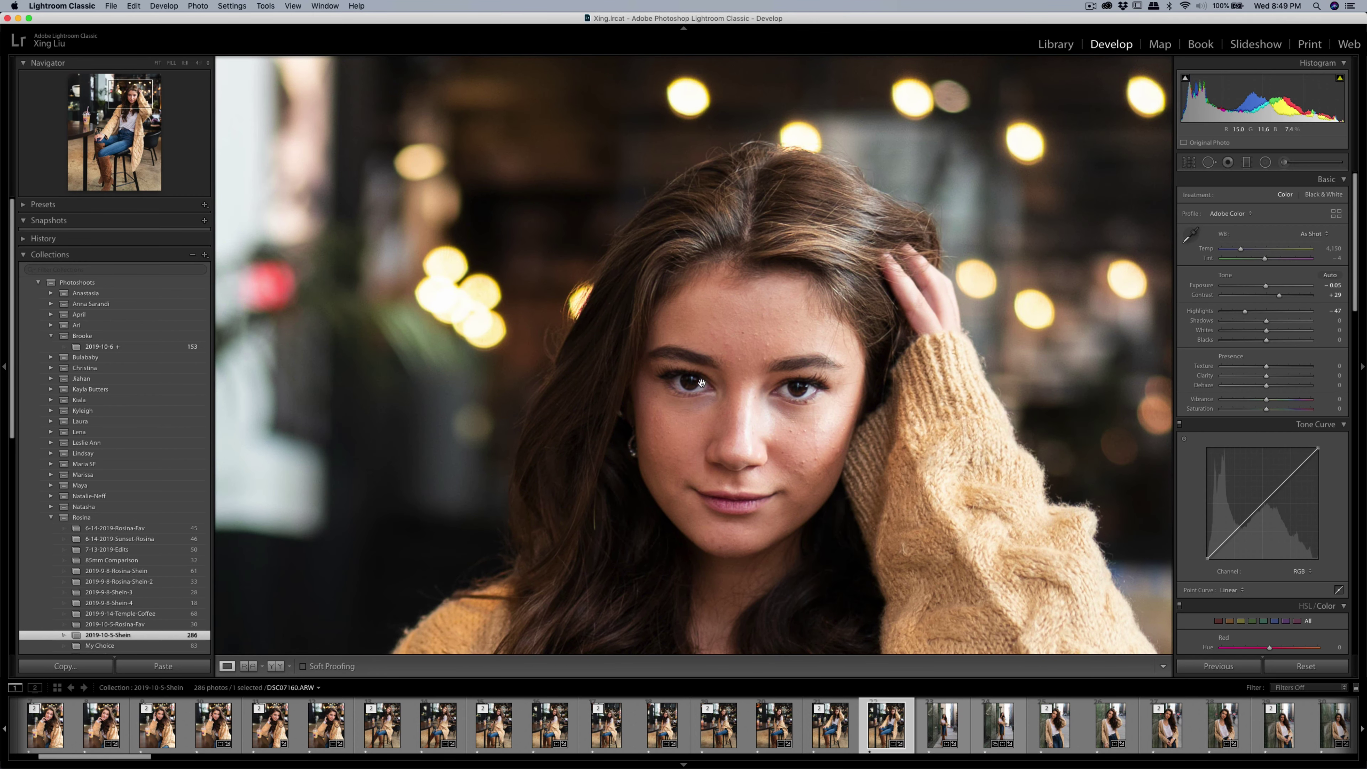
click(690, 389)
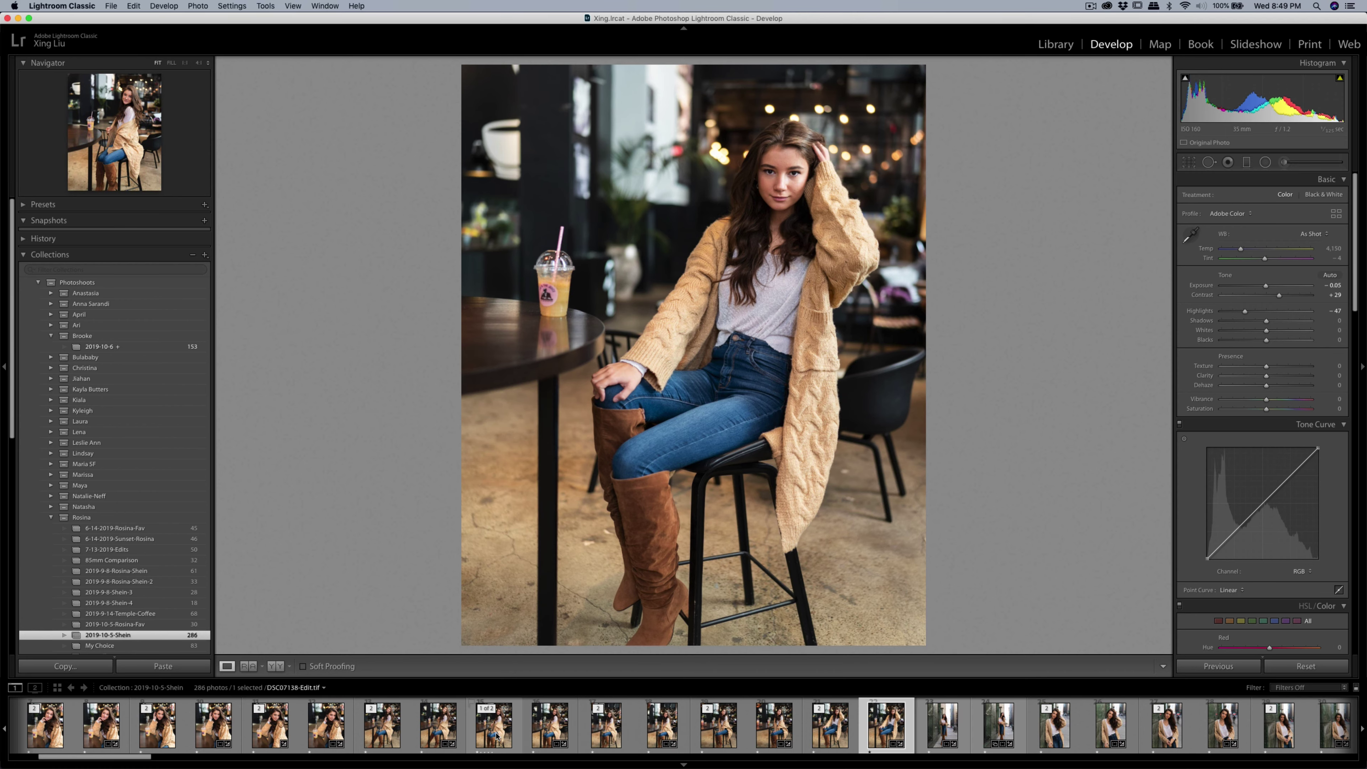
Inspect another café portrait's face at 1:1, then return to Fit.
click(578, 730)
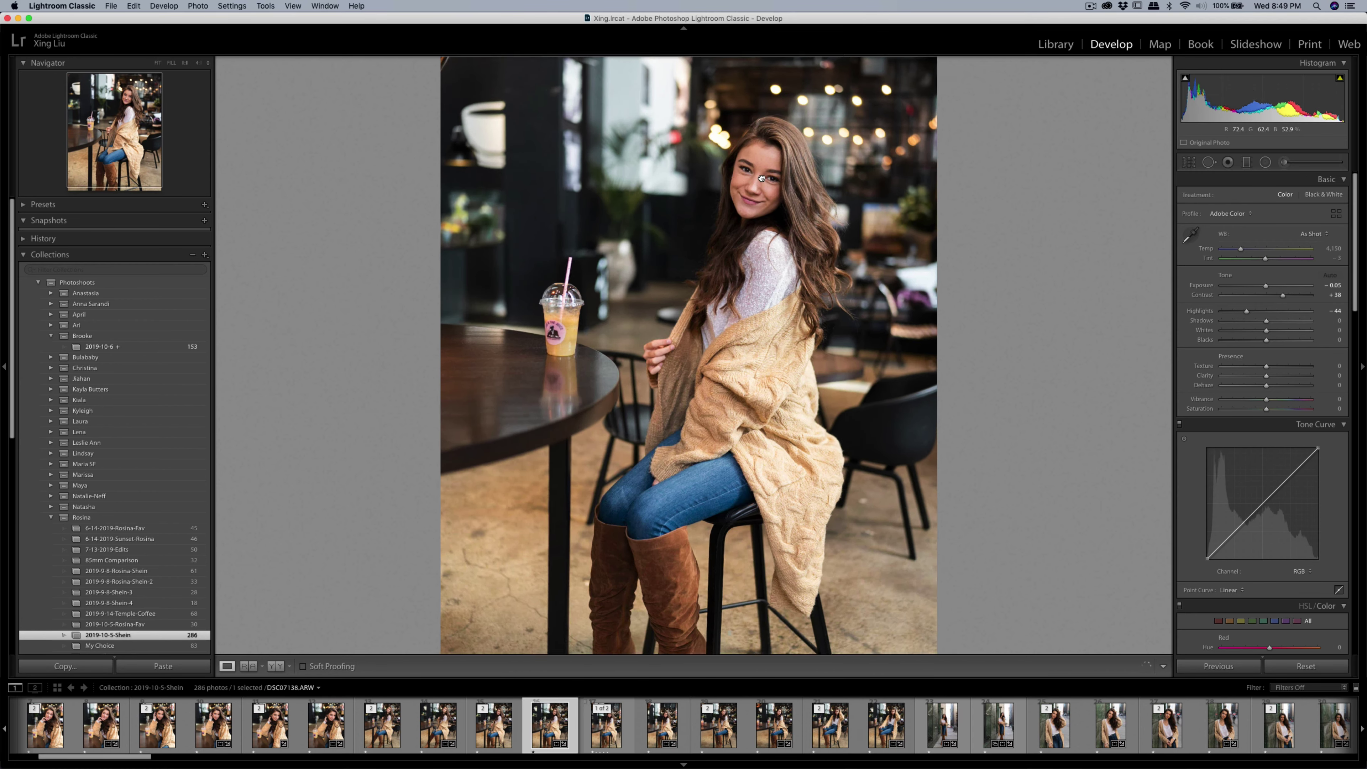
click(781, 170)
drag(835, 167, 816, 221)
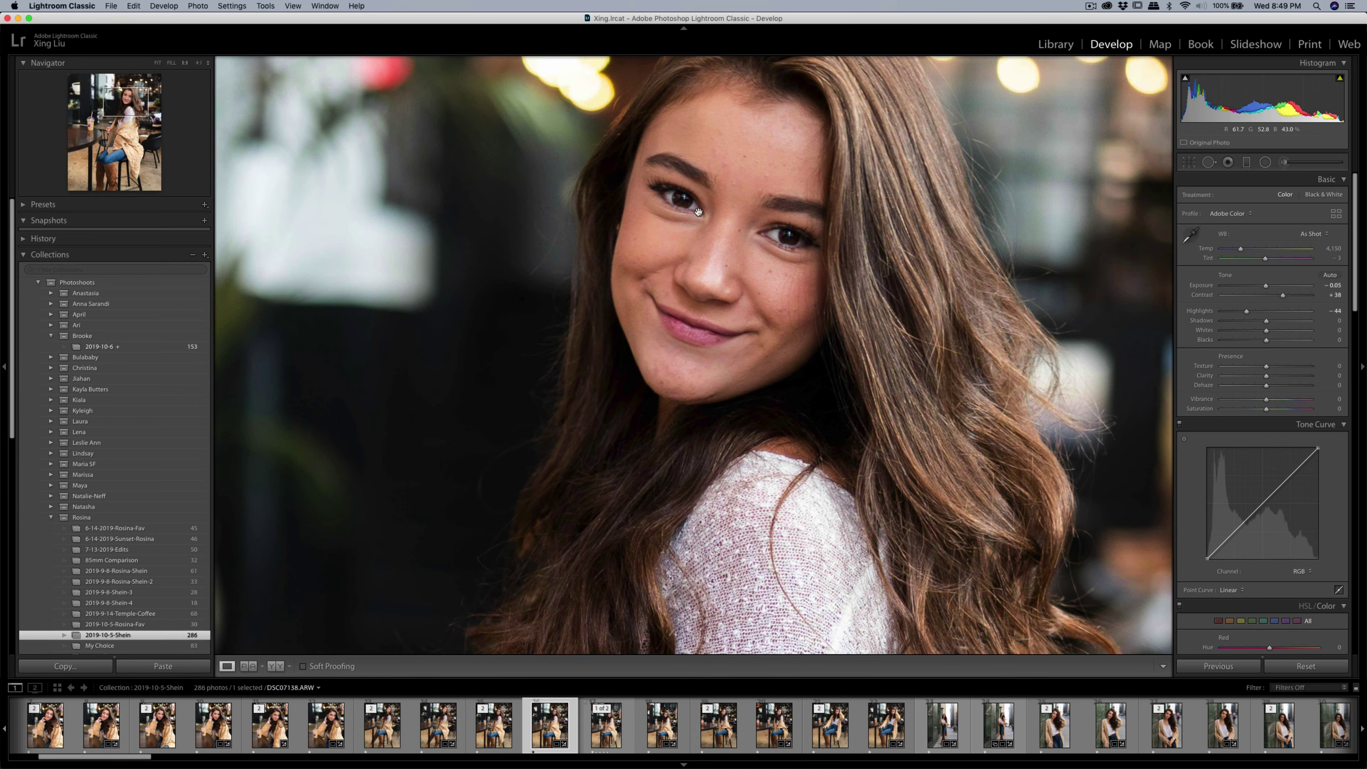
click(696, 440)
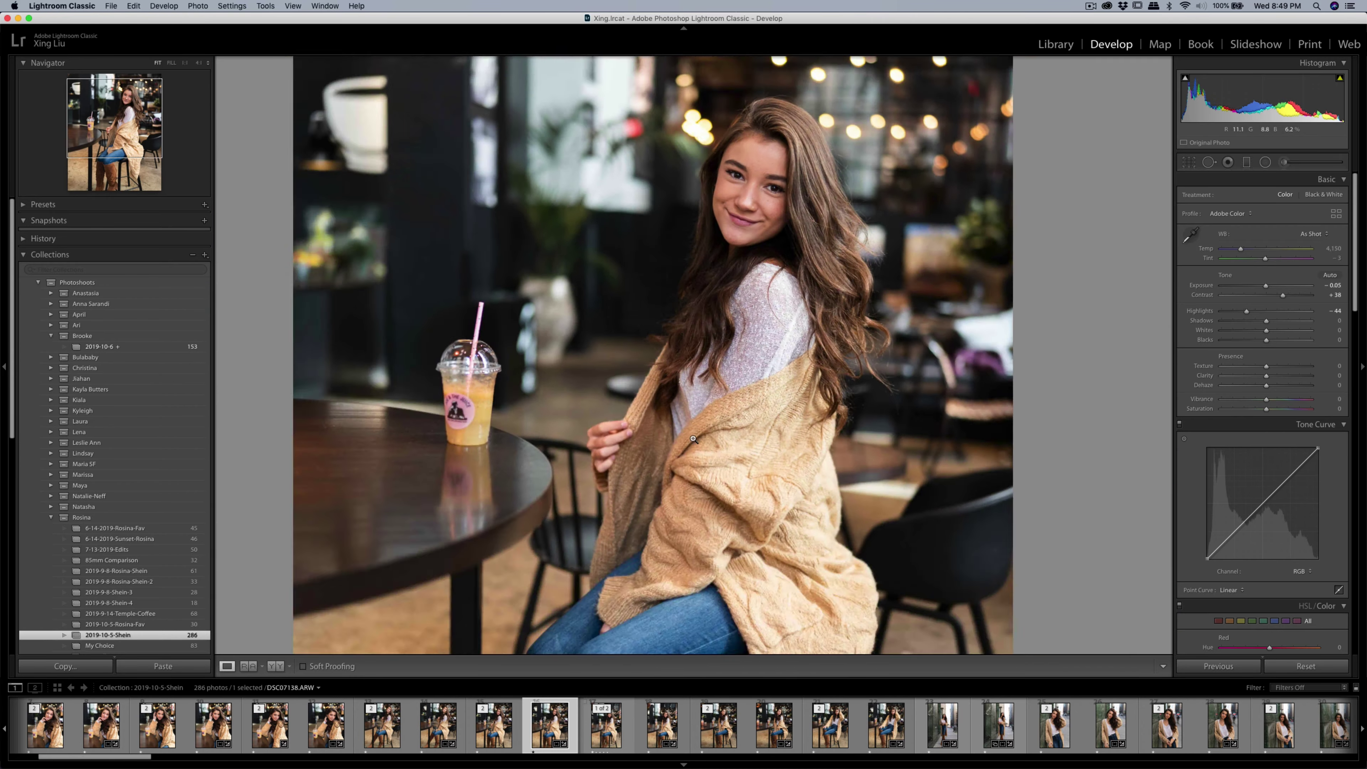
Check DSC07210-Edit.tif's eyes and hair at 1:1, then show it whole.
click(426, 737)
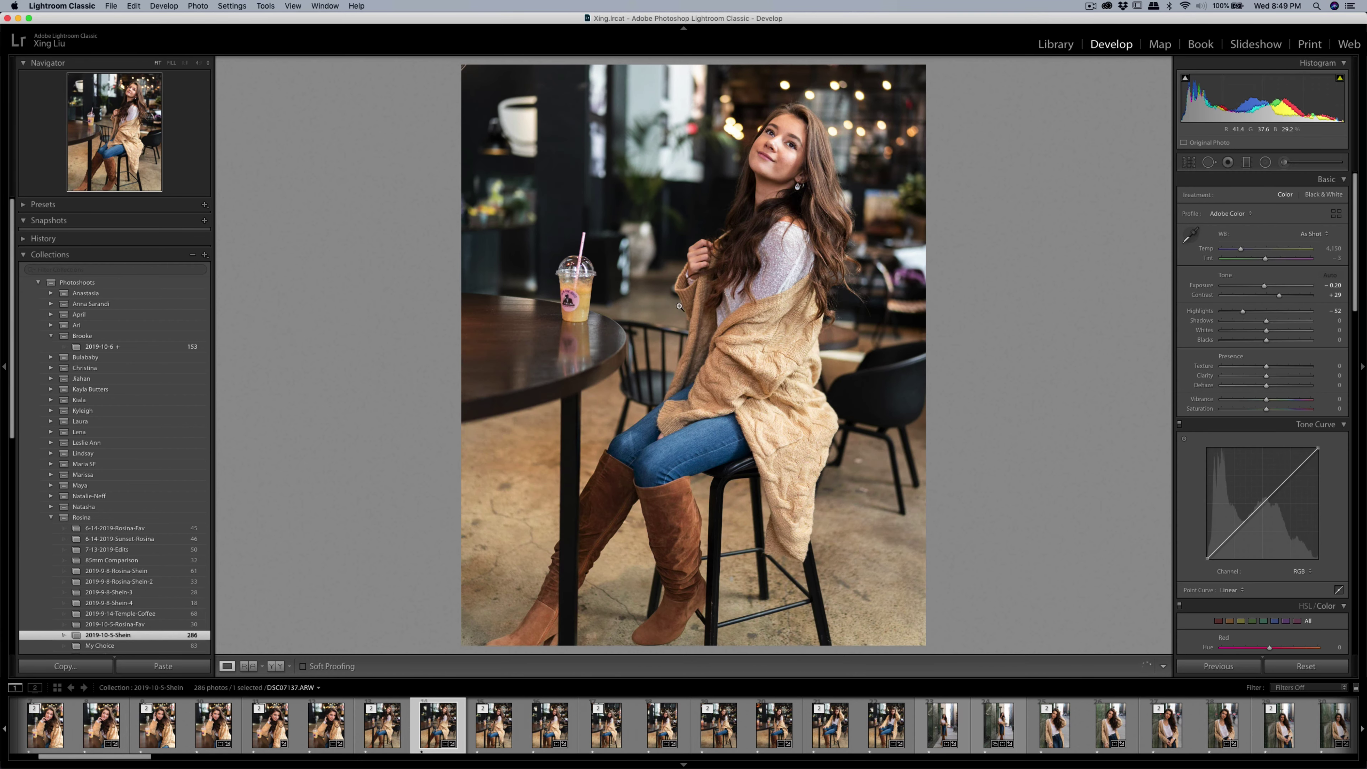
click(767, 167)
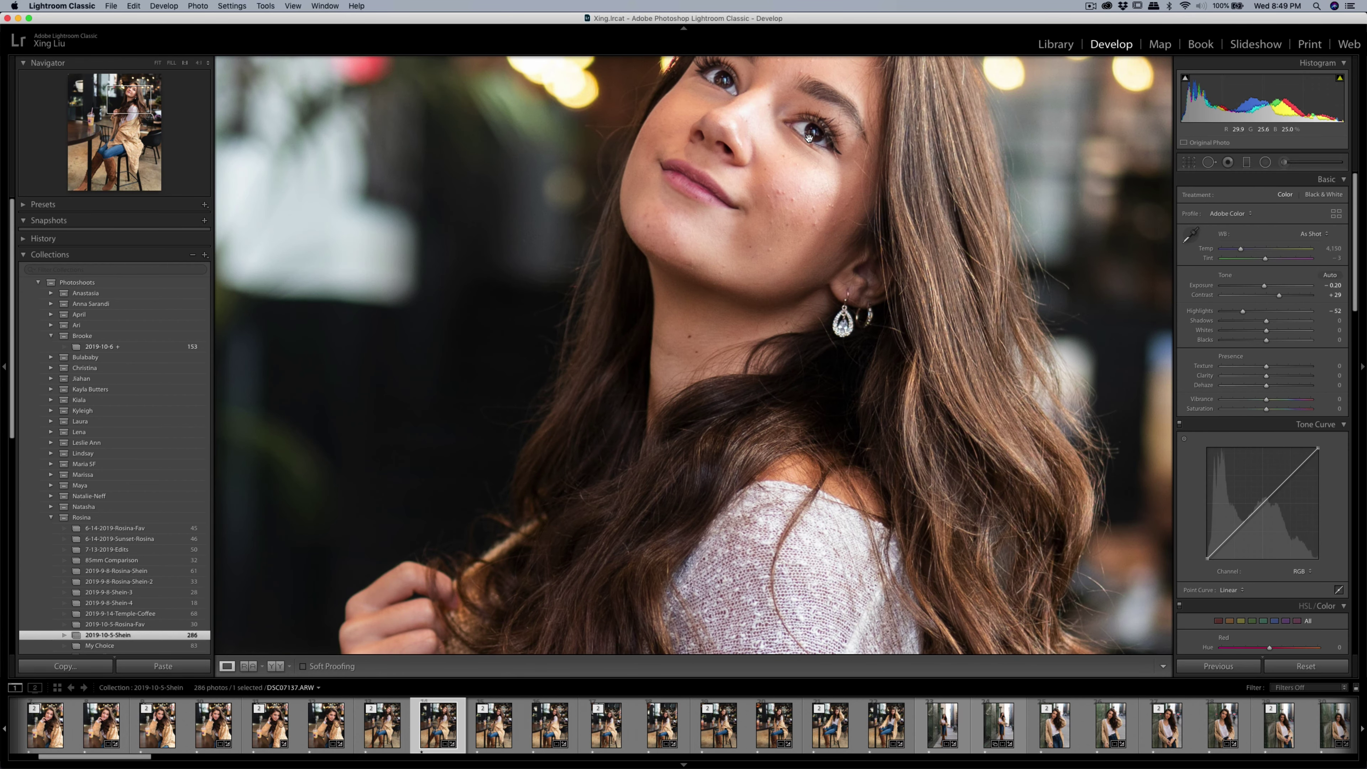
drag(806, 140, 808, 237)
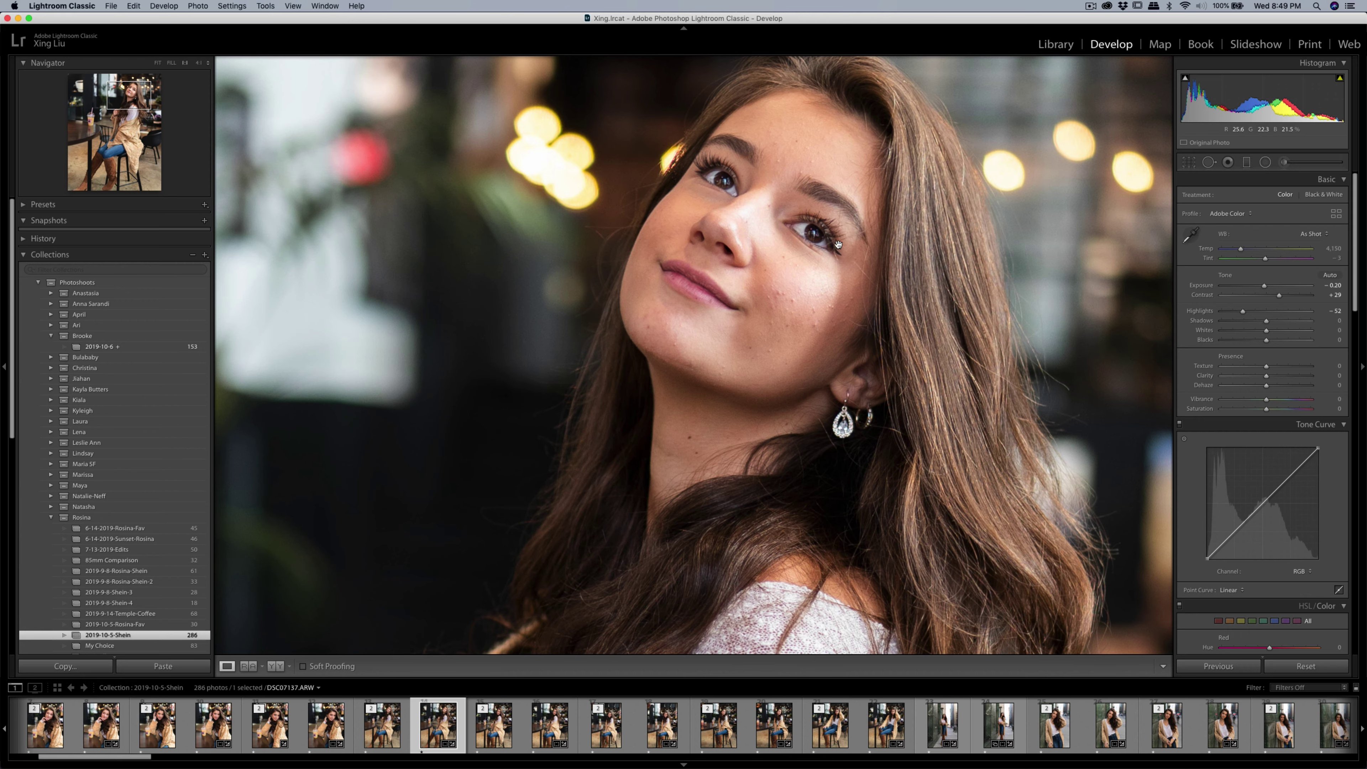
click(855, 259)
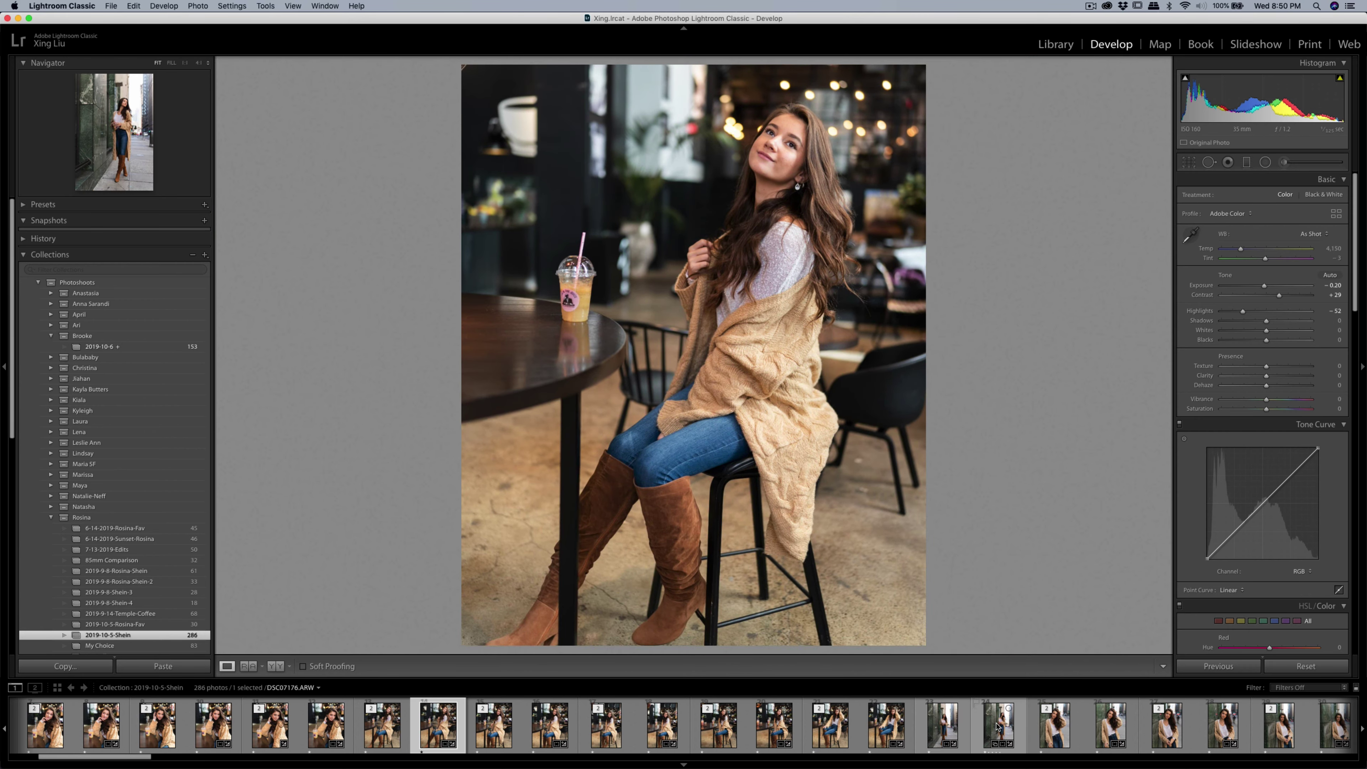
scroll(906, 736, right, 5)
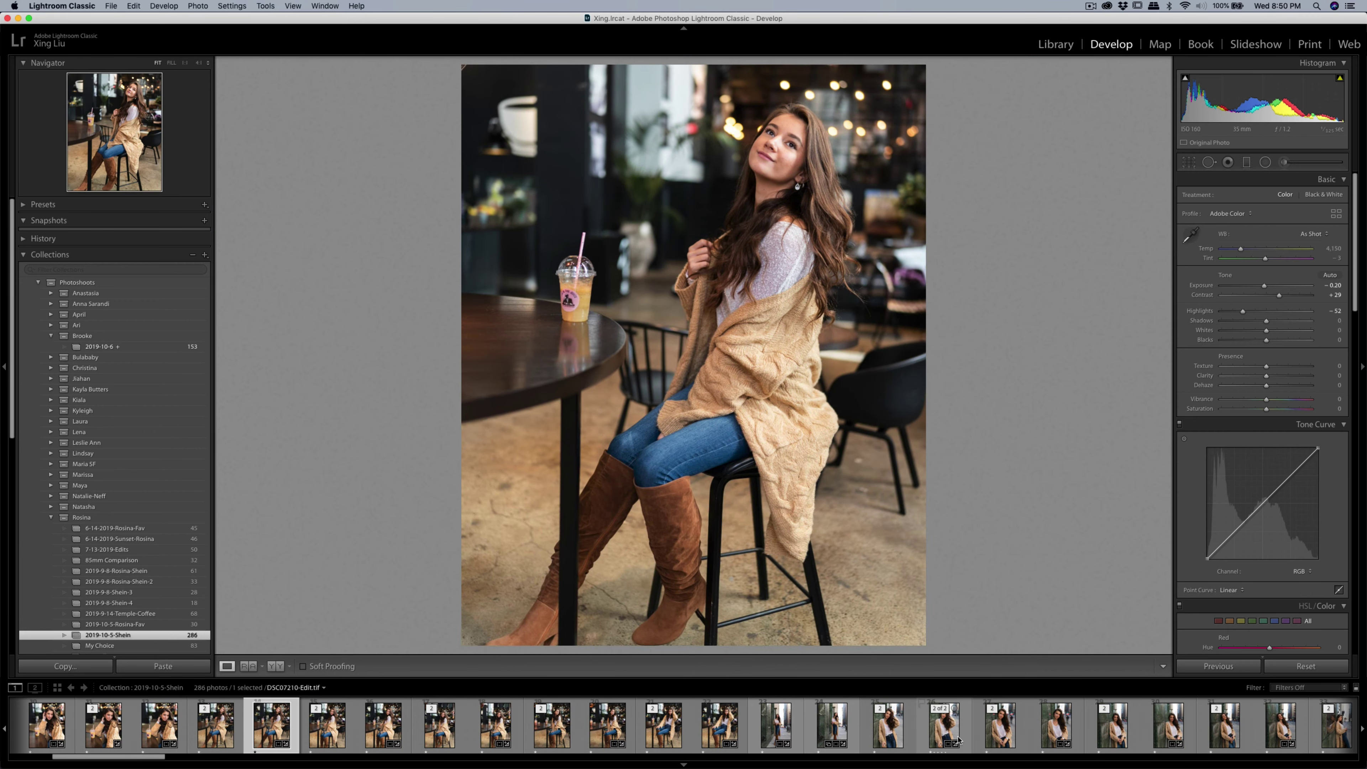
Check face sharpness on the glass-wall portrait at 1:1, then return to Fit.
scroll(969, 736, right, 5)
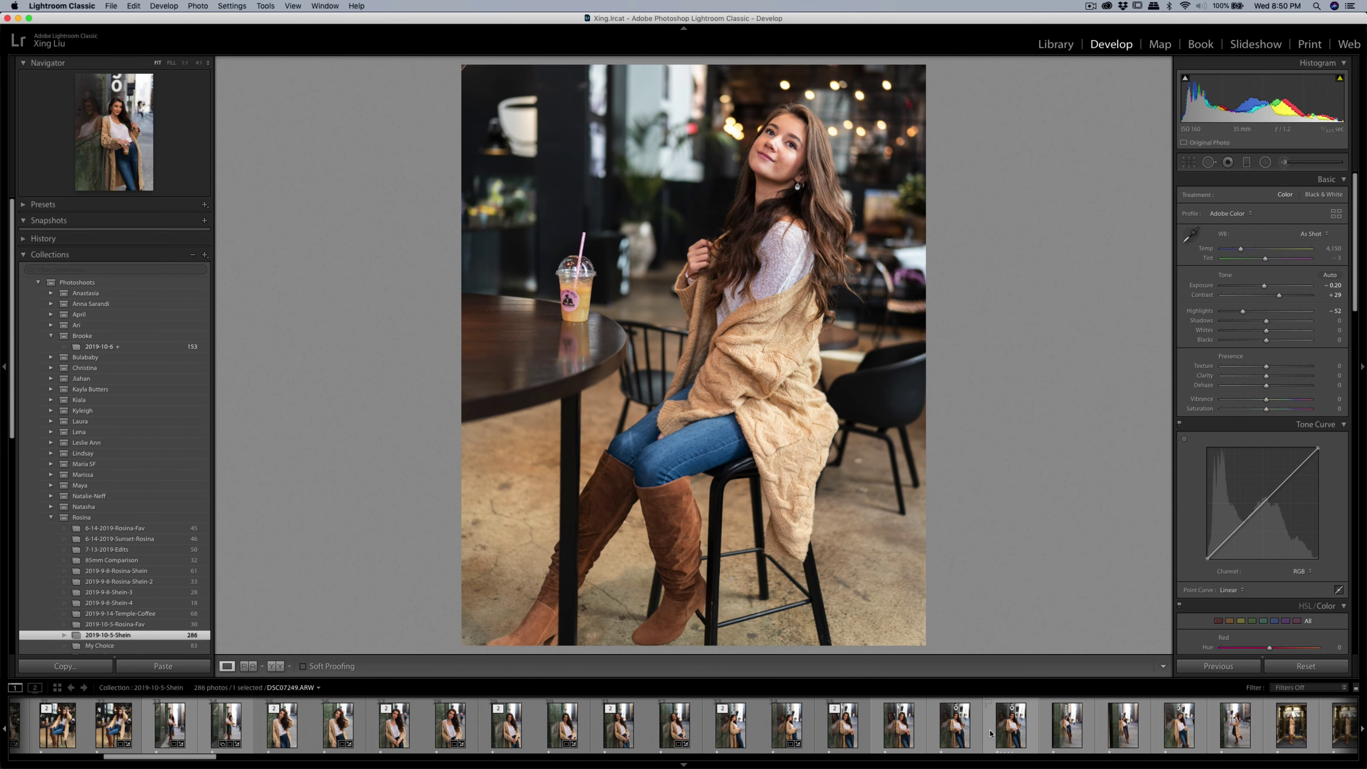
click(899, 731)
click(746, 244)
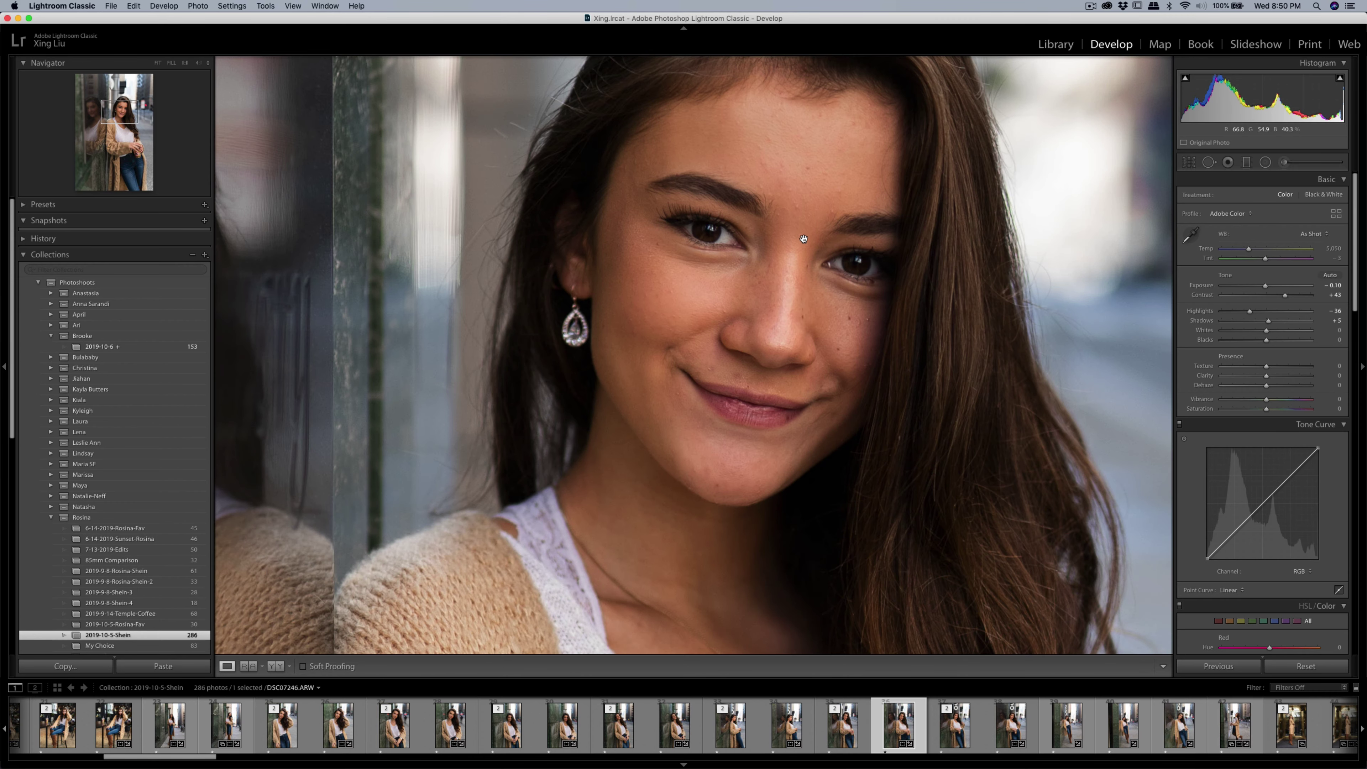
drag(803, 238, 690, 237)
click(726, 288)
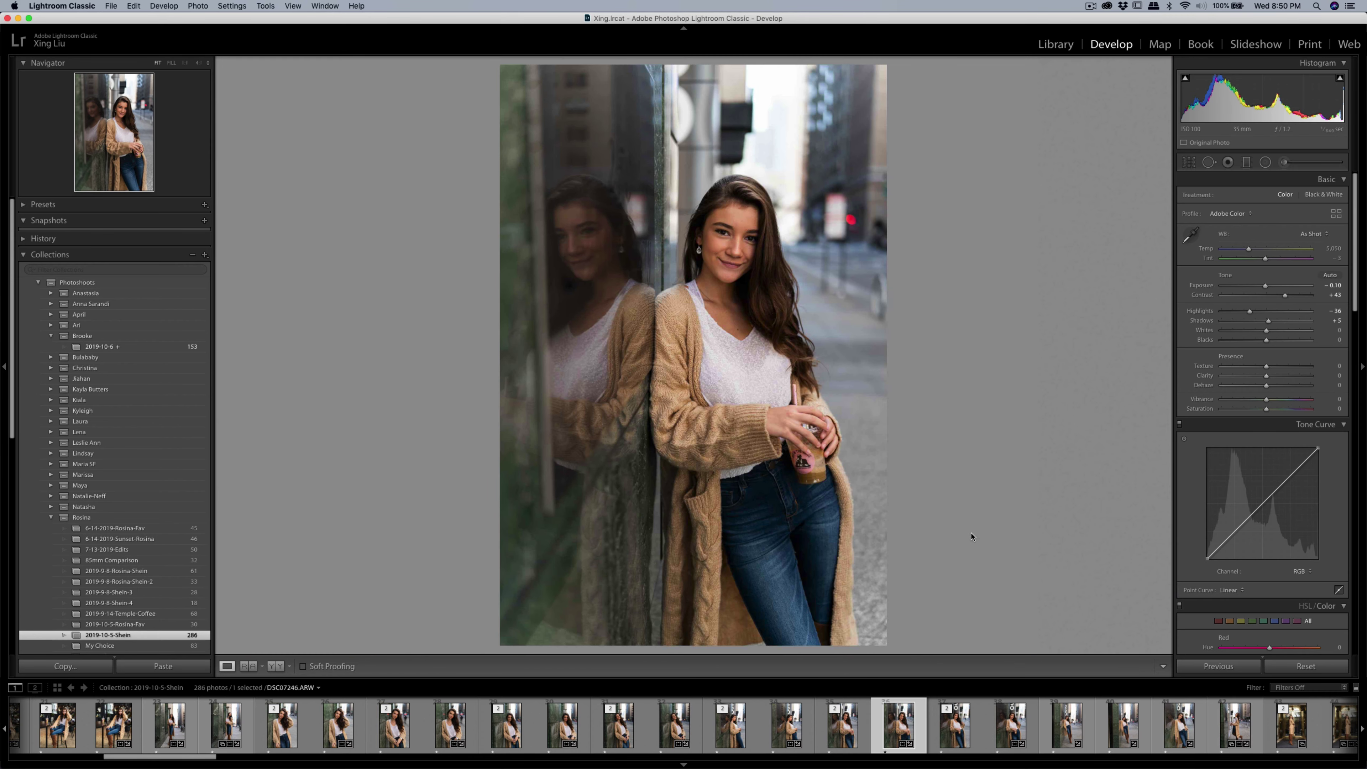
Zoom to 1:1 on the green-marble-wall portrait's face, then show it whole.
scroll(955, 727, right, 4)
click(877, 724)
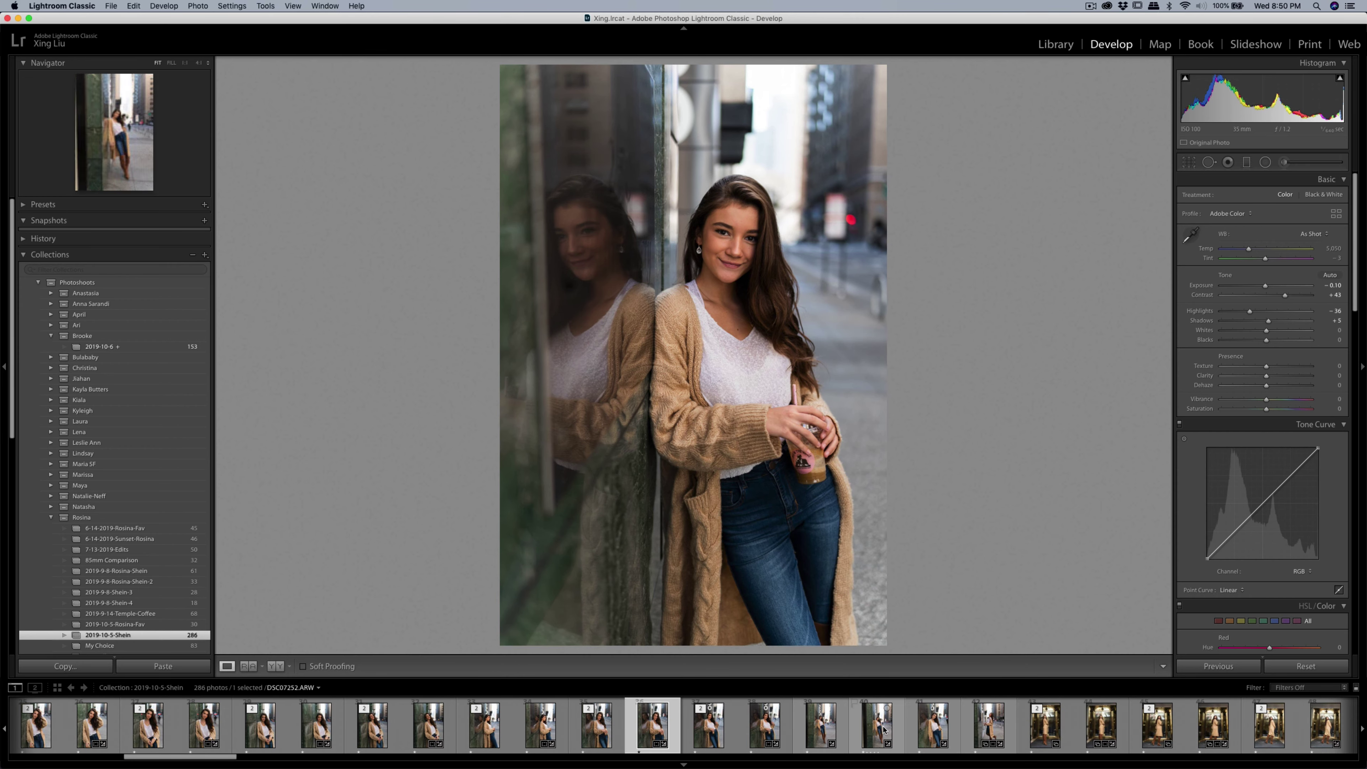
click(706, 267)
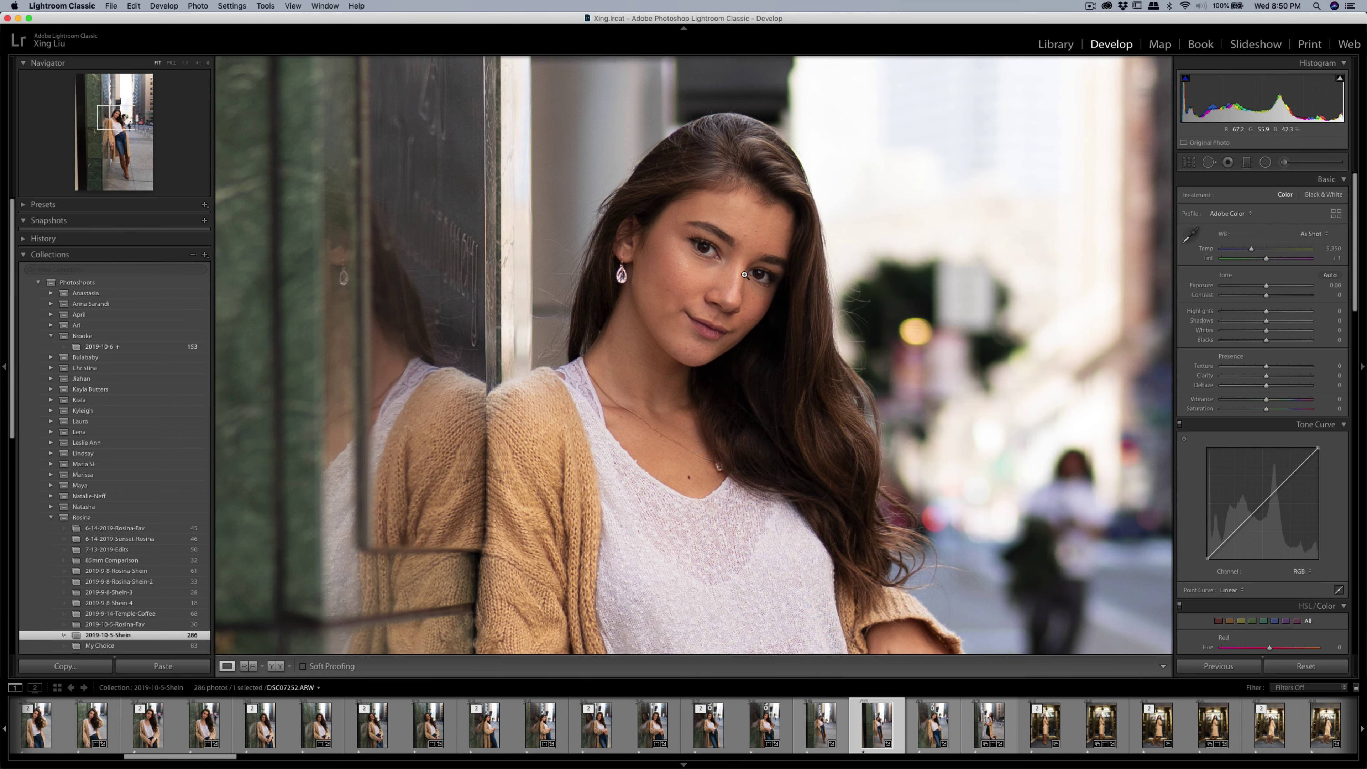
click(779, 338)
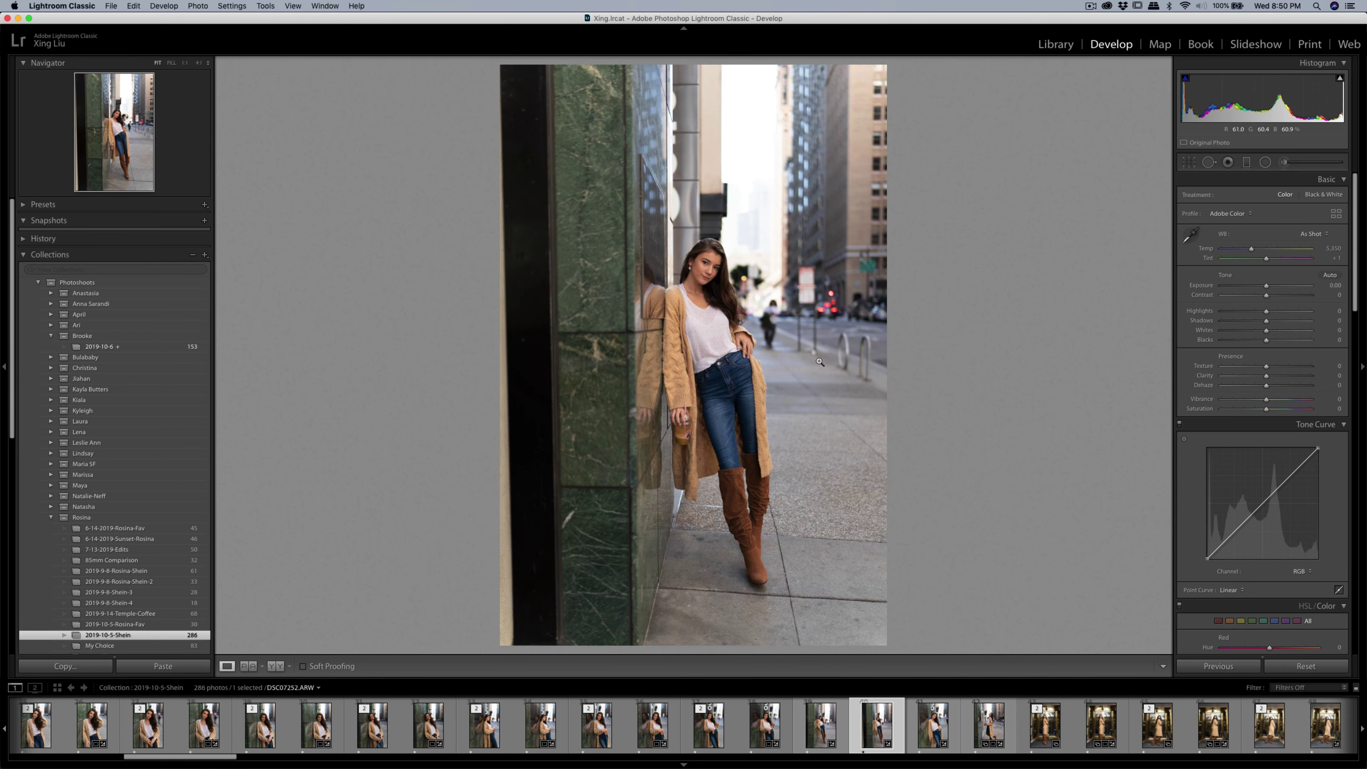
scroll(807, 724, down, 3)
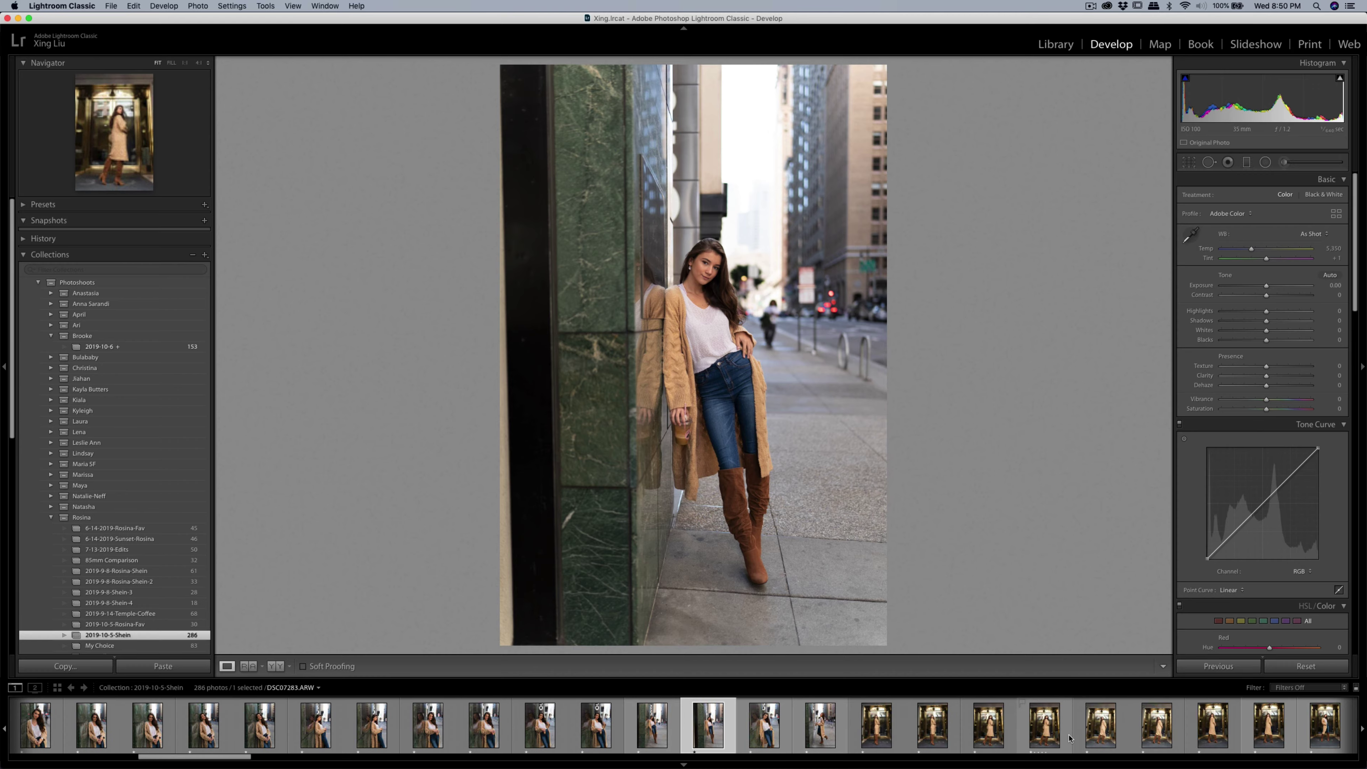
drag(243, 756, 645, 765)
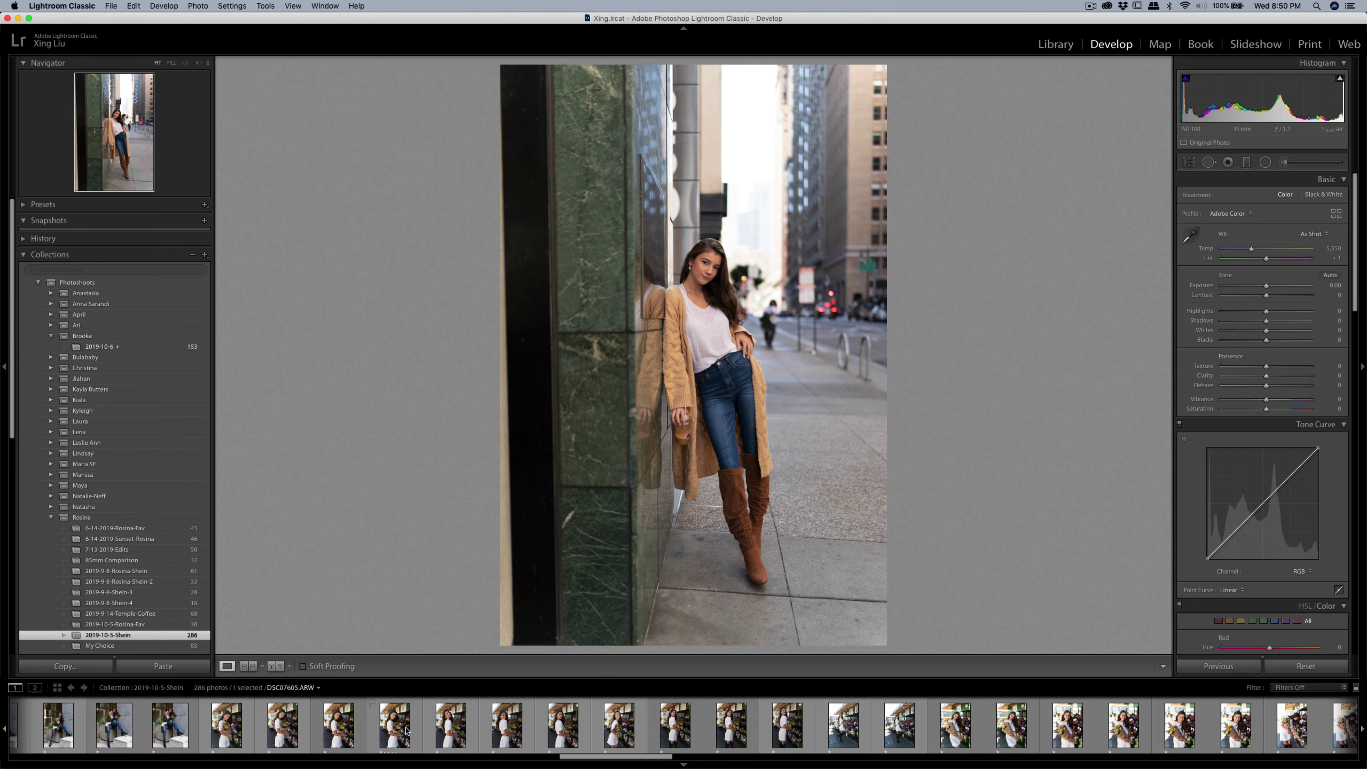
Inspect the flower-shop portrait and the smiling bouquet portrait at 1:1 on her eyes, returning to Fit.
click(387, 731)
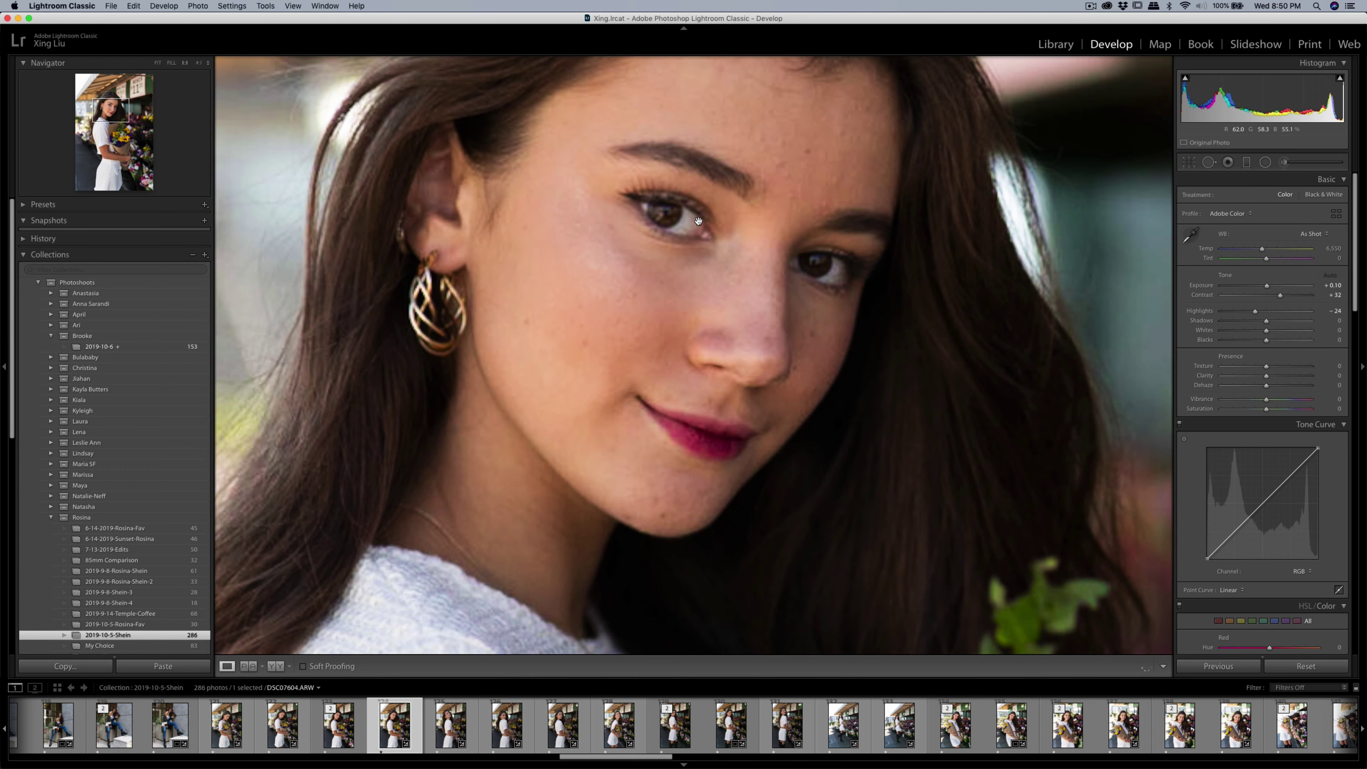
drag(694, 225, 800, 264)
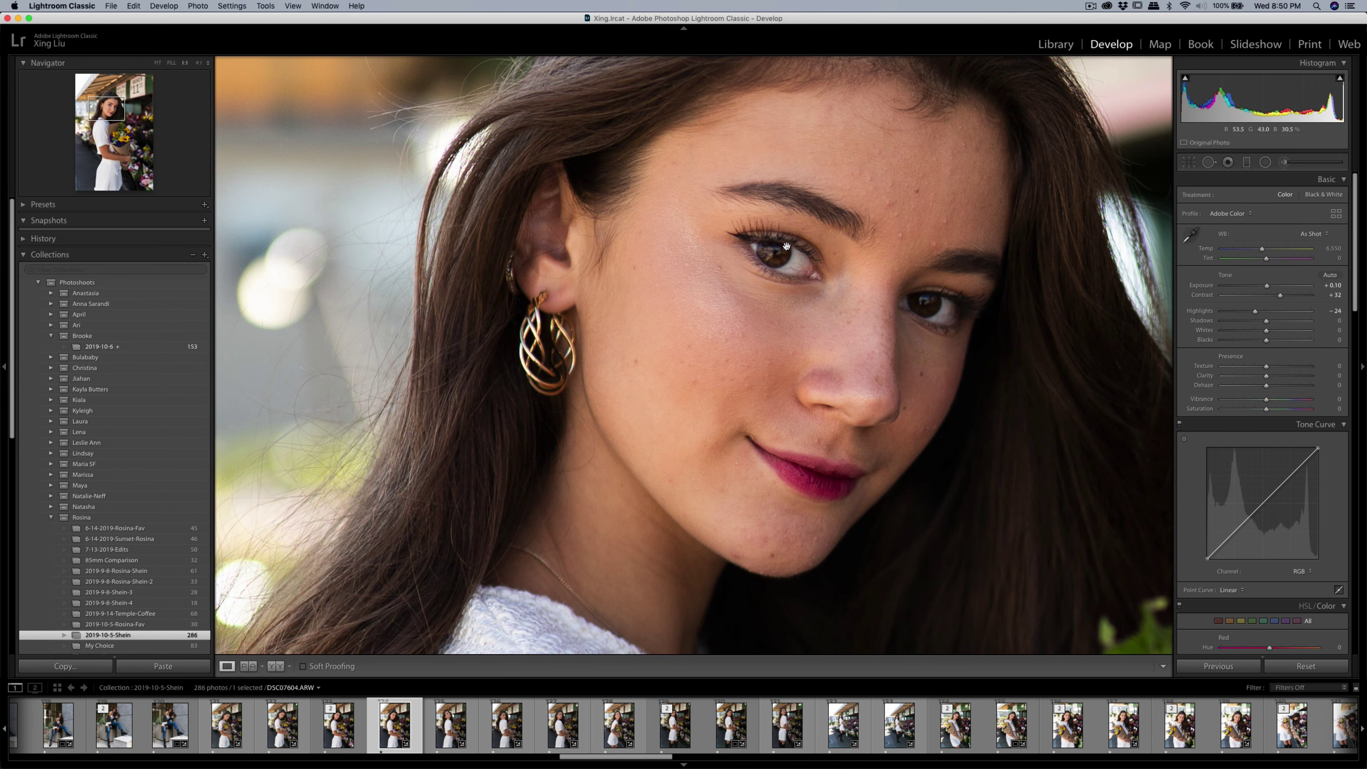
click(766, 276)
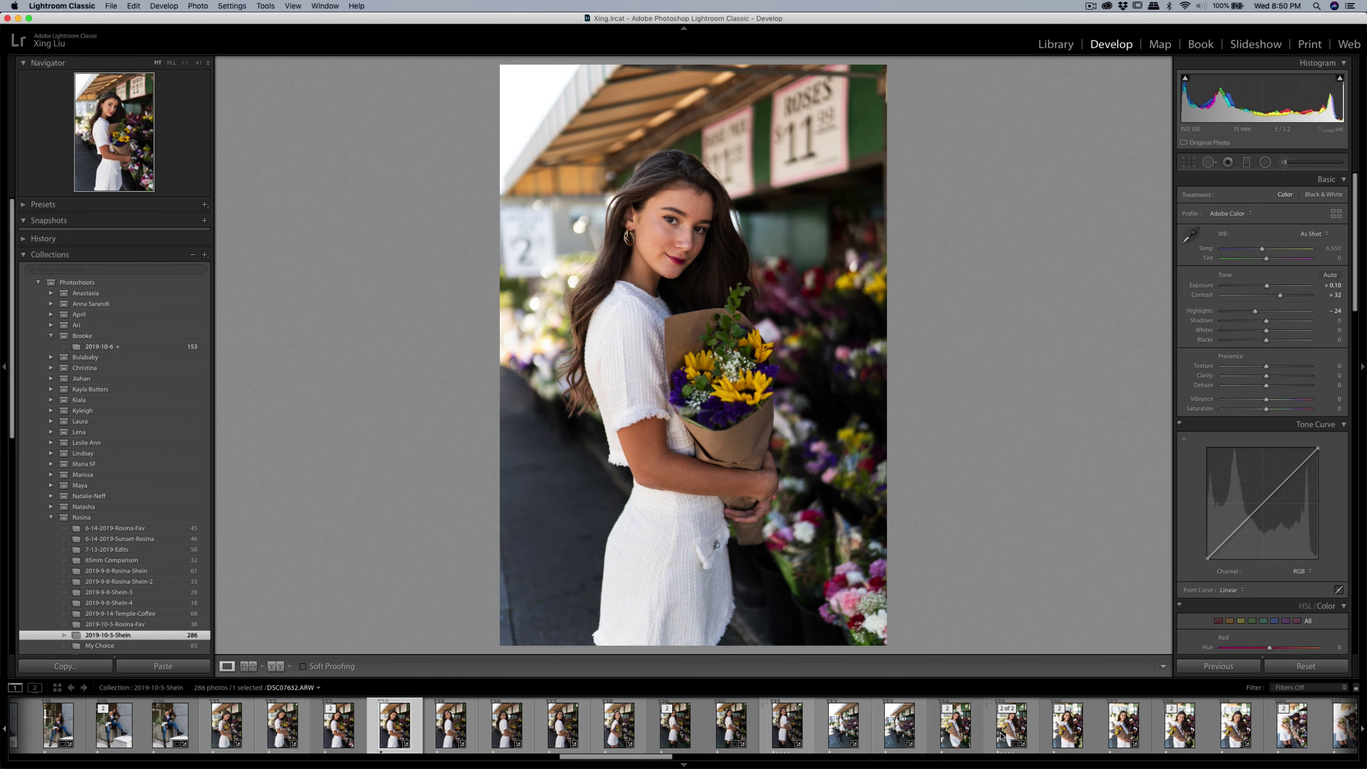
click(1011, 723)
click(708, 229)
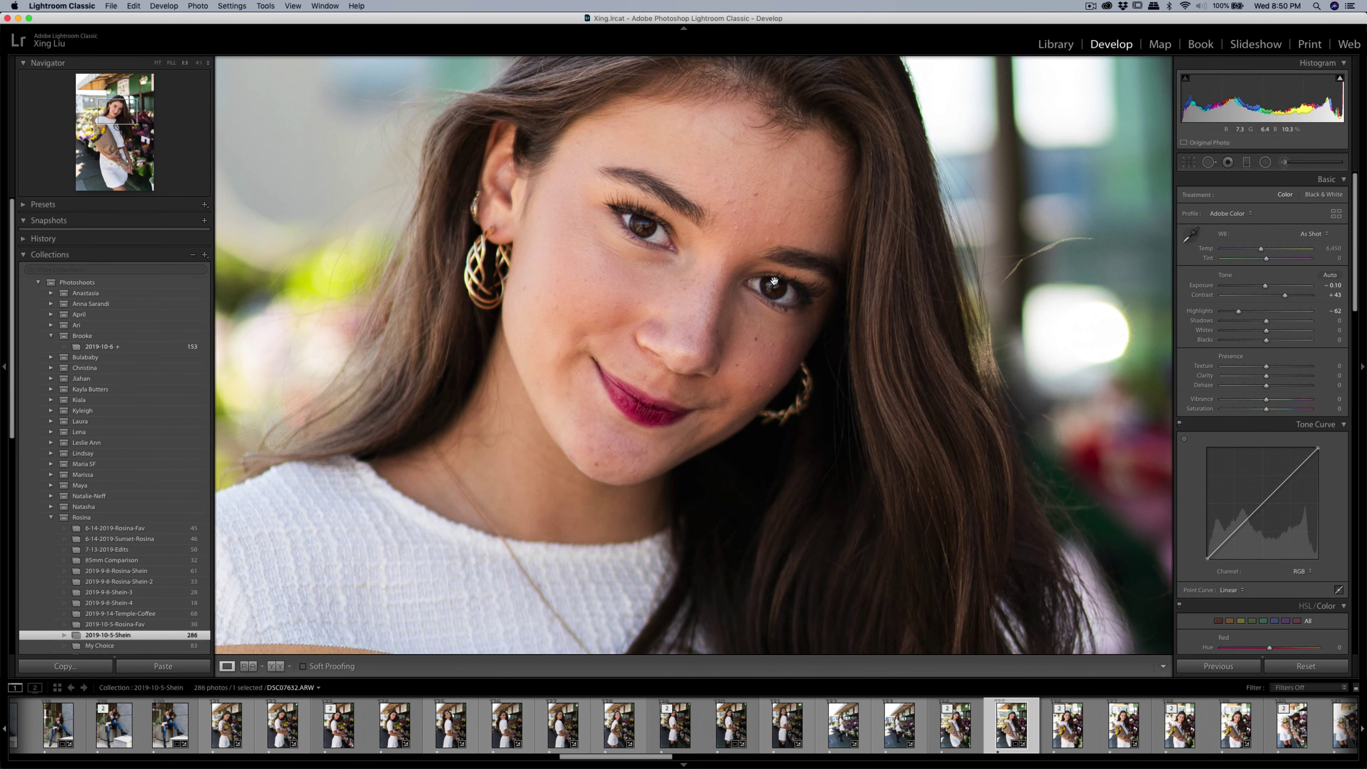
click(674, 285)
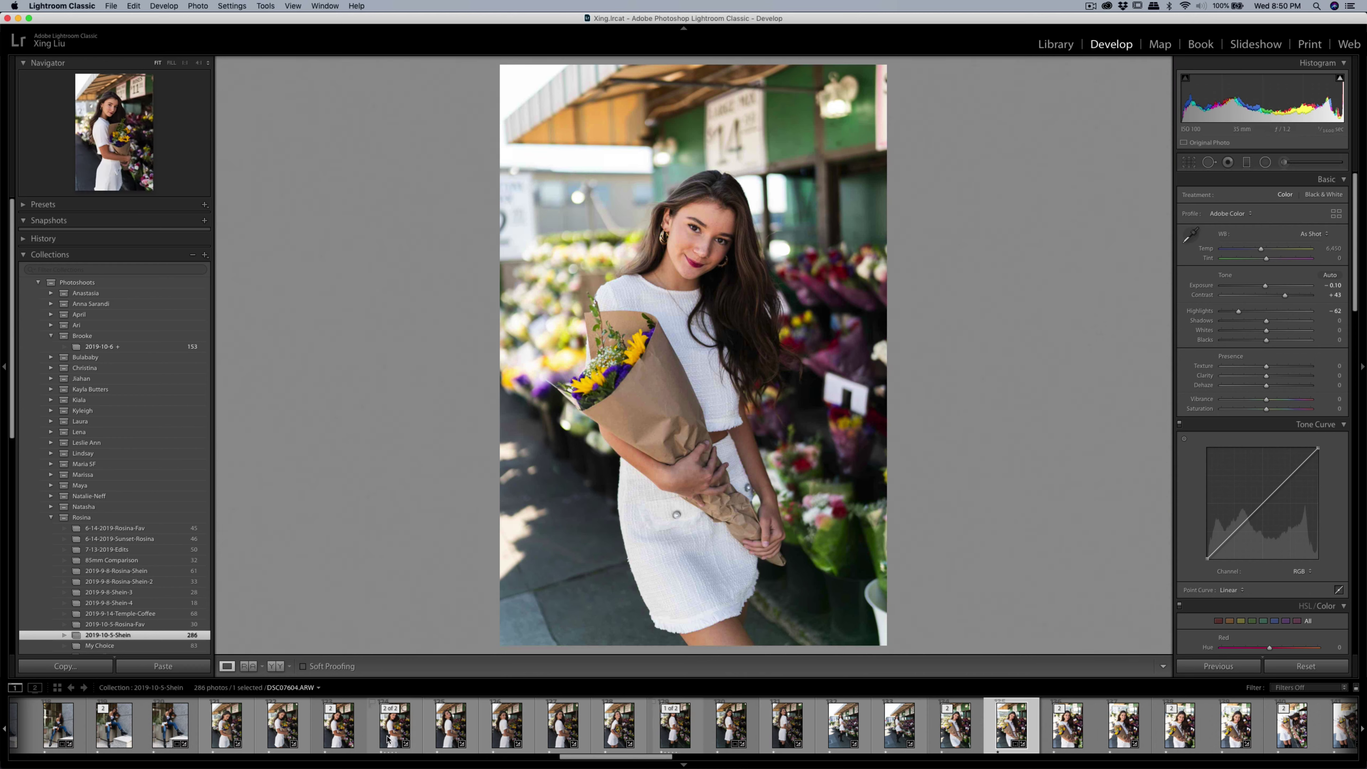
Browse the earlier flower-shop portraits, then return to the smiling bouquet shot DSC07632.ARW.
click(281, 735)
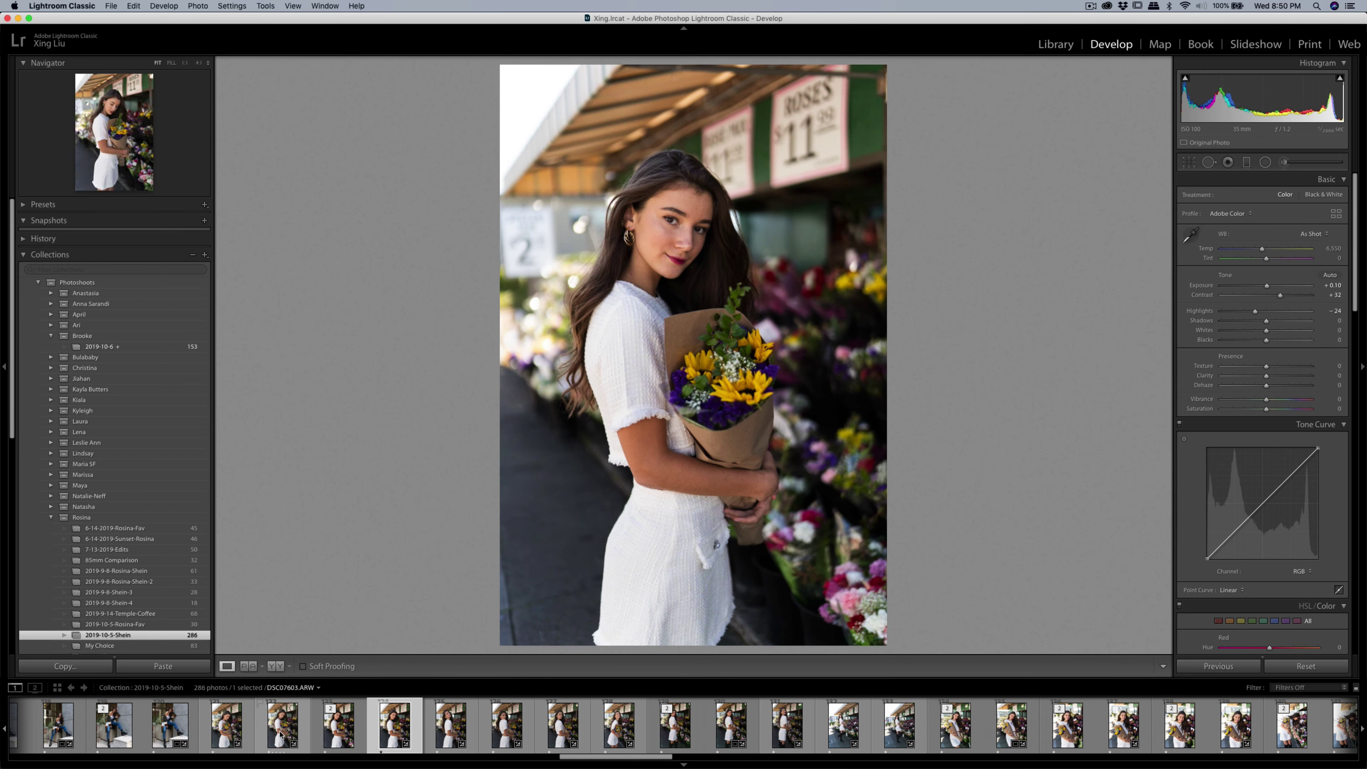
click(235, 732)
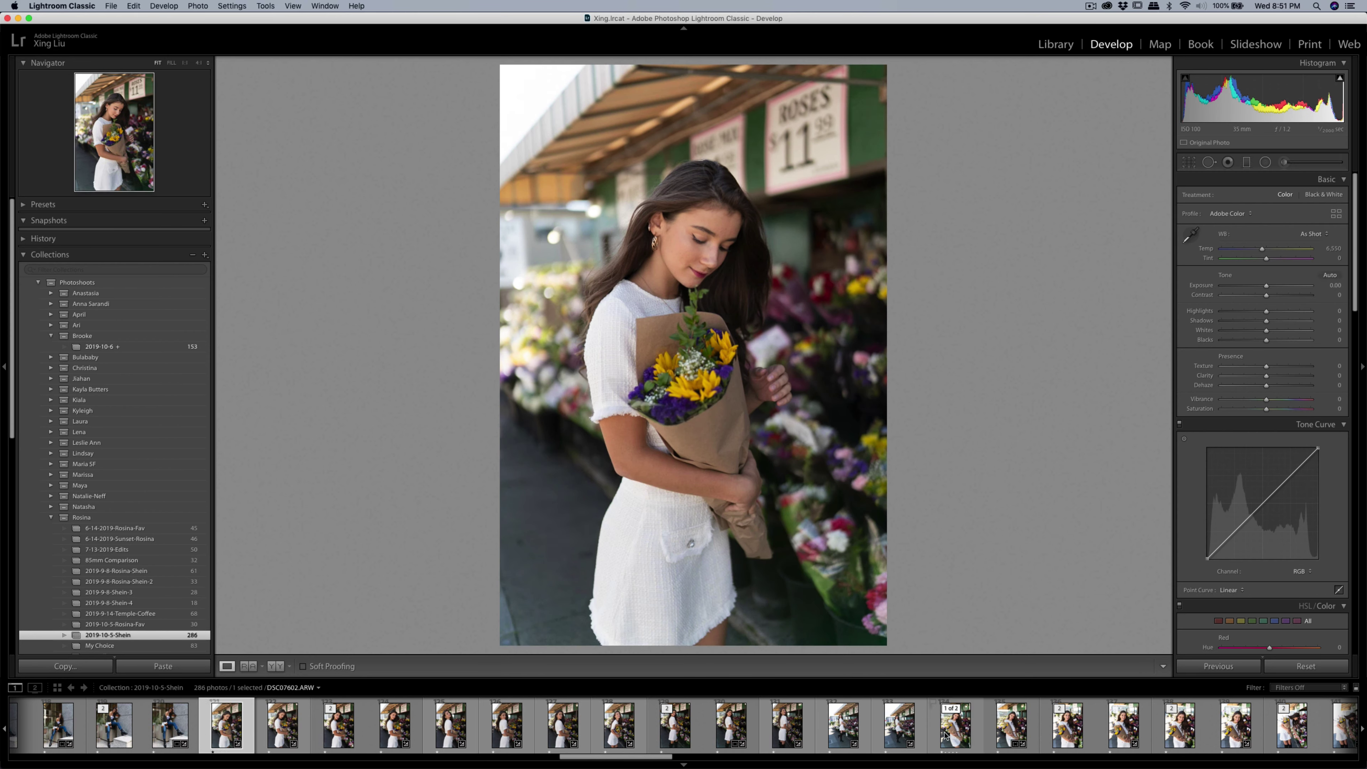
click(1001, 736)
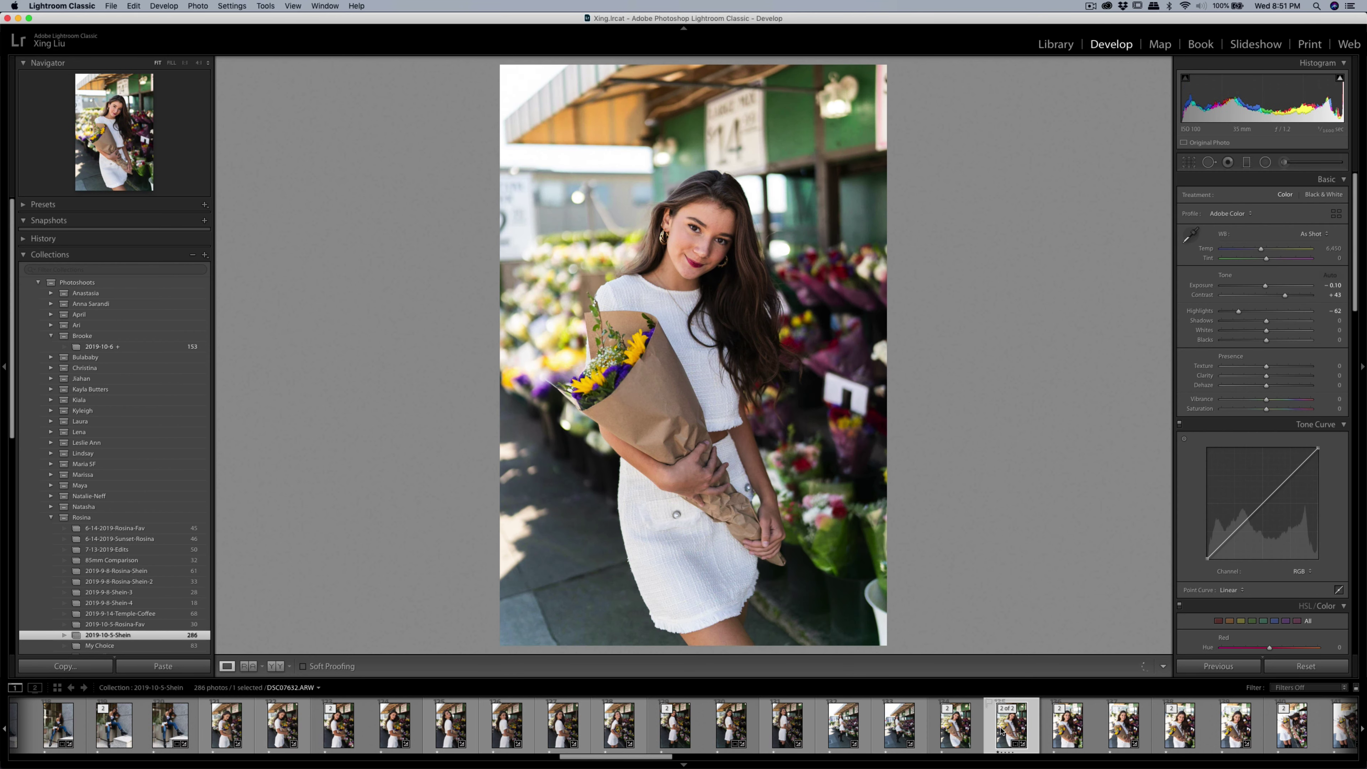